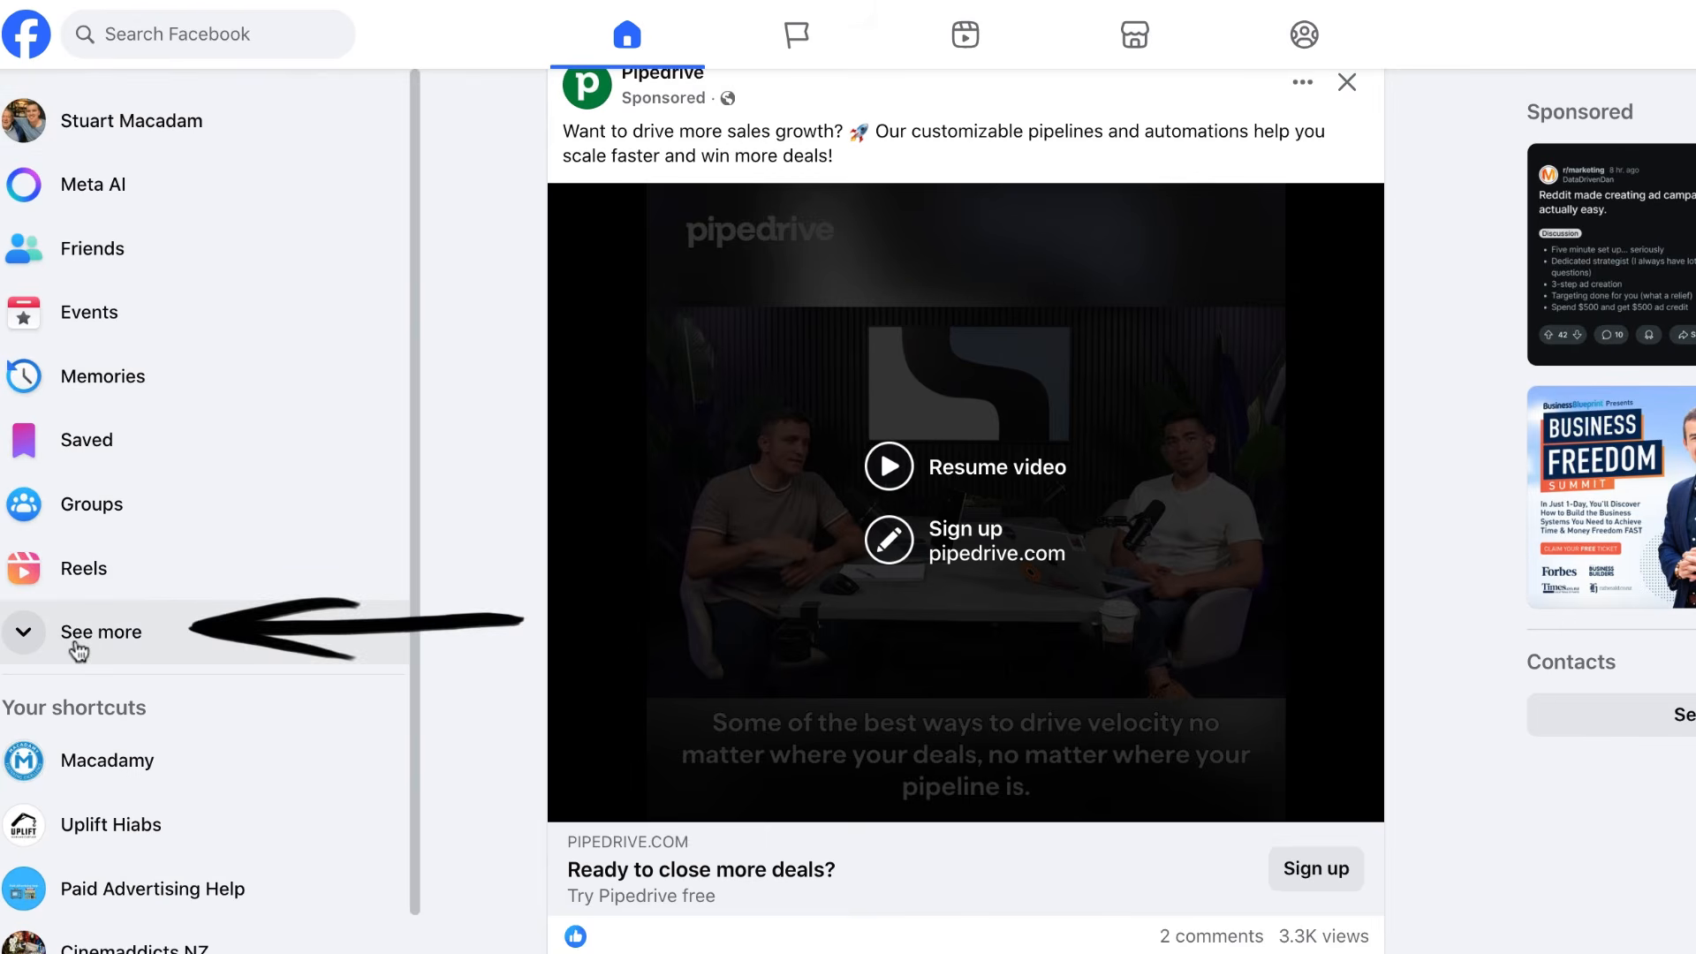
Go to the Pages section from the expanded sidebar shortcuts and start a new profile or Page.
left_click(77, 648)
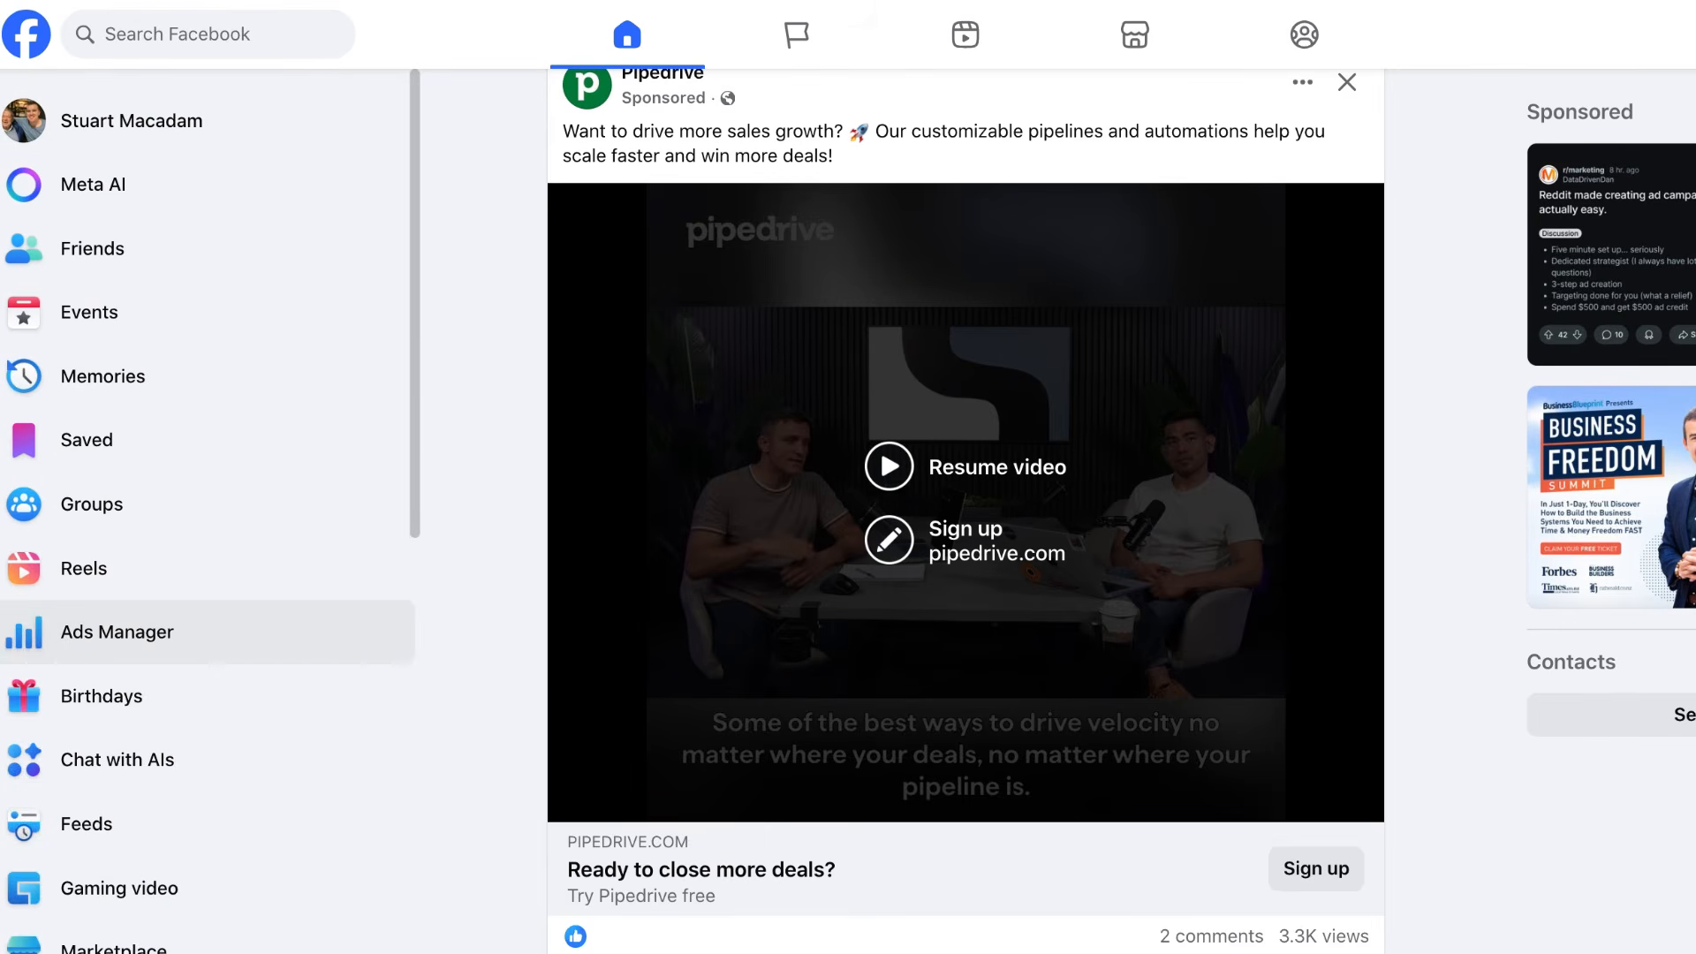
scroll(208, 565, "down", 5)
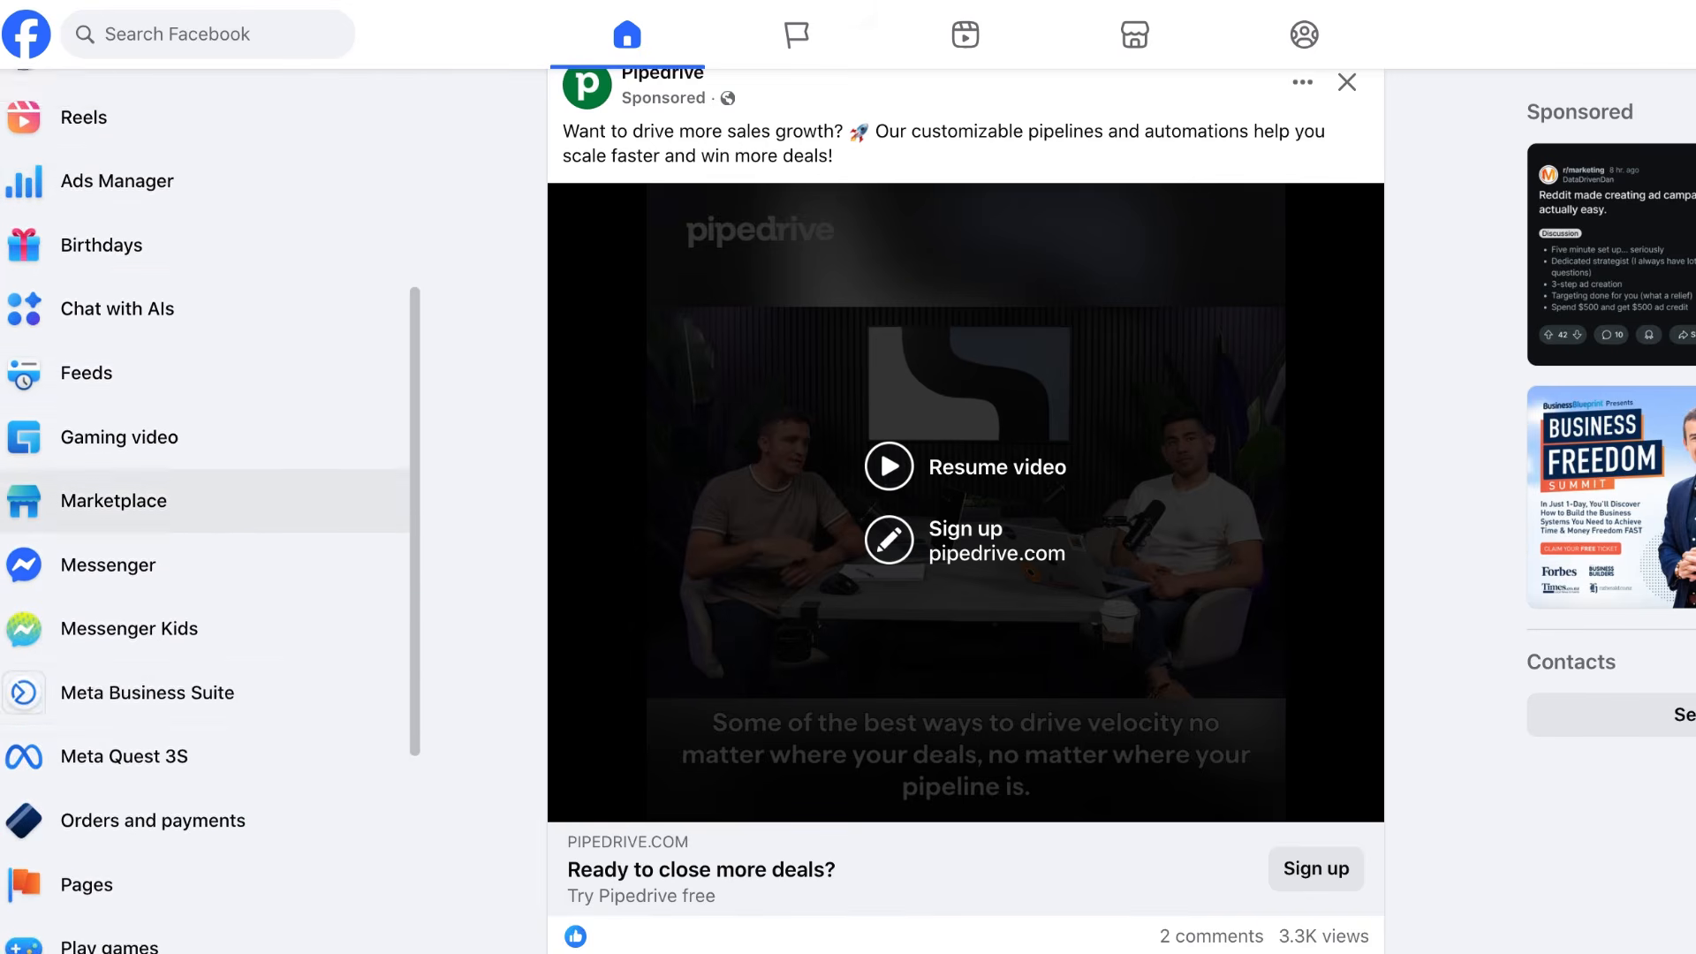
scroll(99, 689, "down", 2)
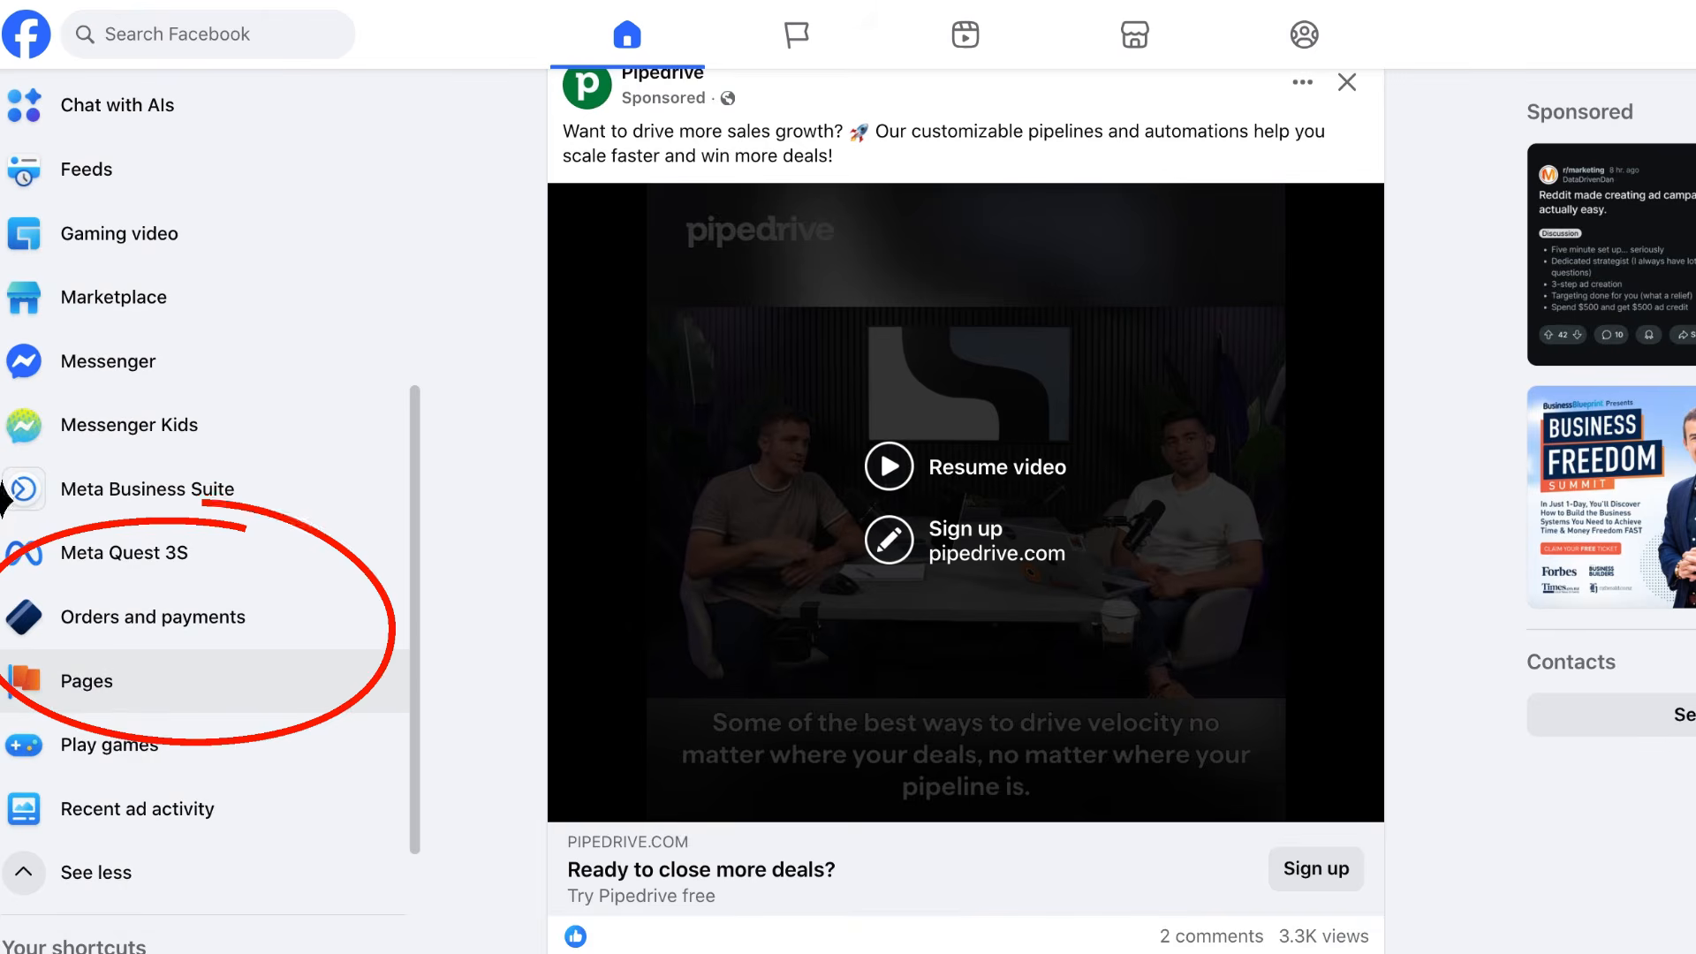
left_click(86, 682)
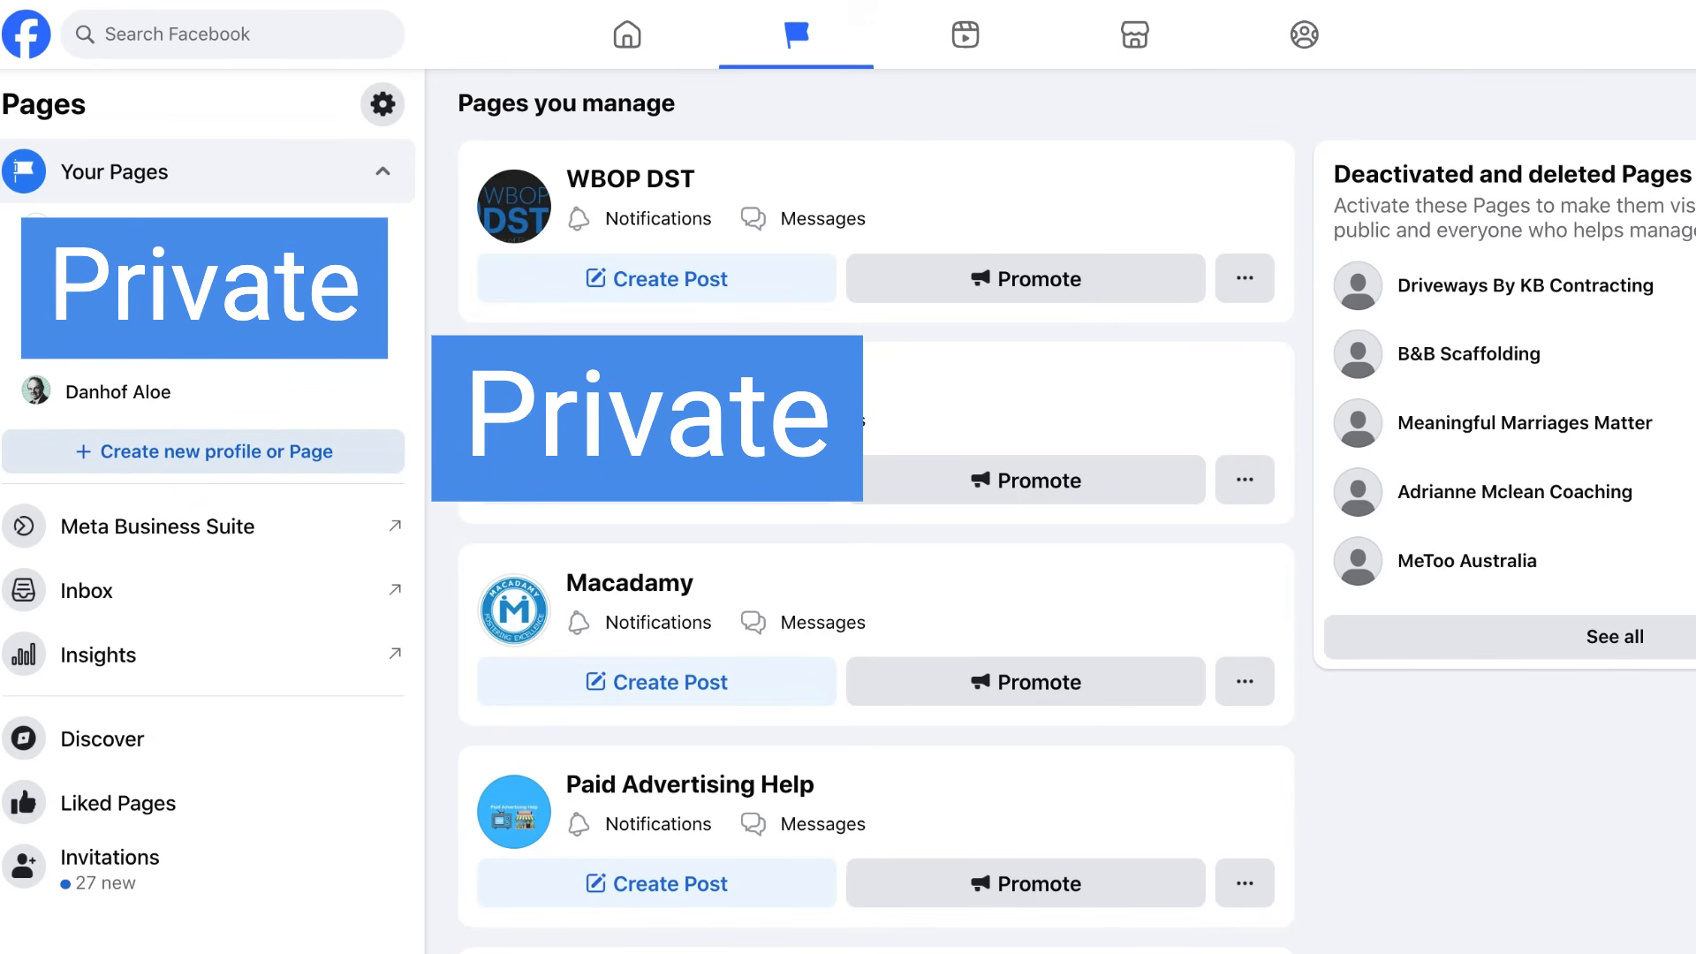
left_click(203, 452)
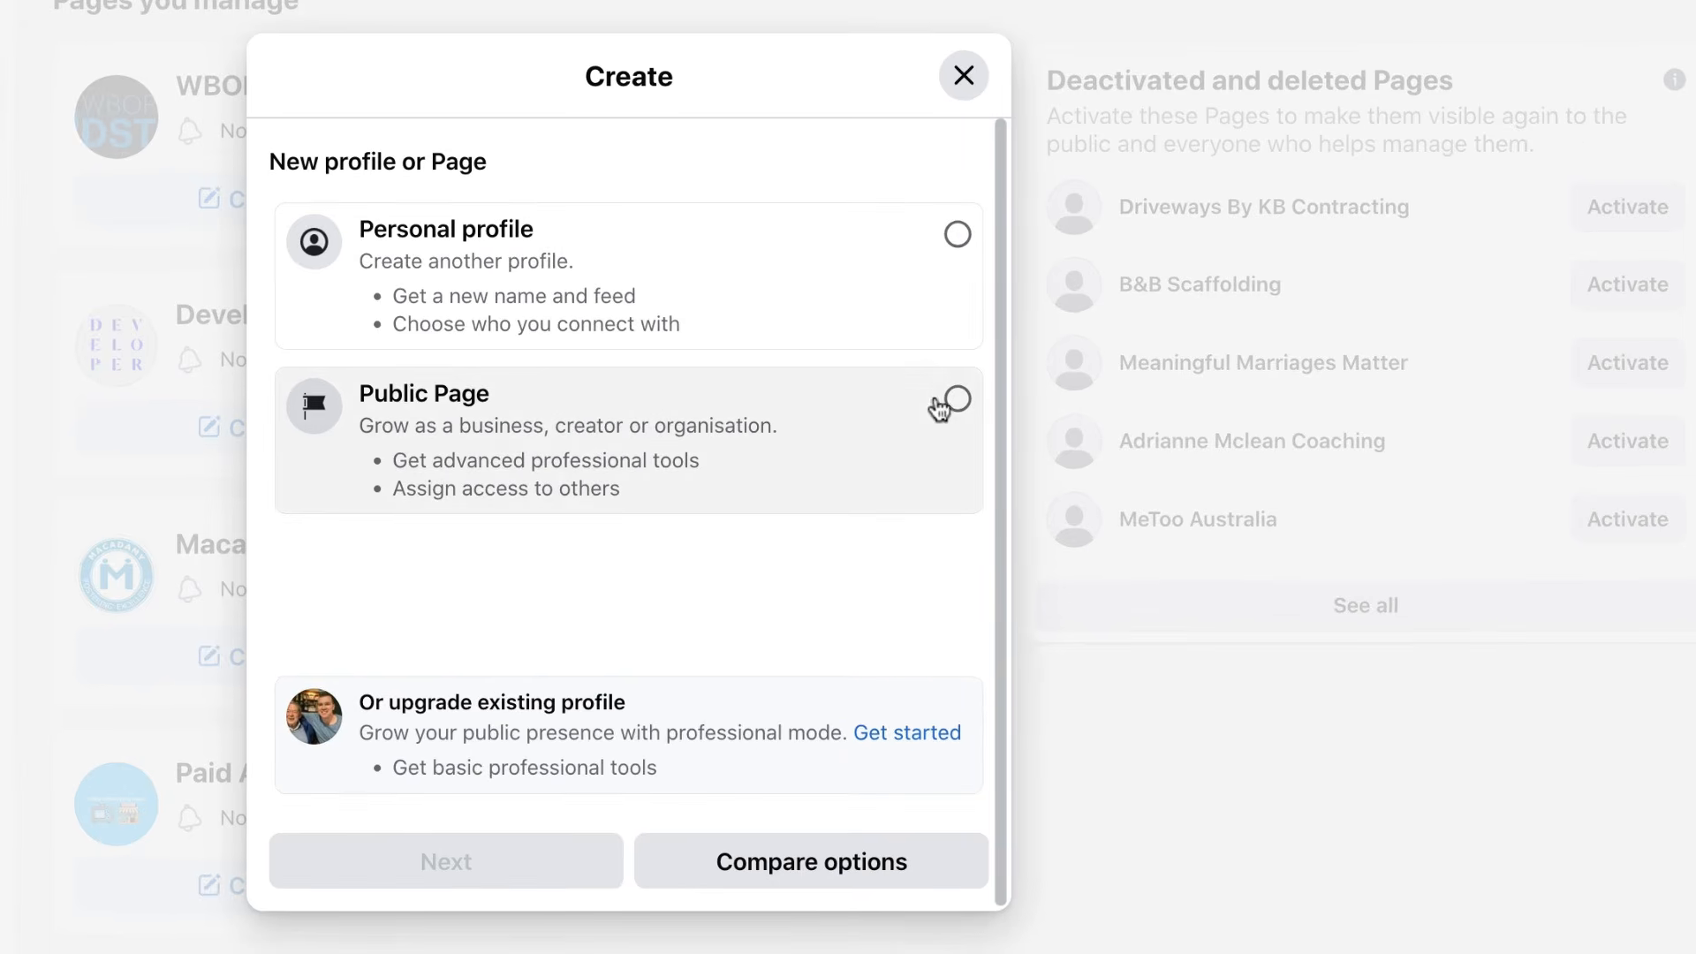
Choose Public Page and continue to the Create a Page form.
left_click(955, 402)
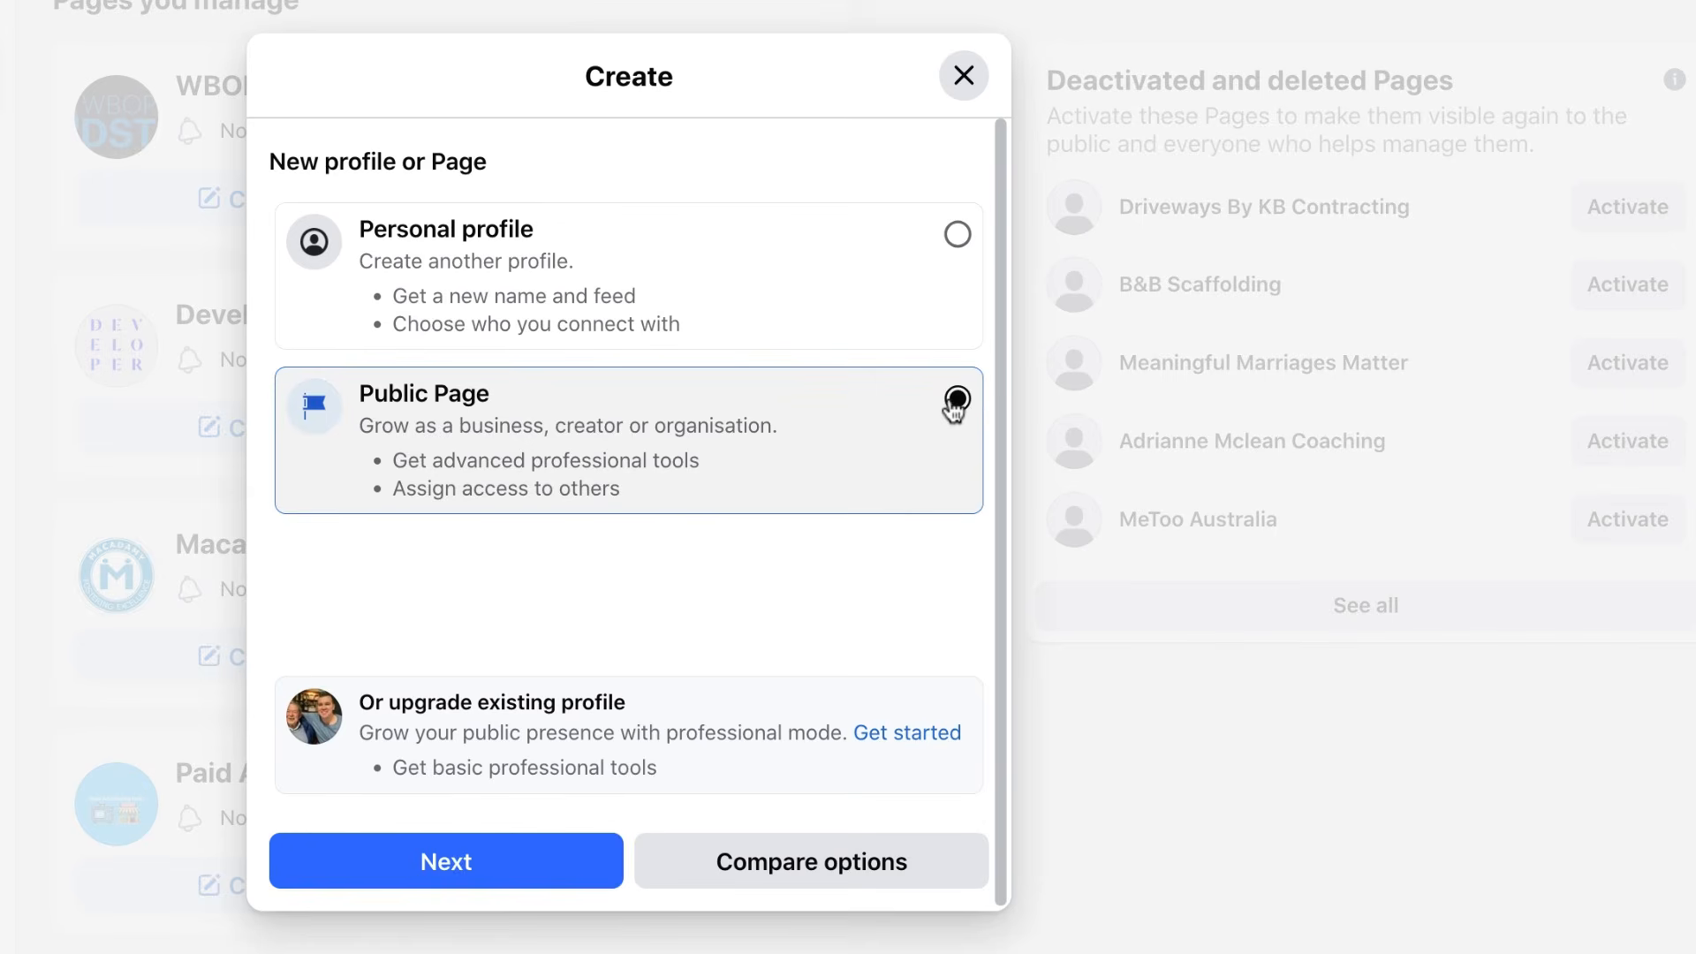
left_click(481, 875)
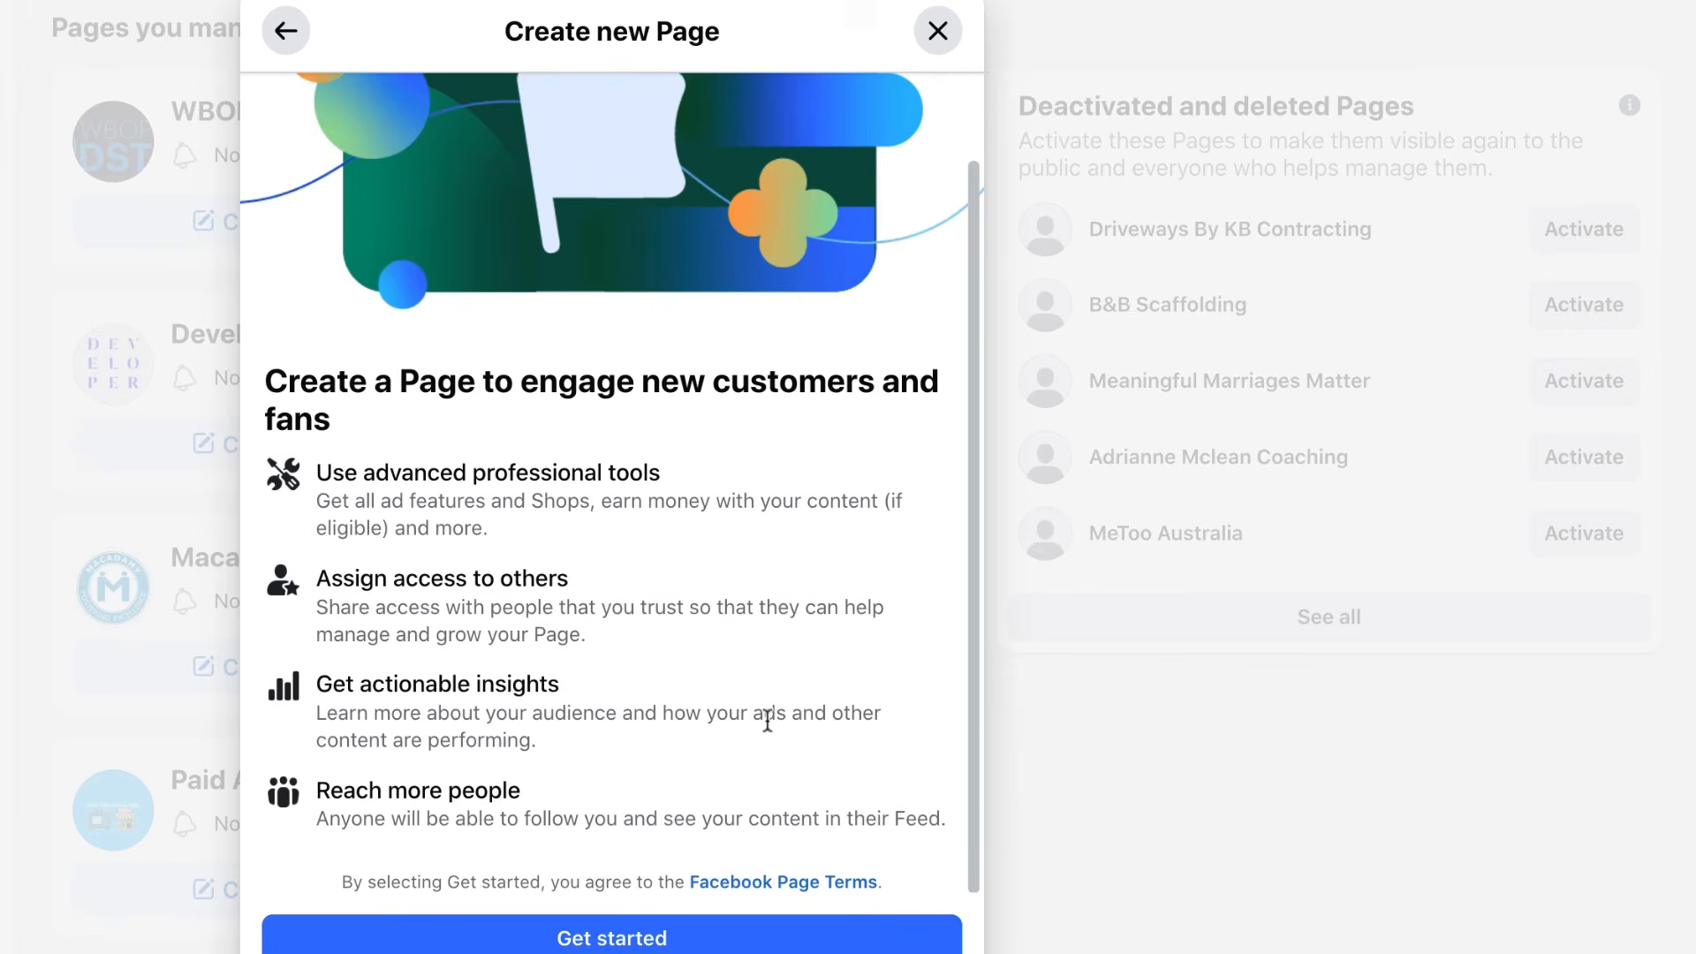
left_click(680, 942)
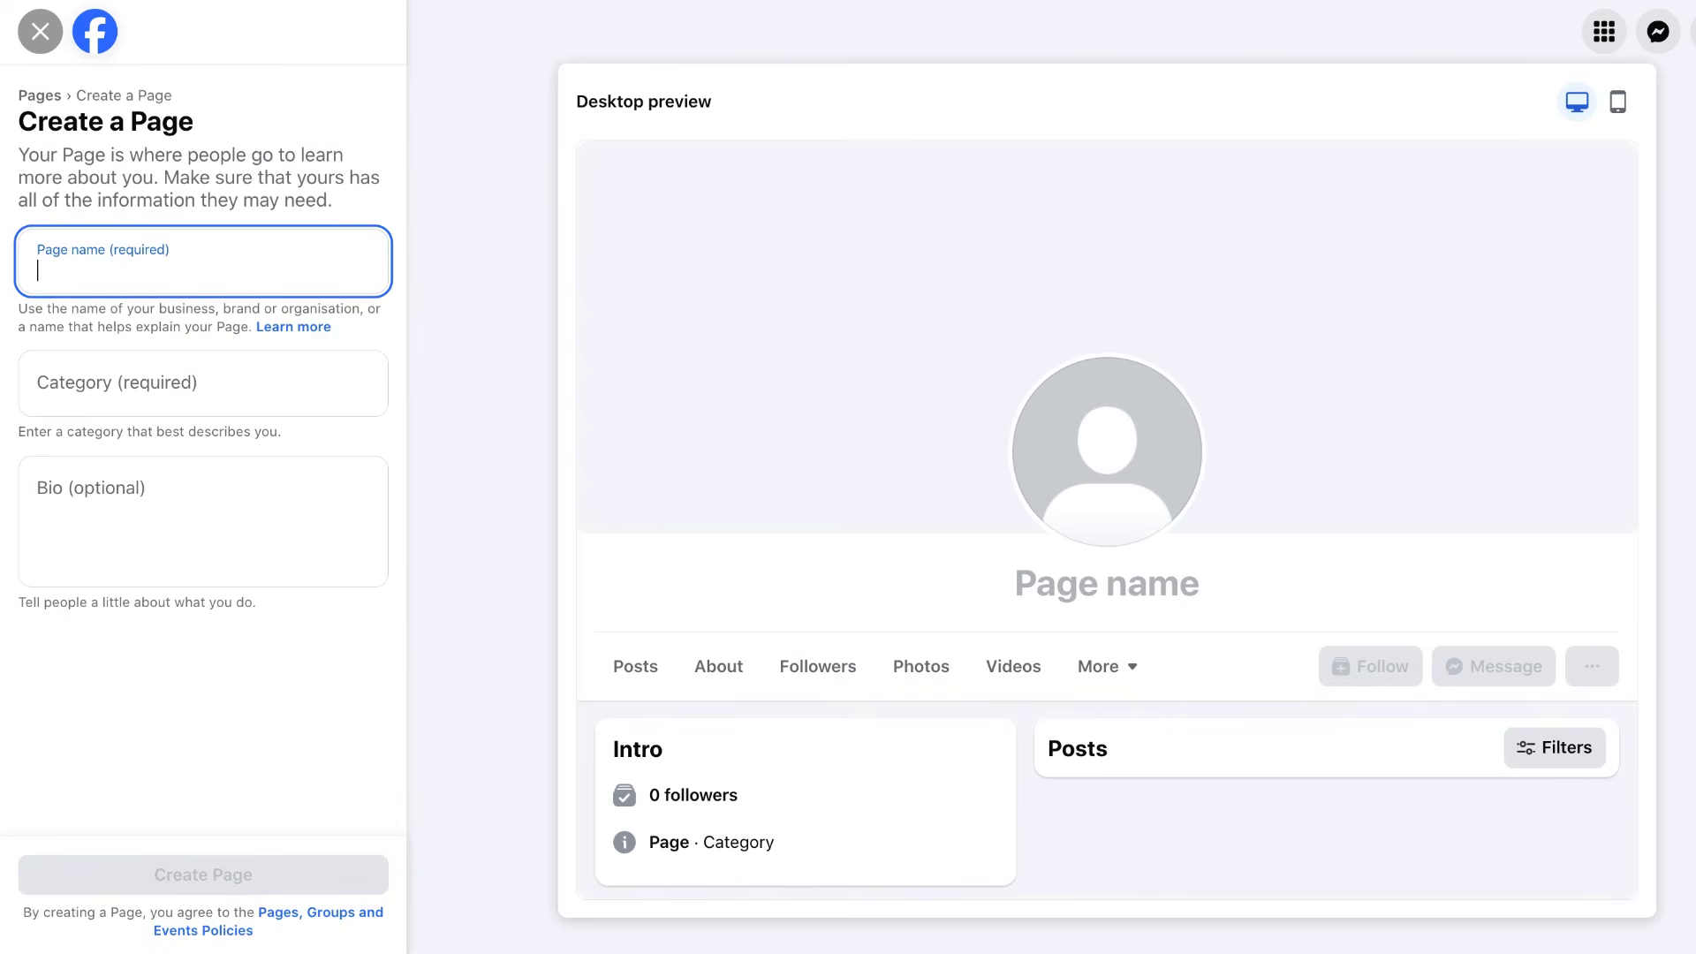
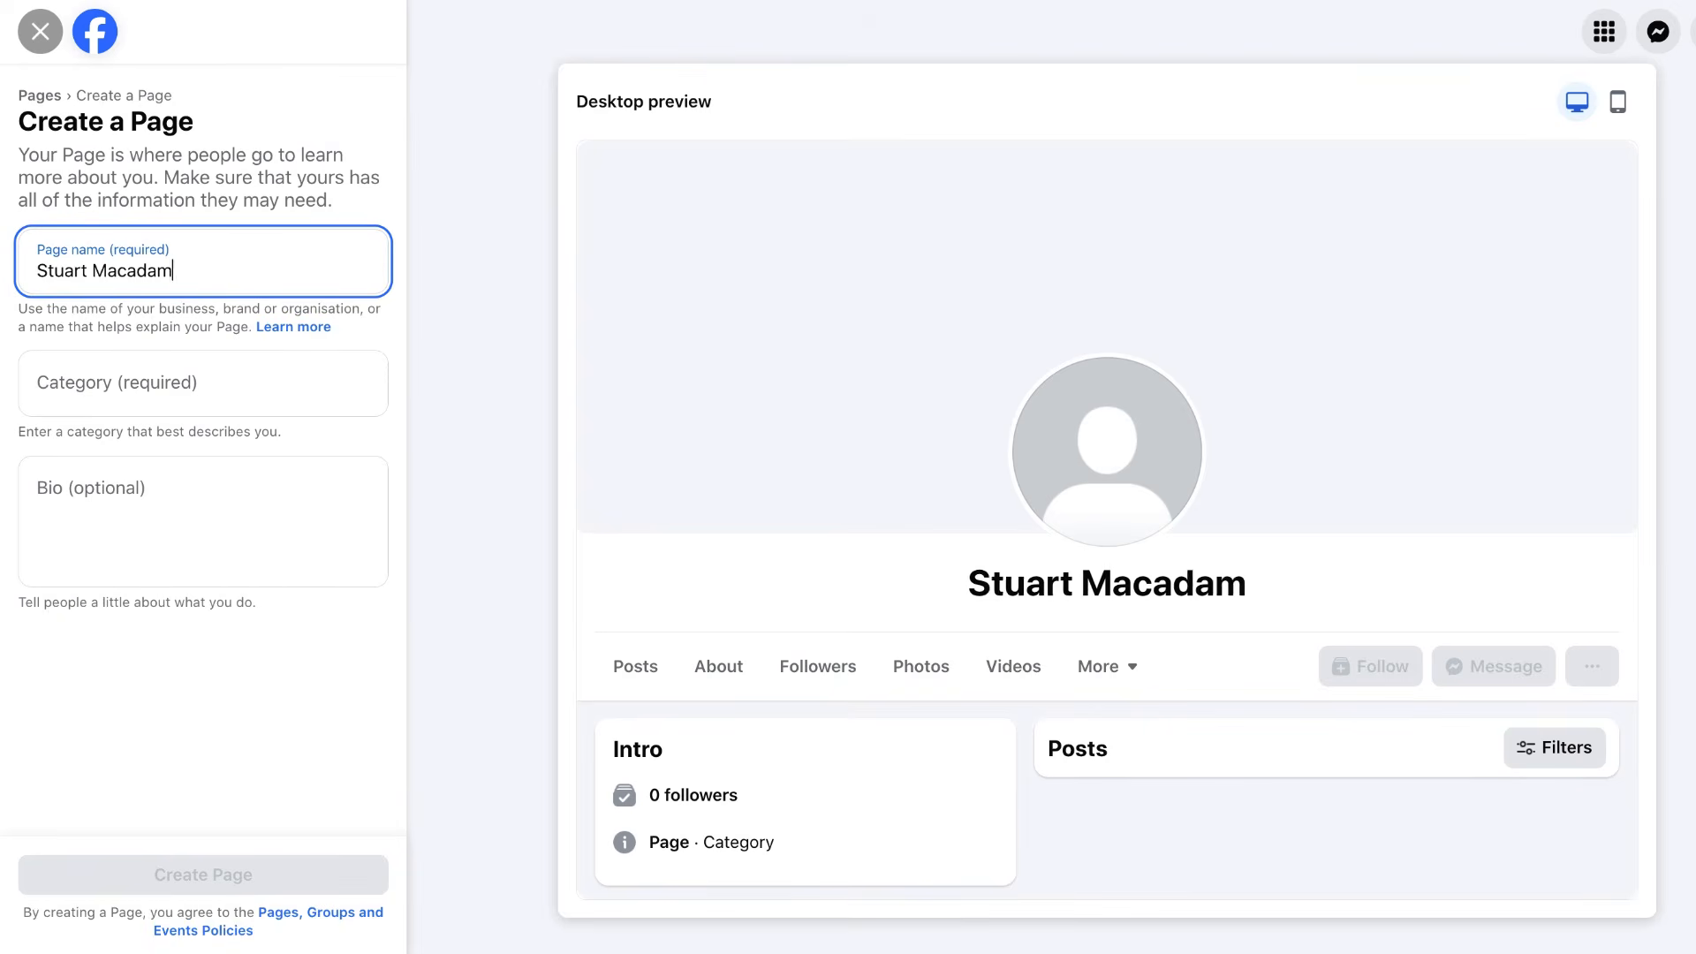
Enter the owner's name followed by 'Marketing Videos' as the Page name.
type(" Ma")
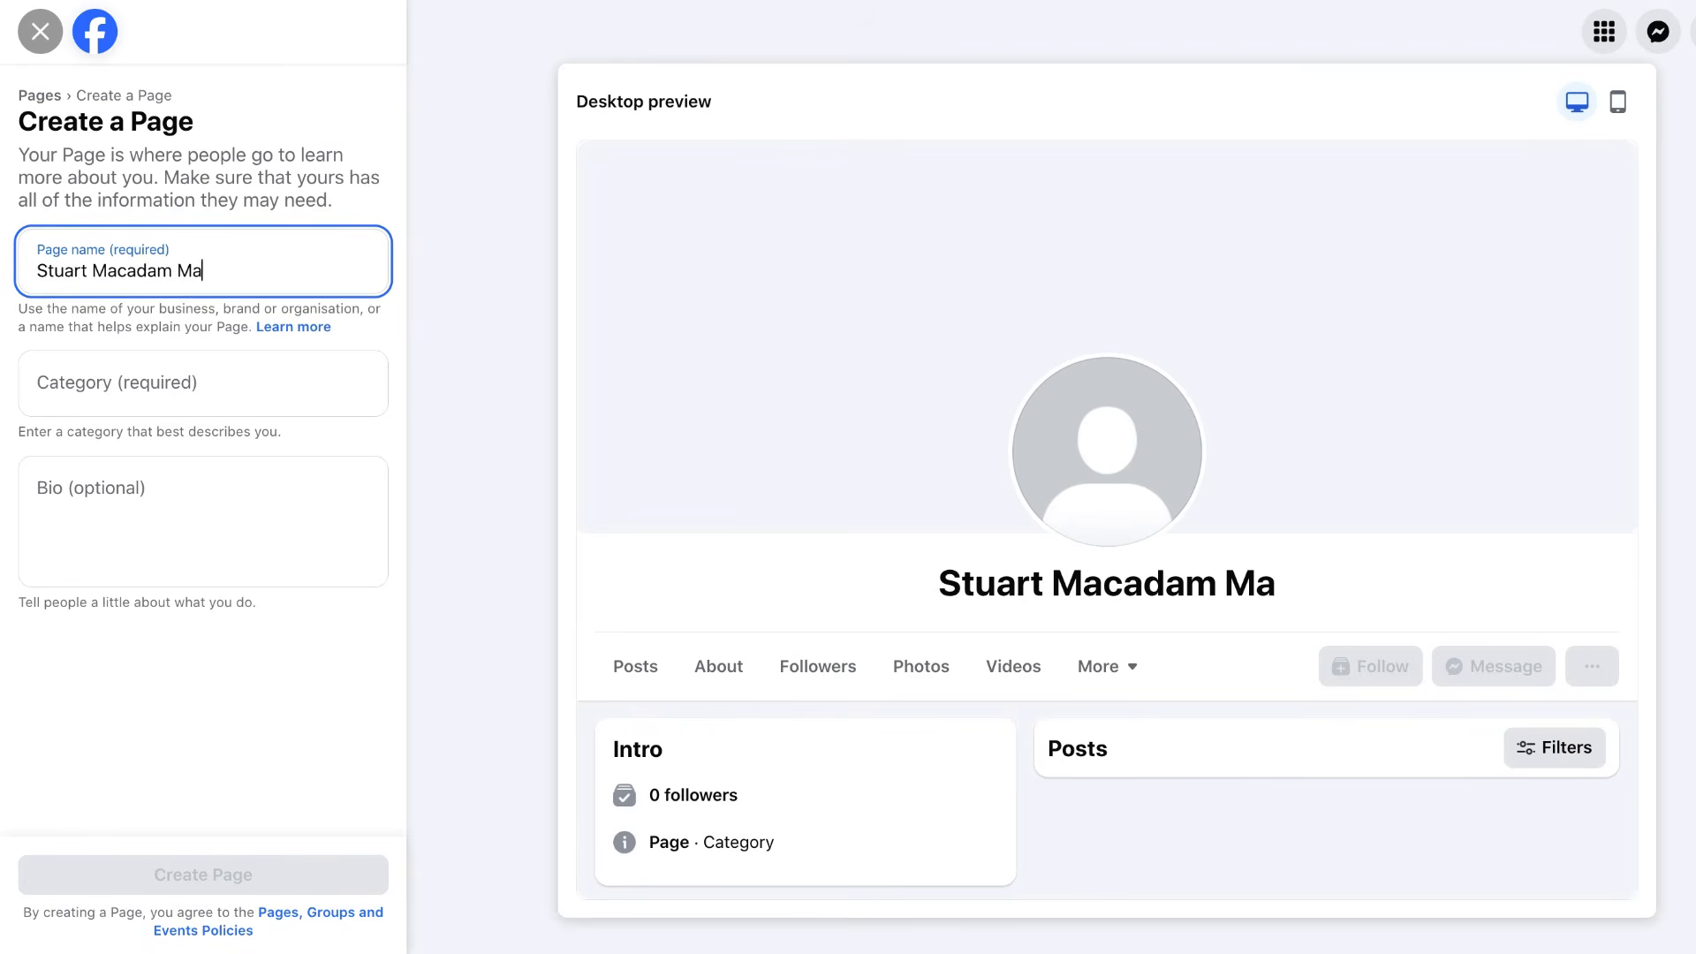
type("rk")
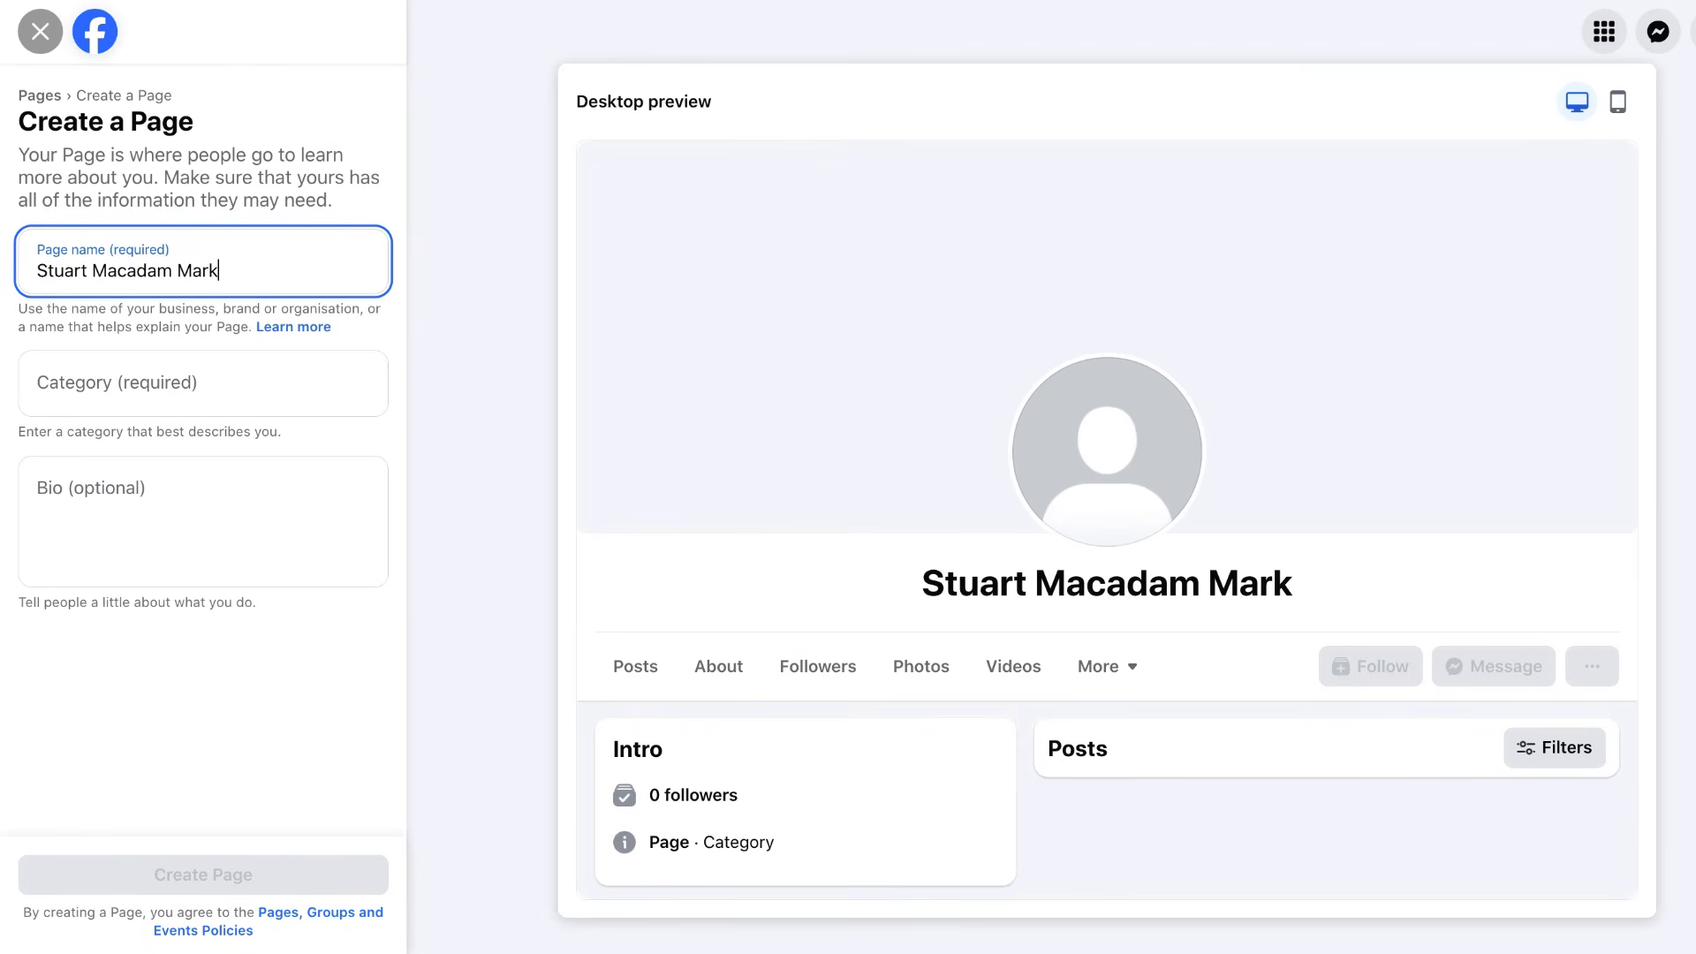
type("et")
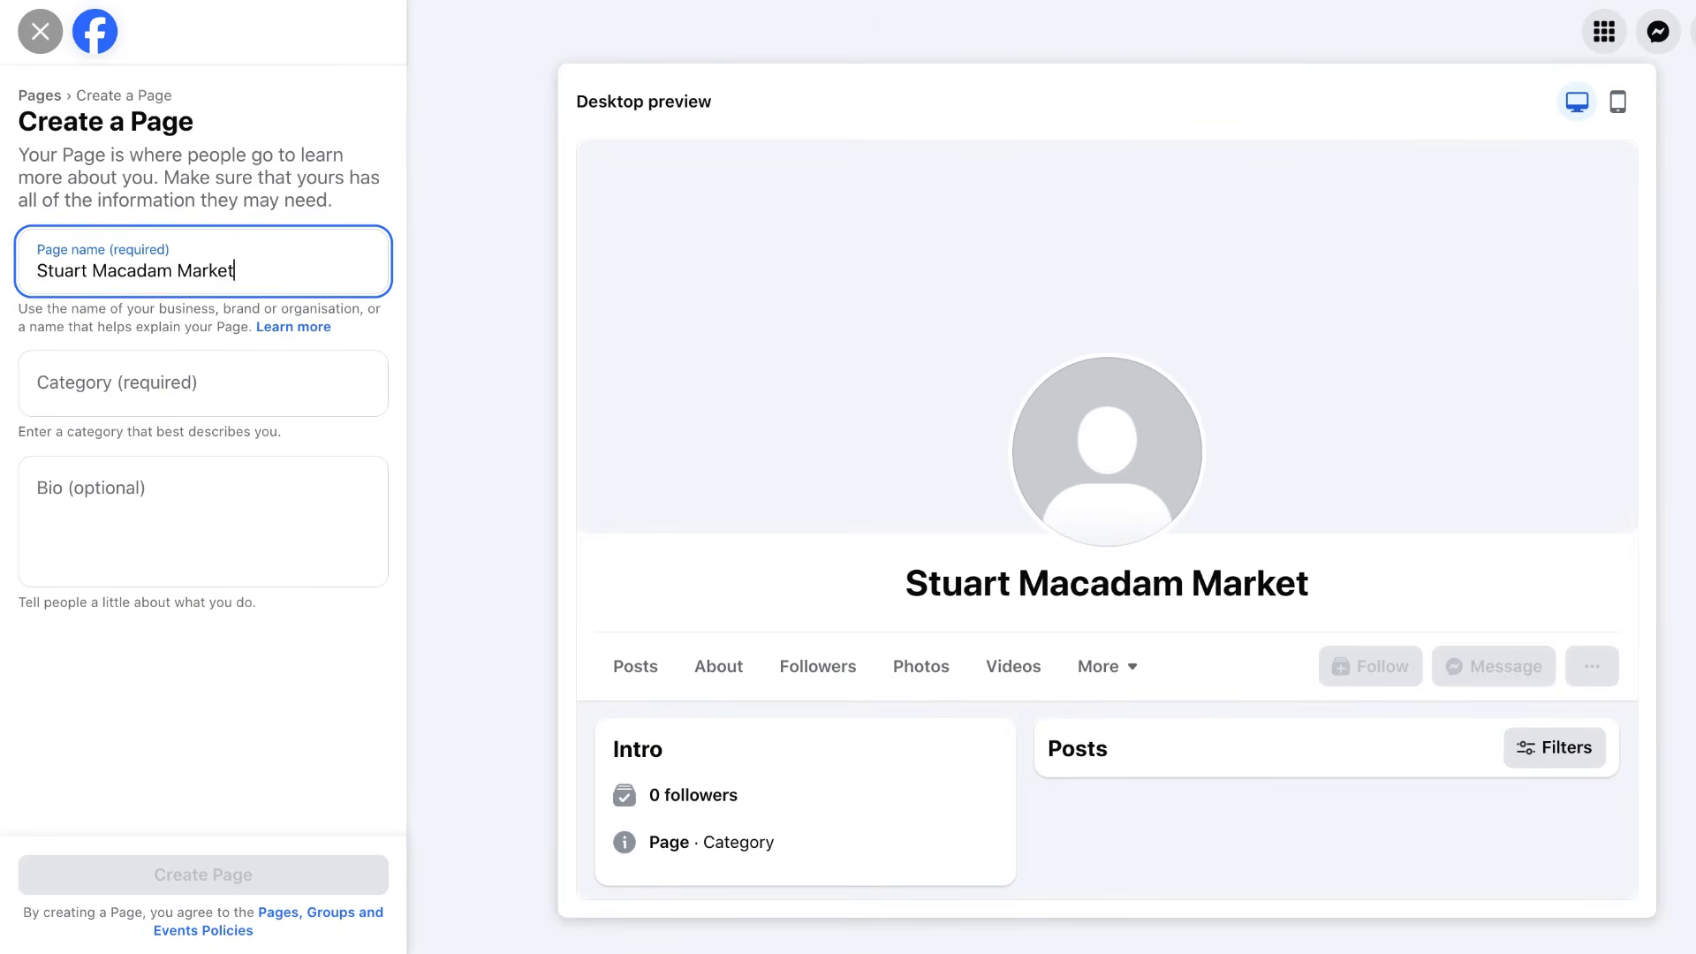
type("ing Videos")
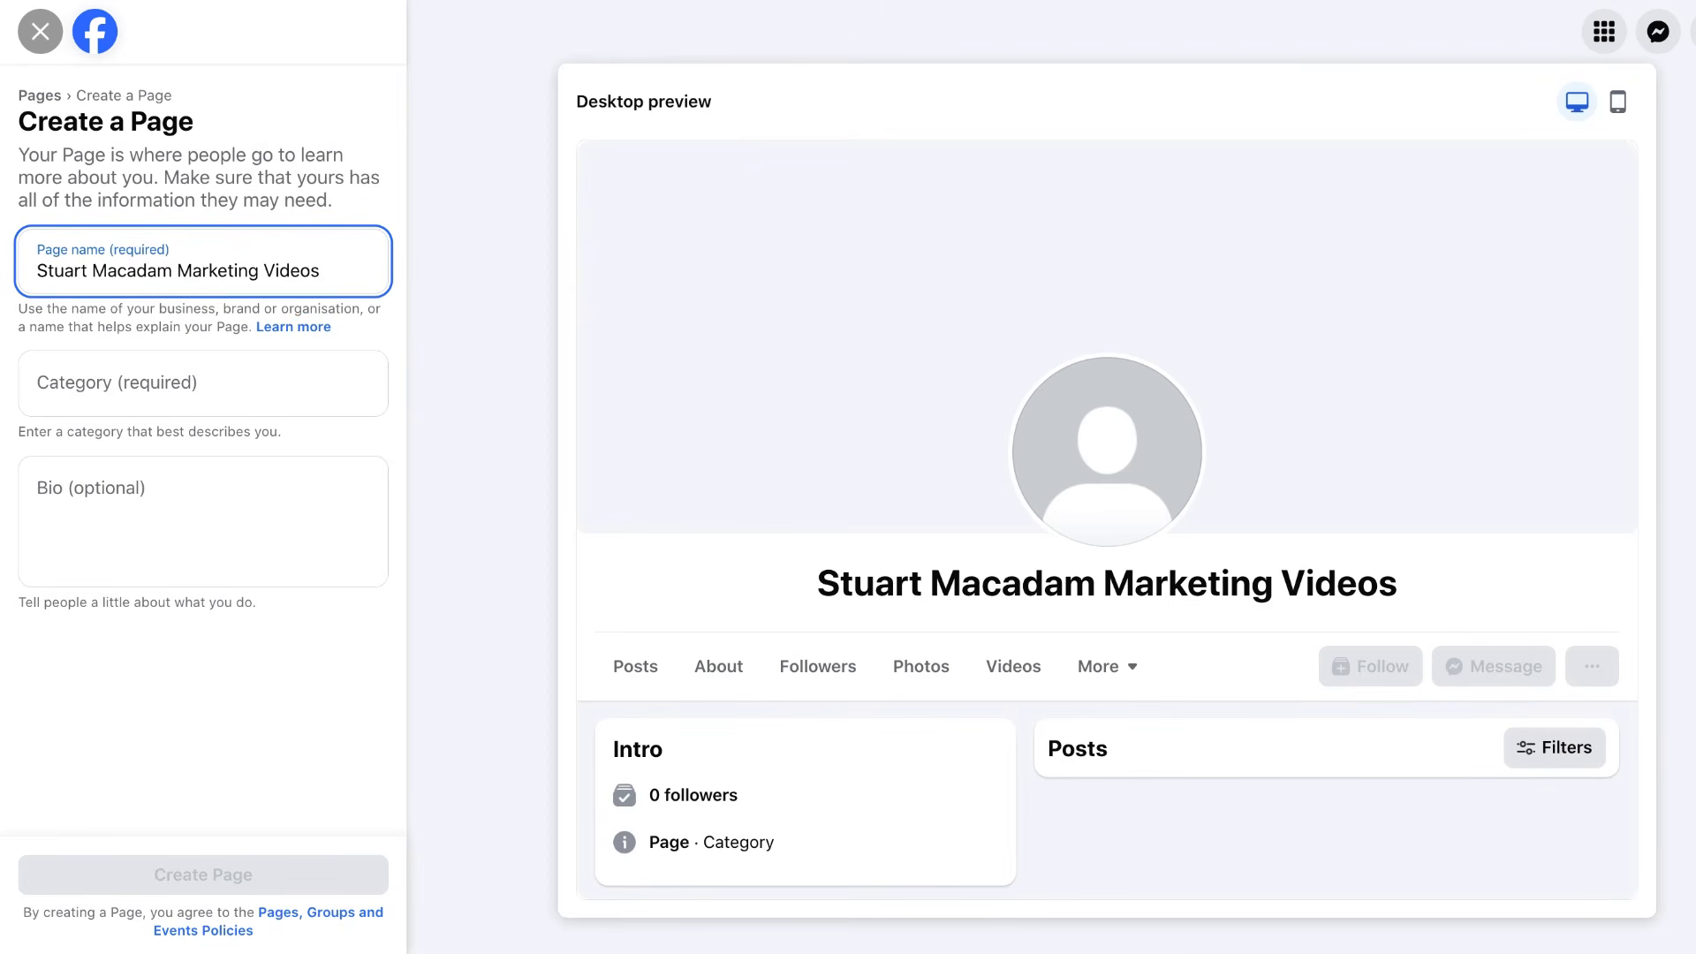
After trying 'business' and 'service', search 'educa' and pick Educational consultant as the category.
left_click(216, 378)
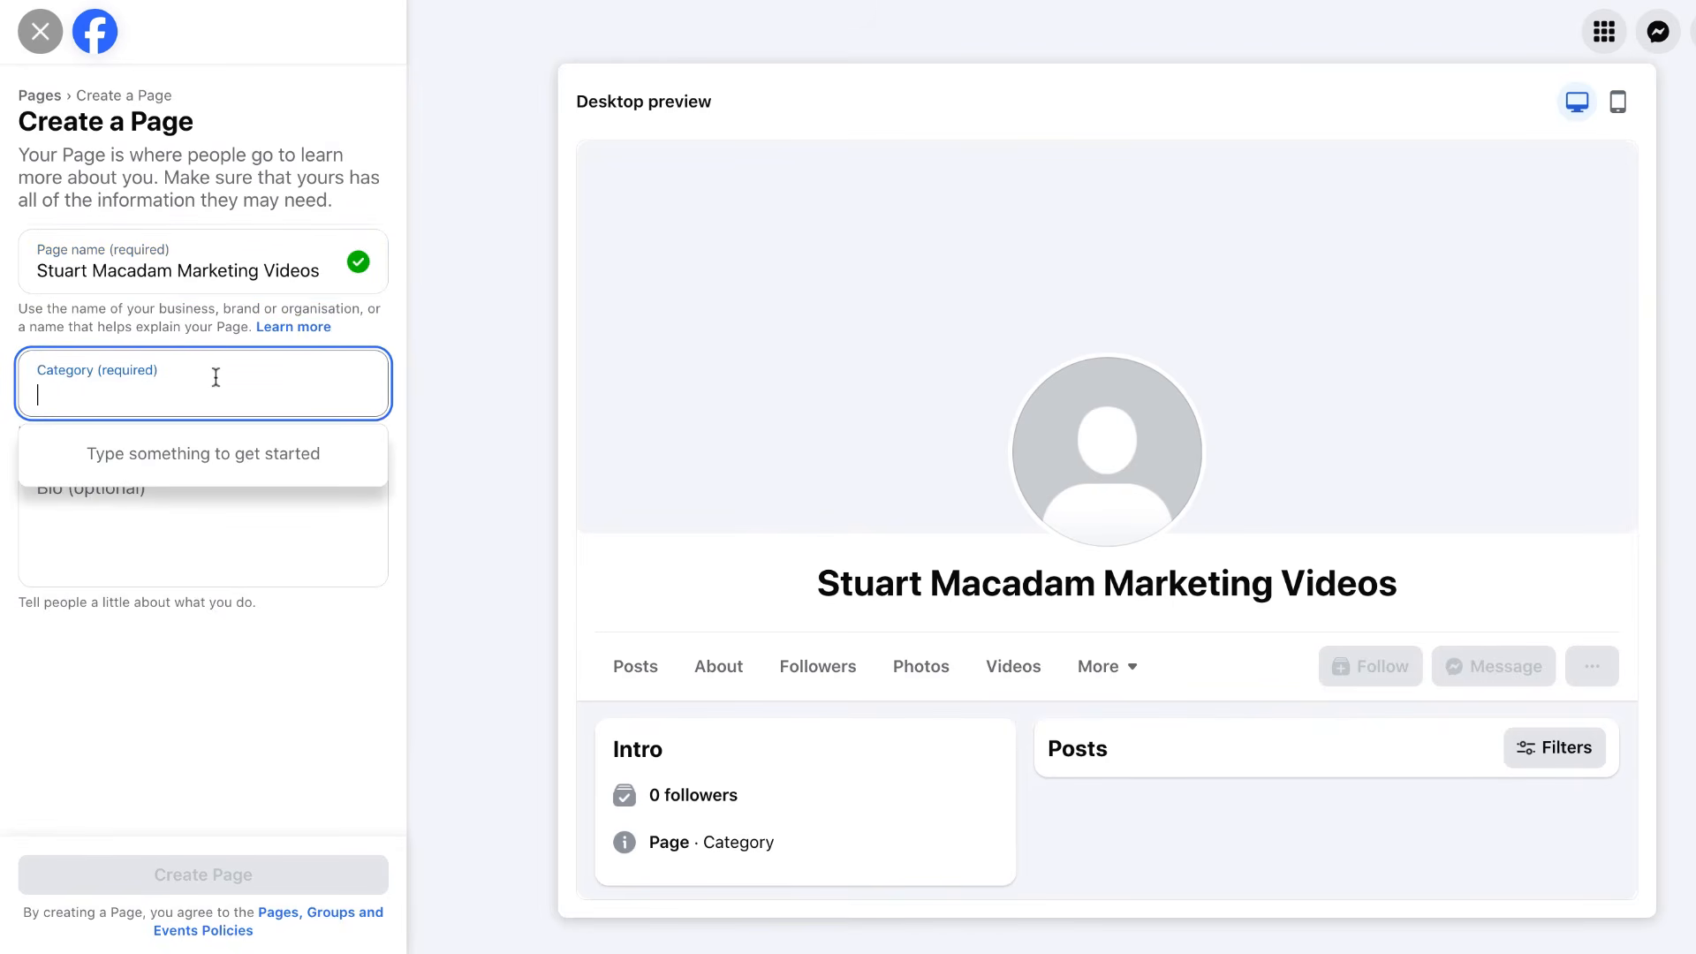
type("busi")
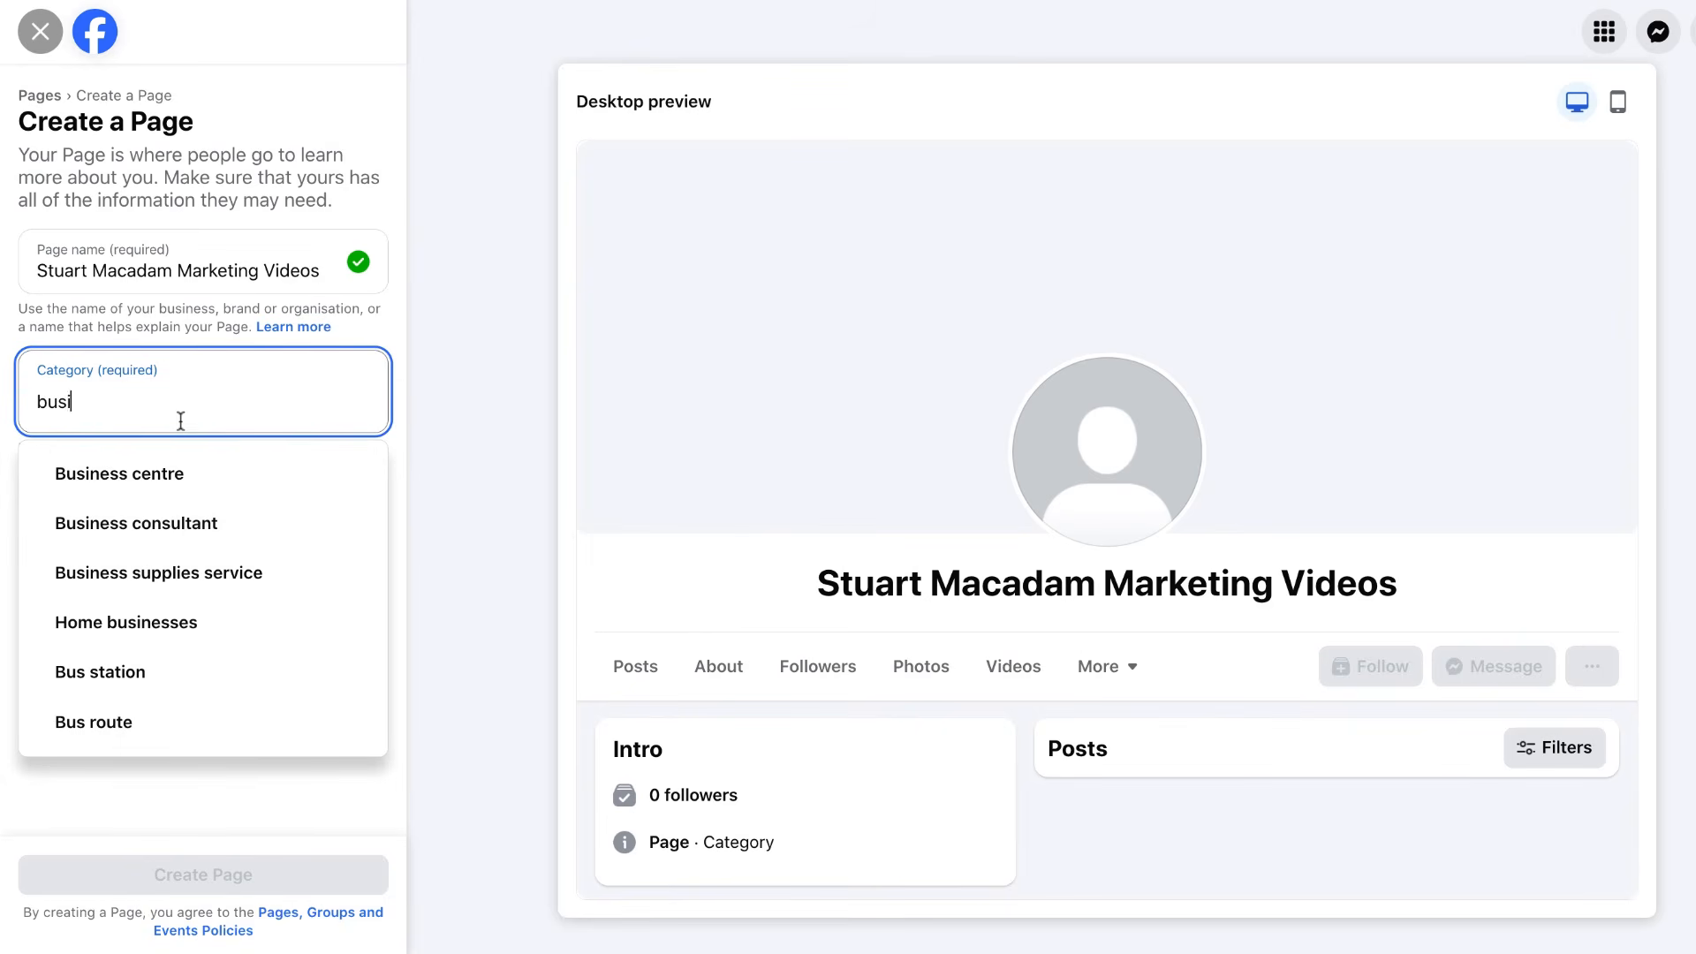
type("ness")
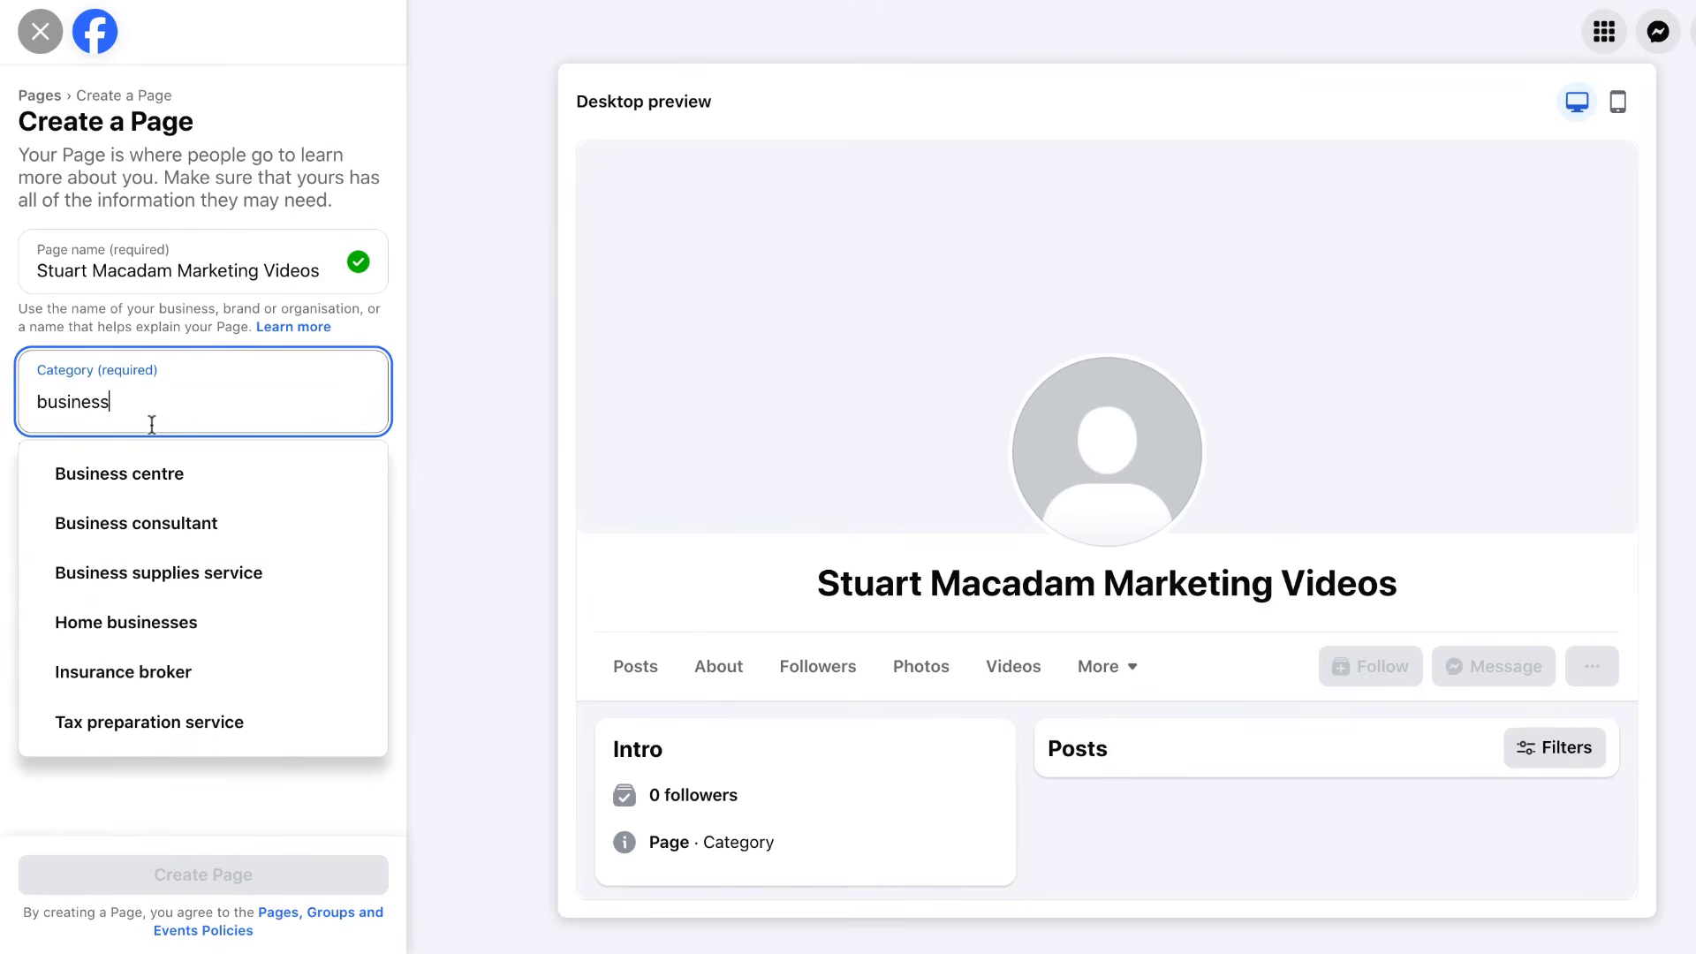
double_click(41, 406)
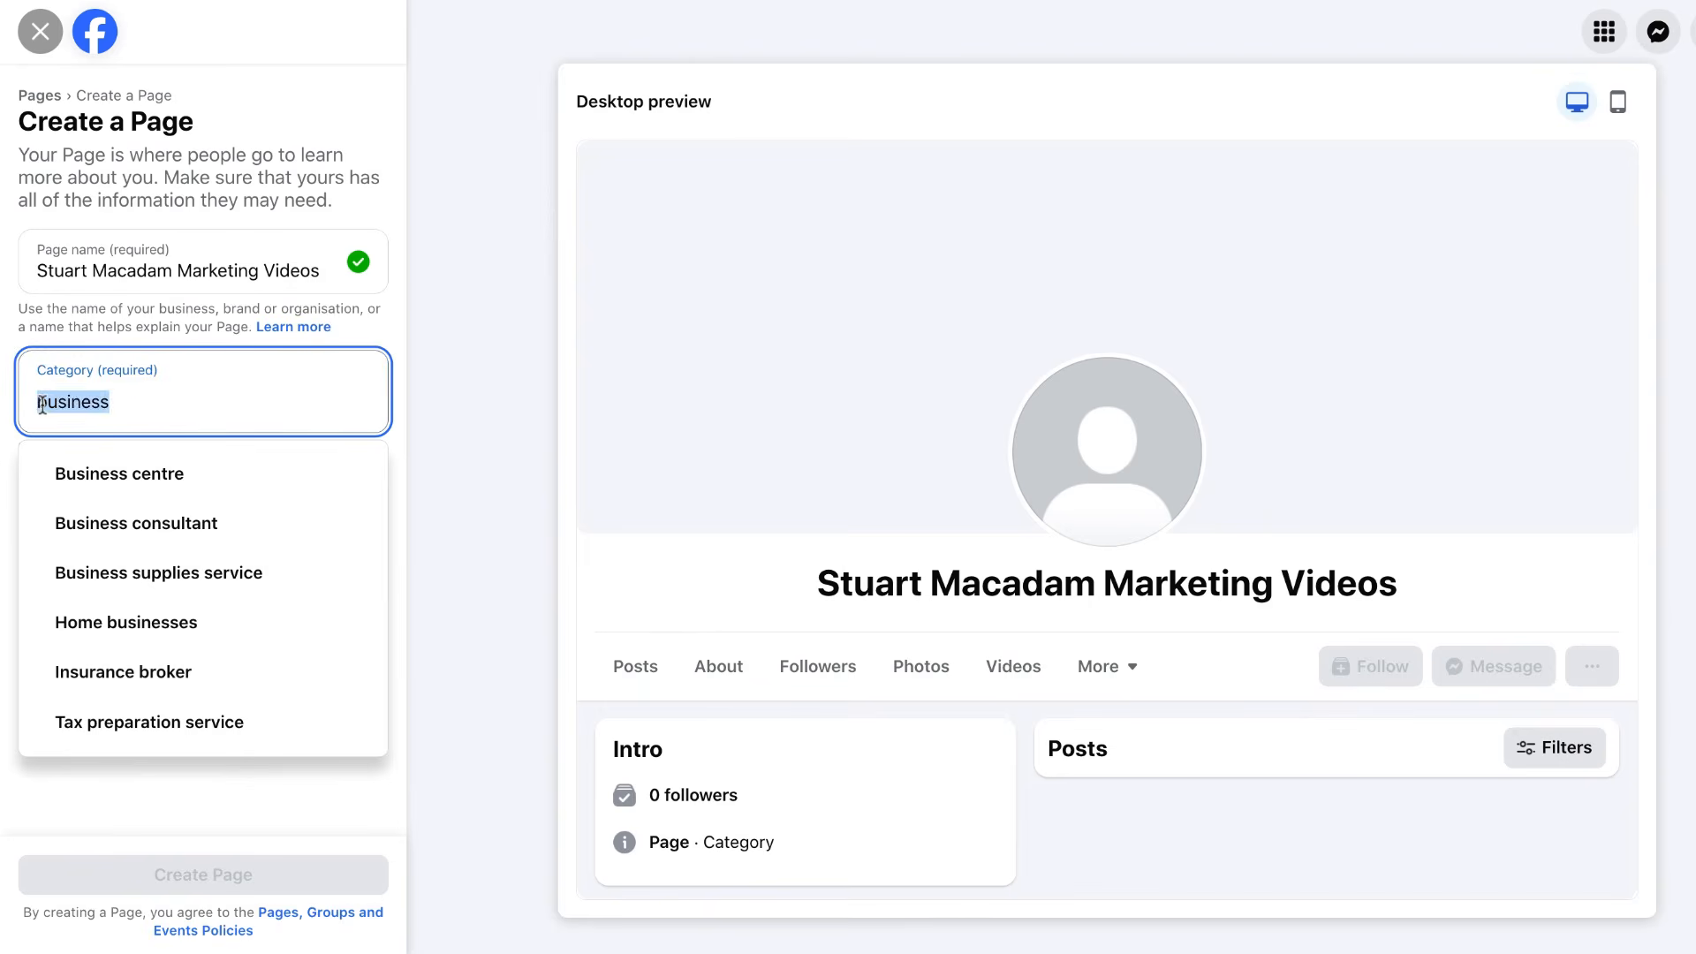
type("service")
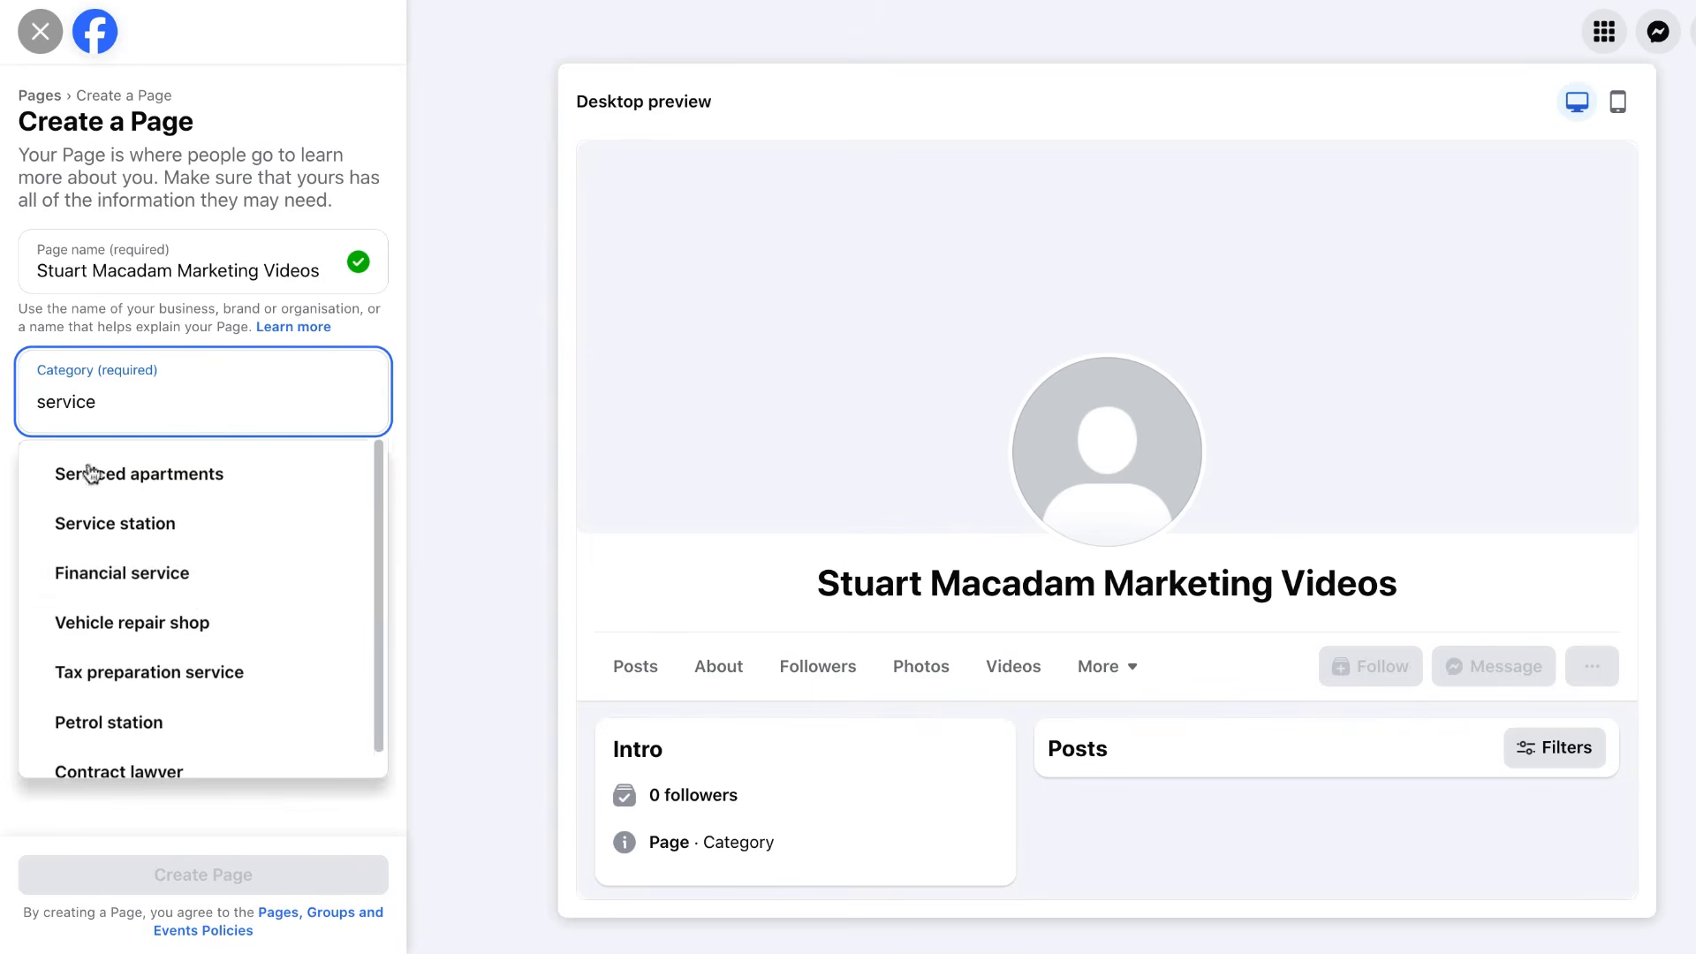
scroll(201, 570, "down", 1)
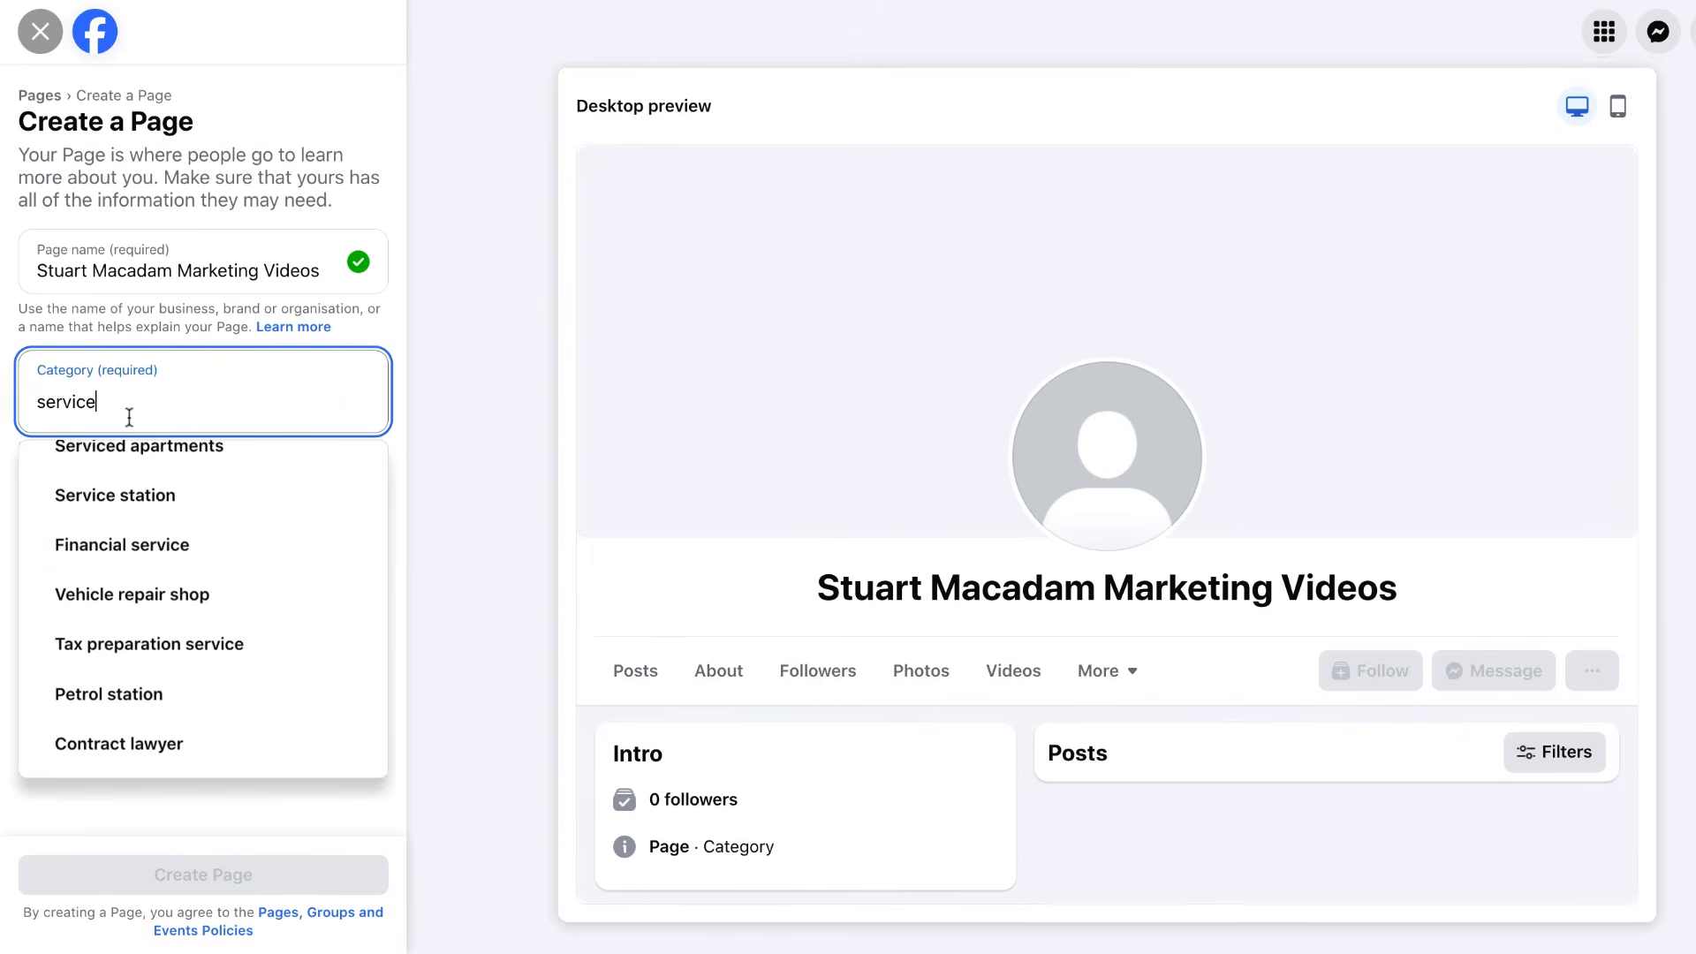
scroll(171, 557, "up", 1)
left_click_drag(111, 418, 13, 408)
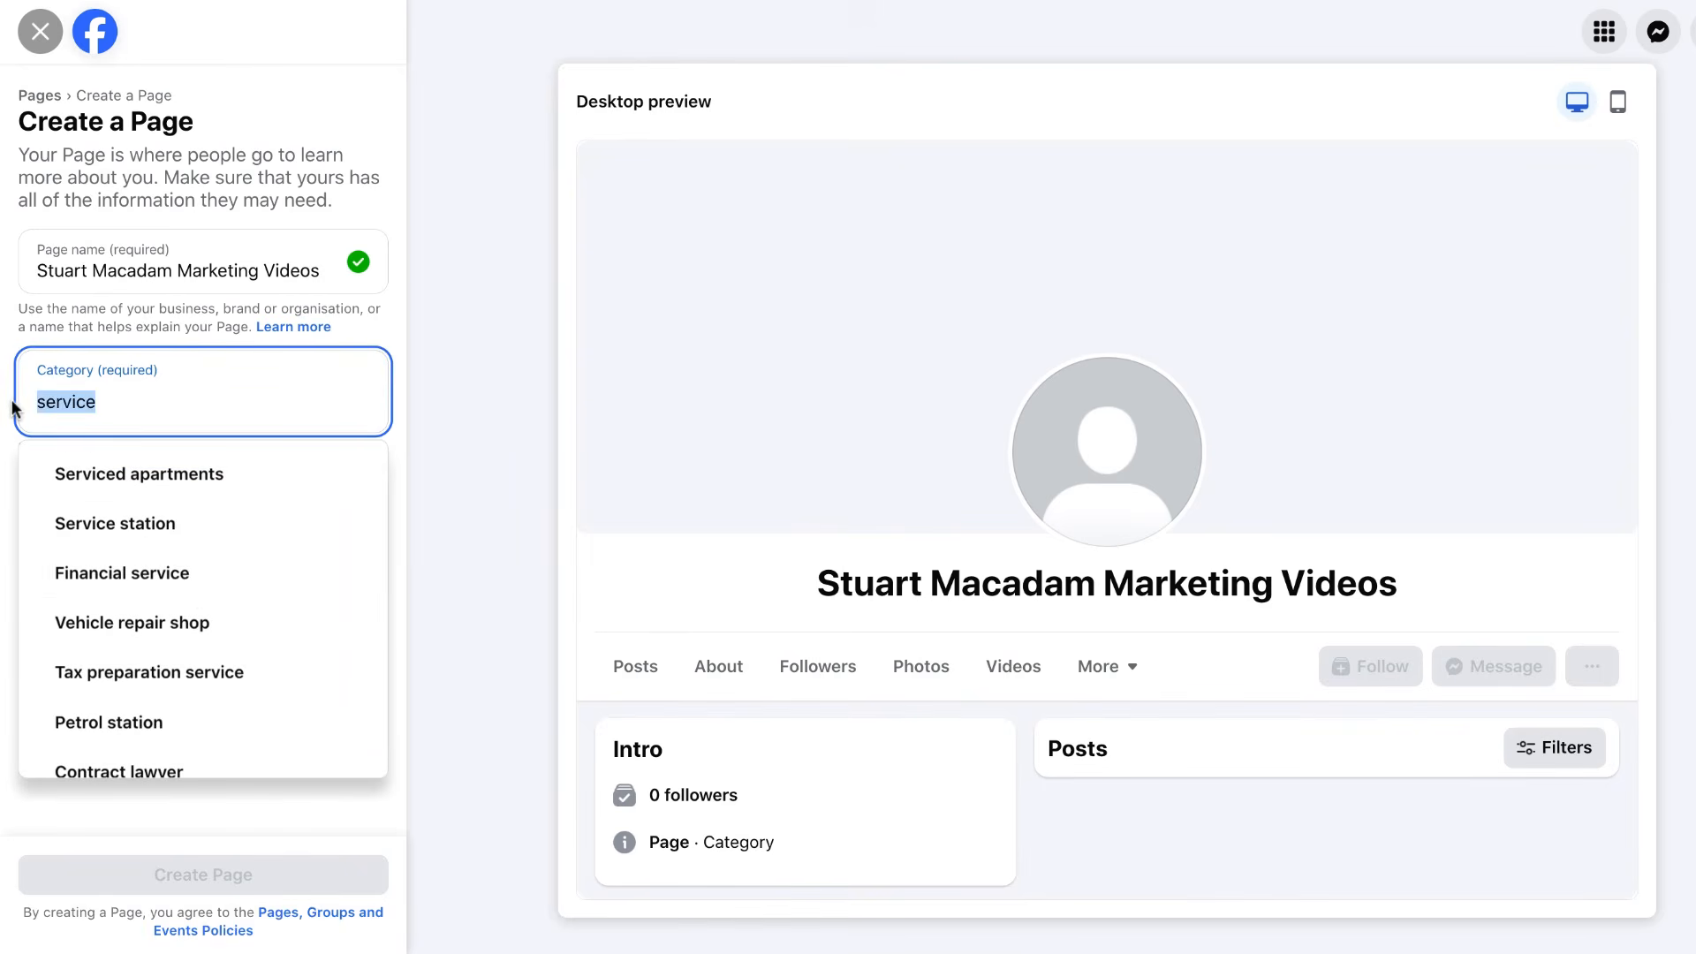
type("educa")
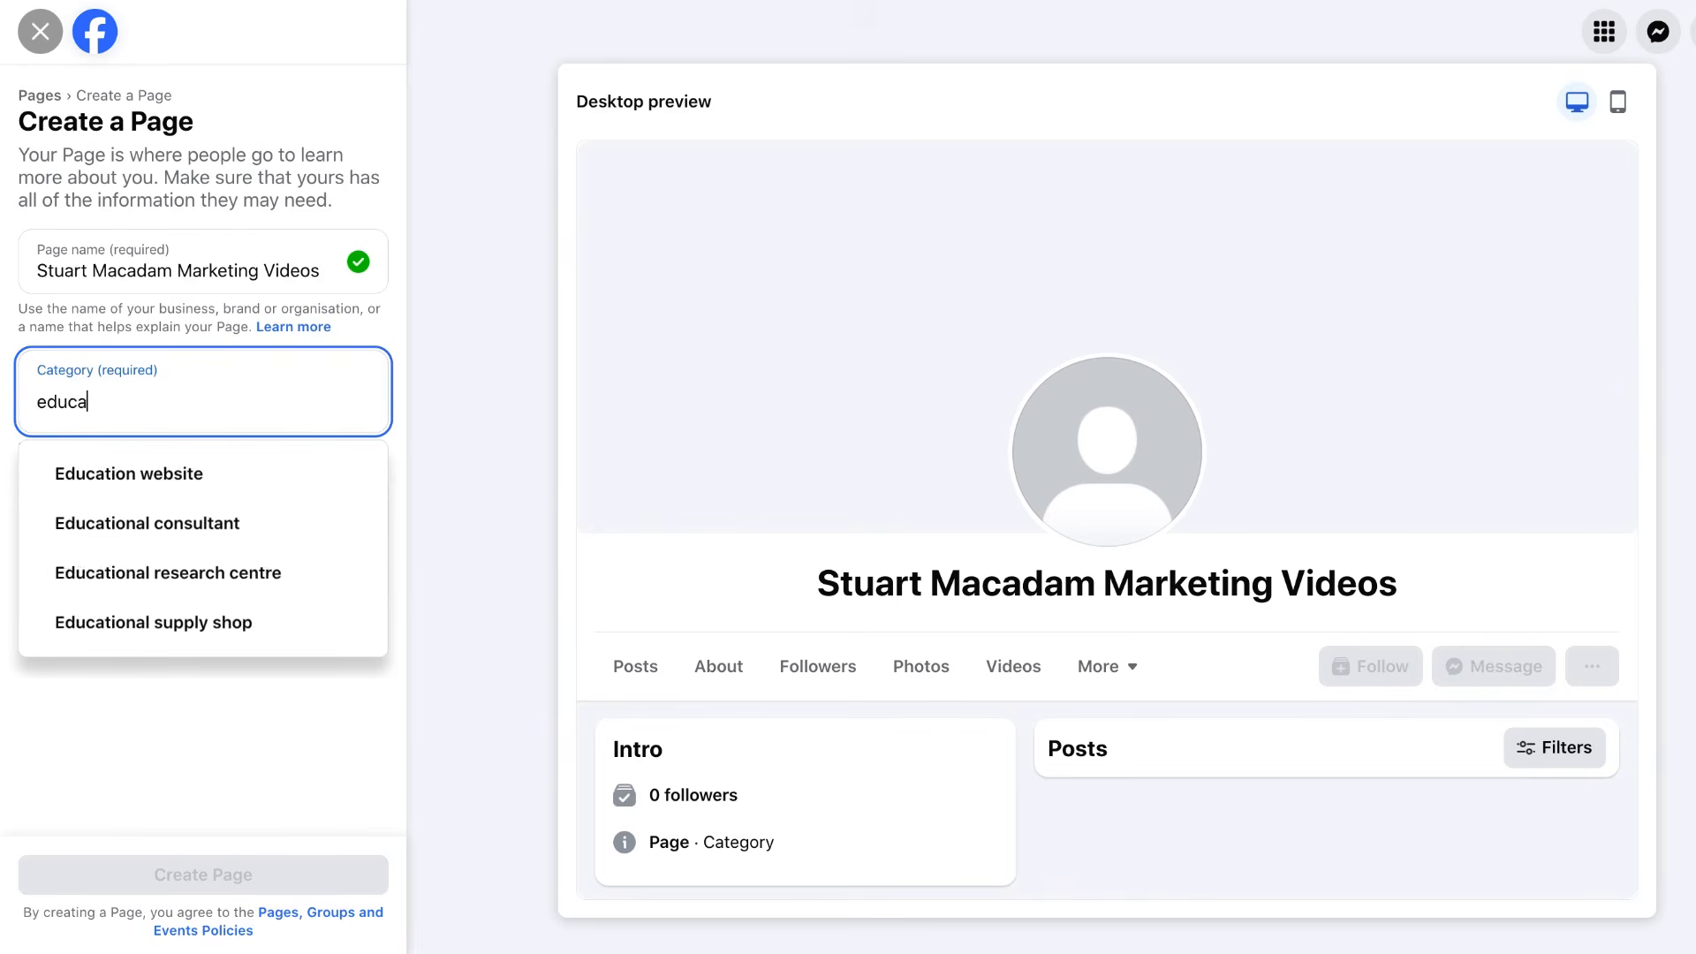
left_click(168, 521)
left_click(165, 564)
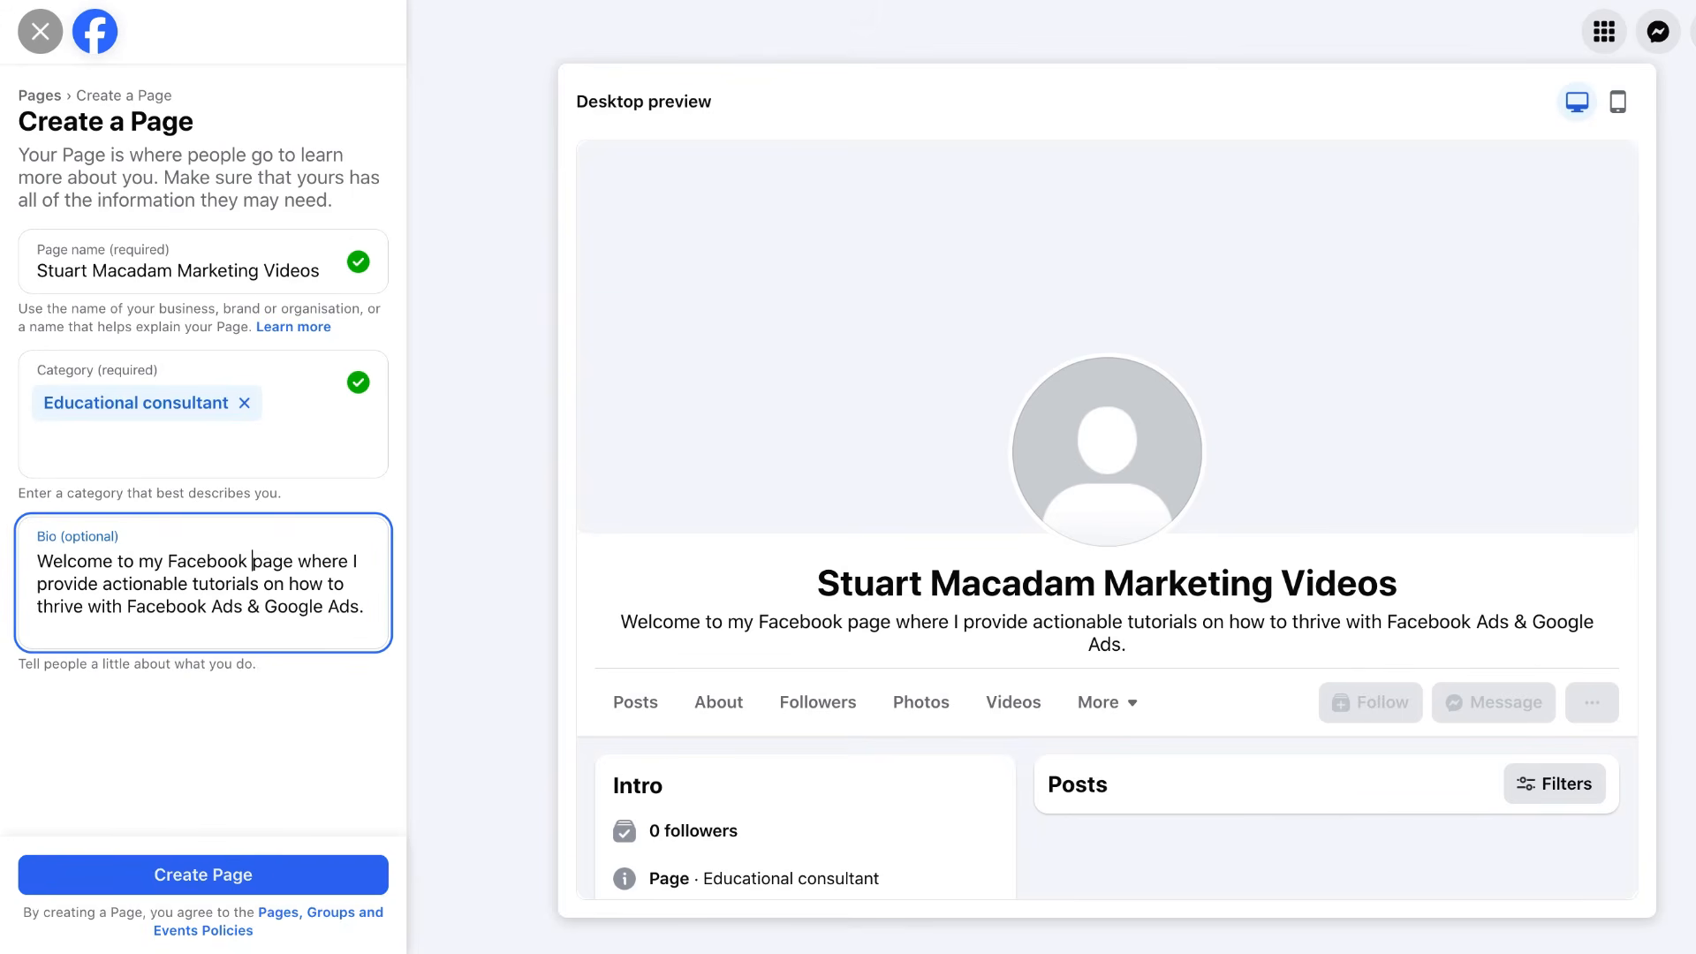
Create the Page with the entered name, category and bio.
left_click(204, 875)
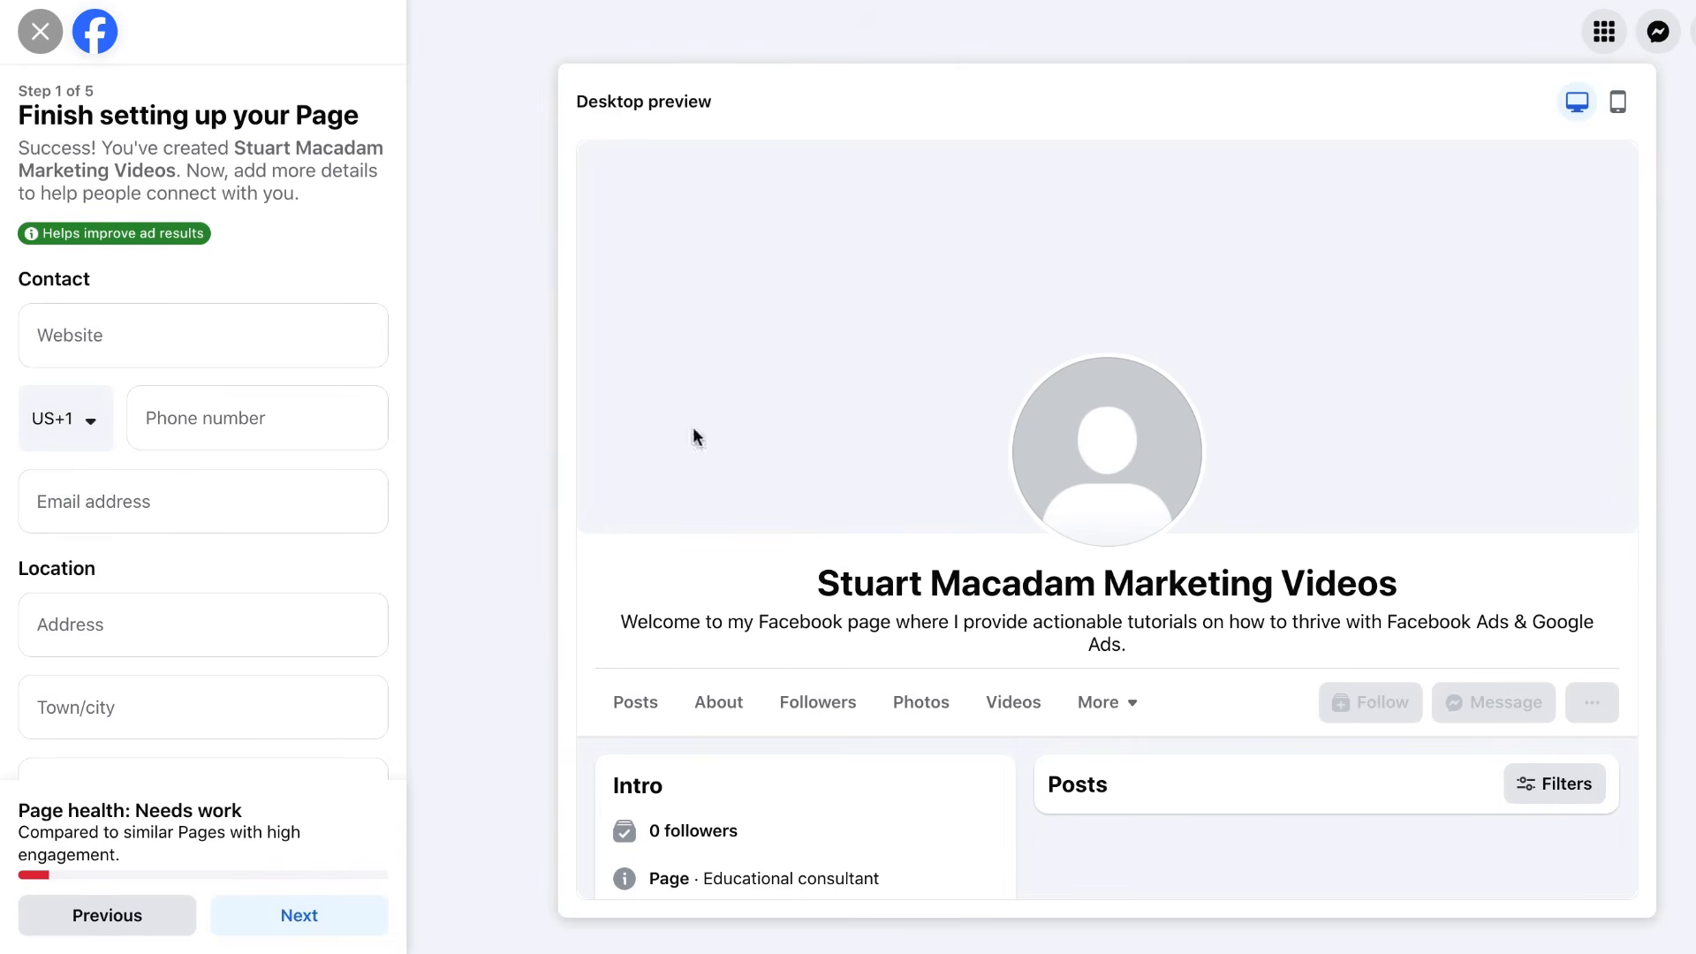
scroll(265, 345, "down", 2)
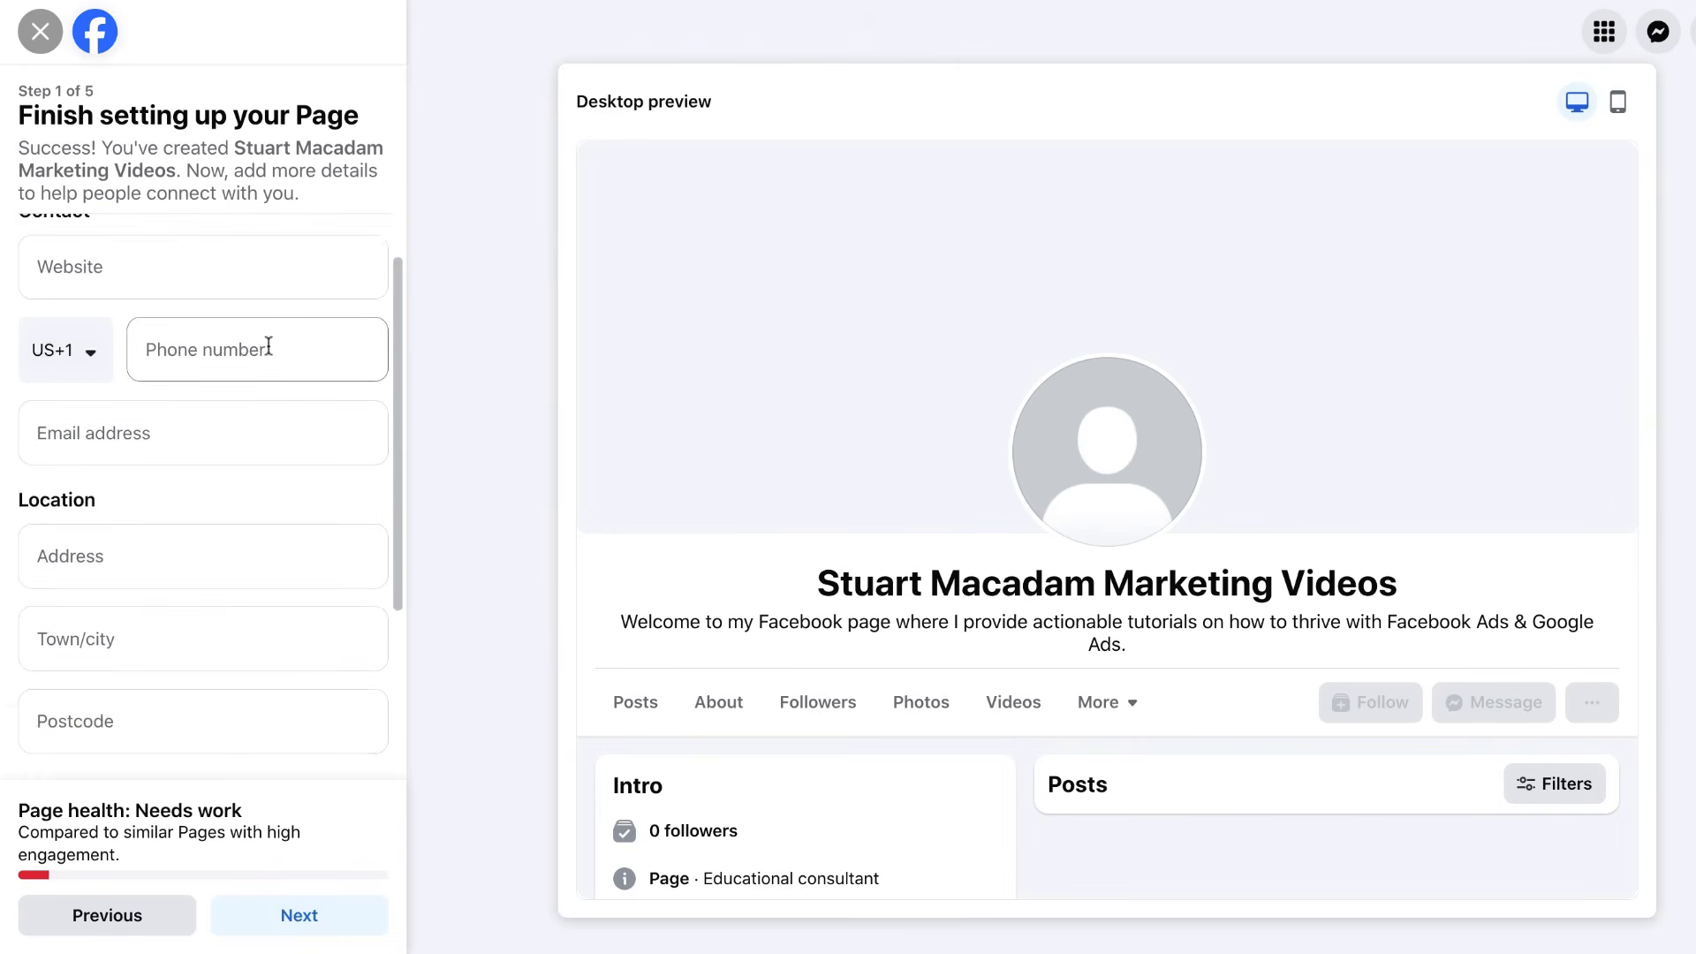
scroll(267, 344, "up", 2)
scroll(268, 345, "down", 4)
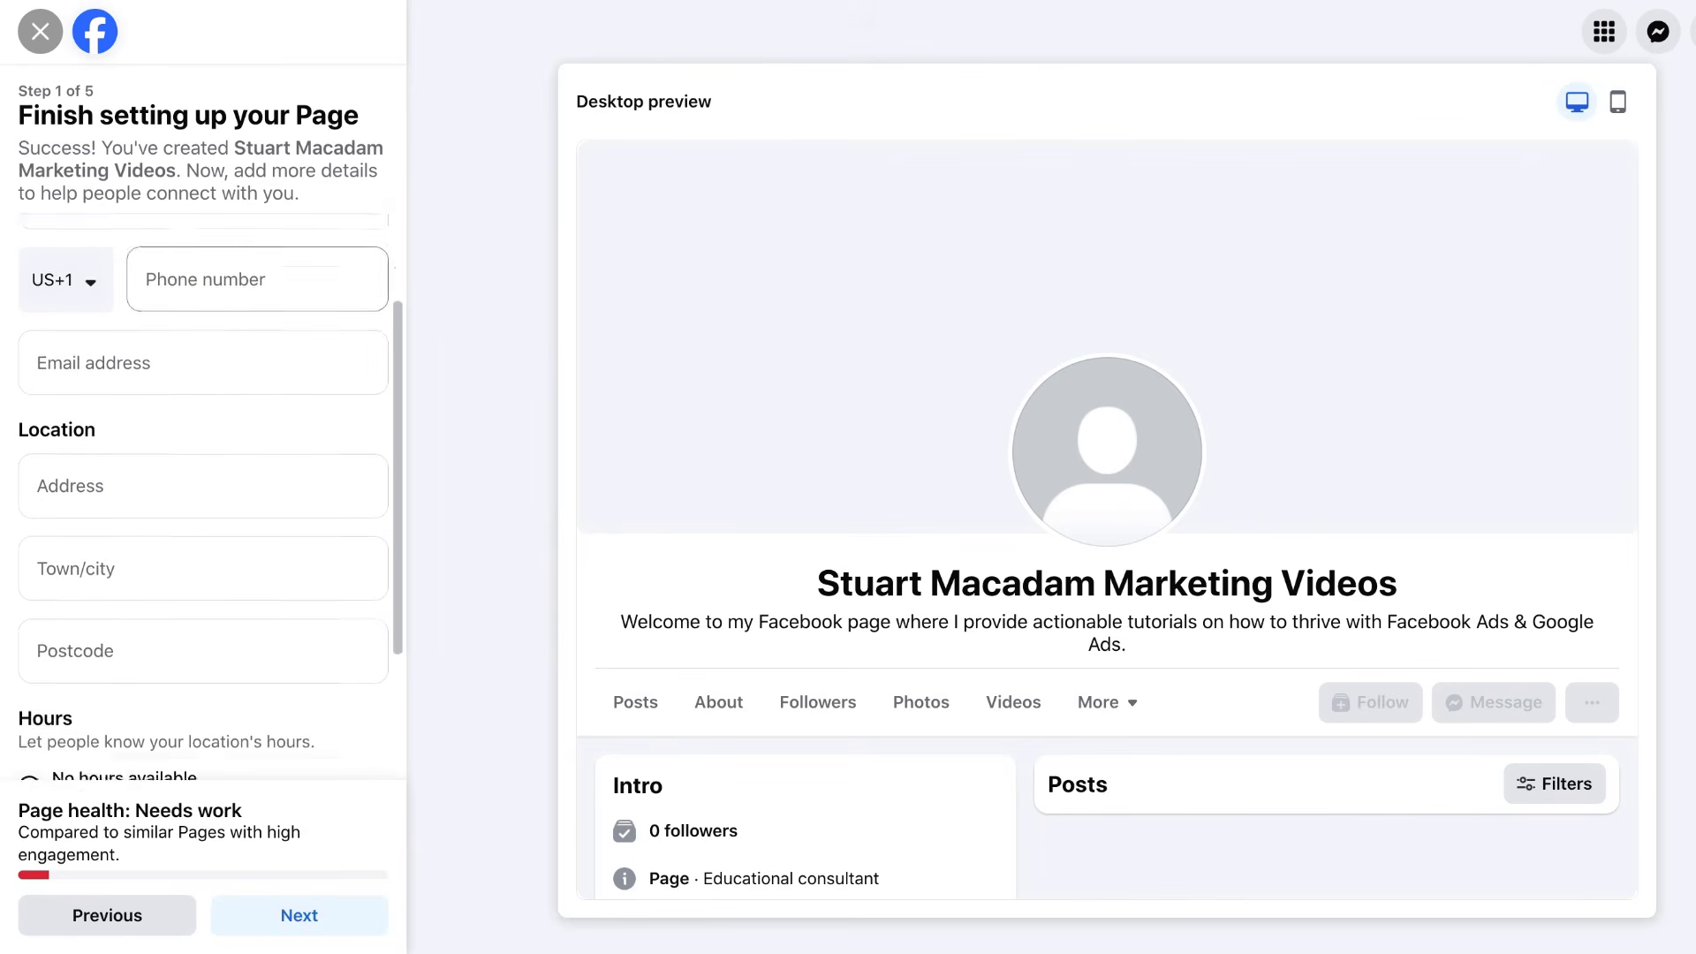
scroll(269, 367, "down", 1)
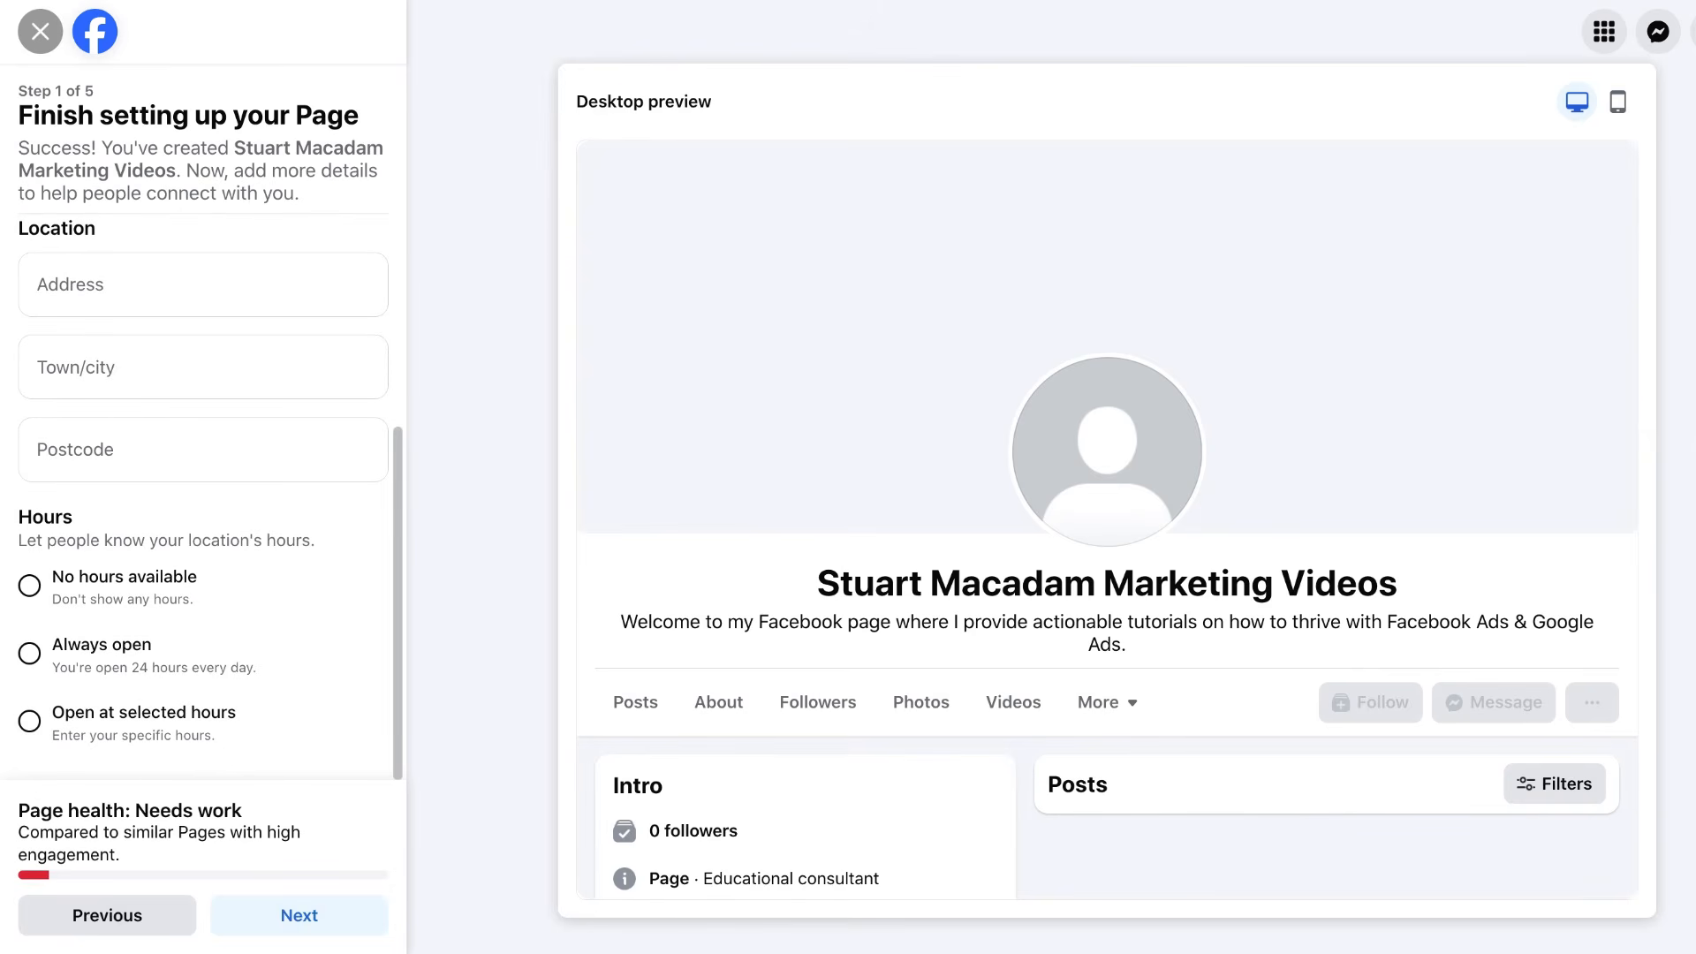
scroll(227, 522, "up", 4)
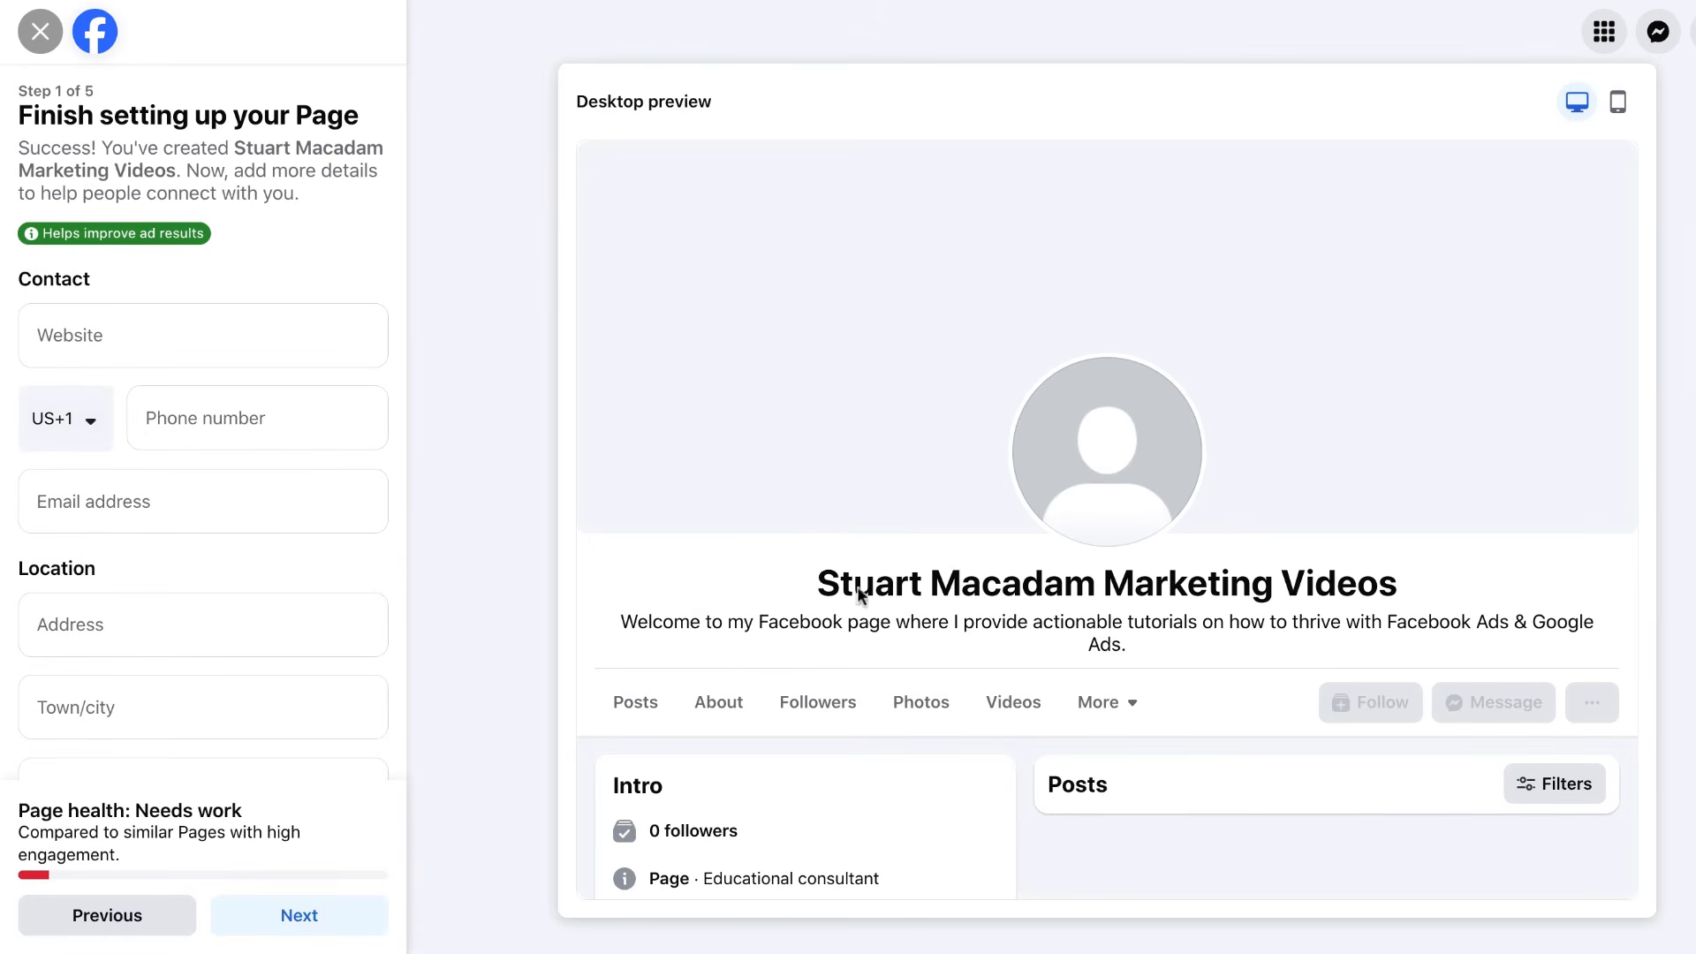
left_click(257, 307)
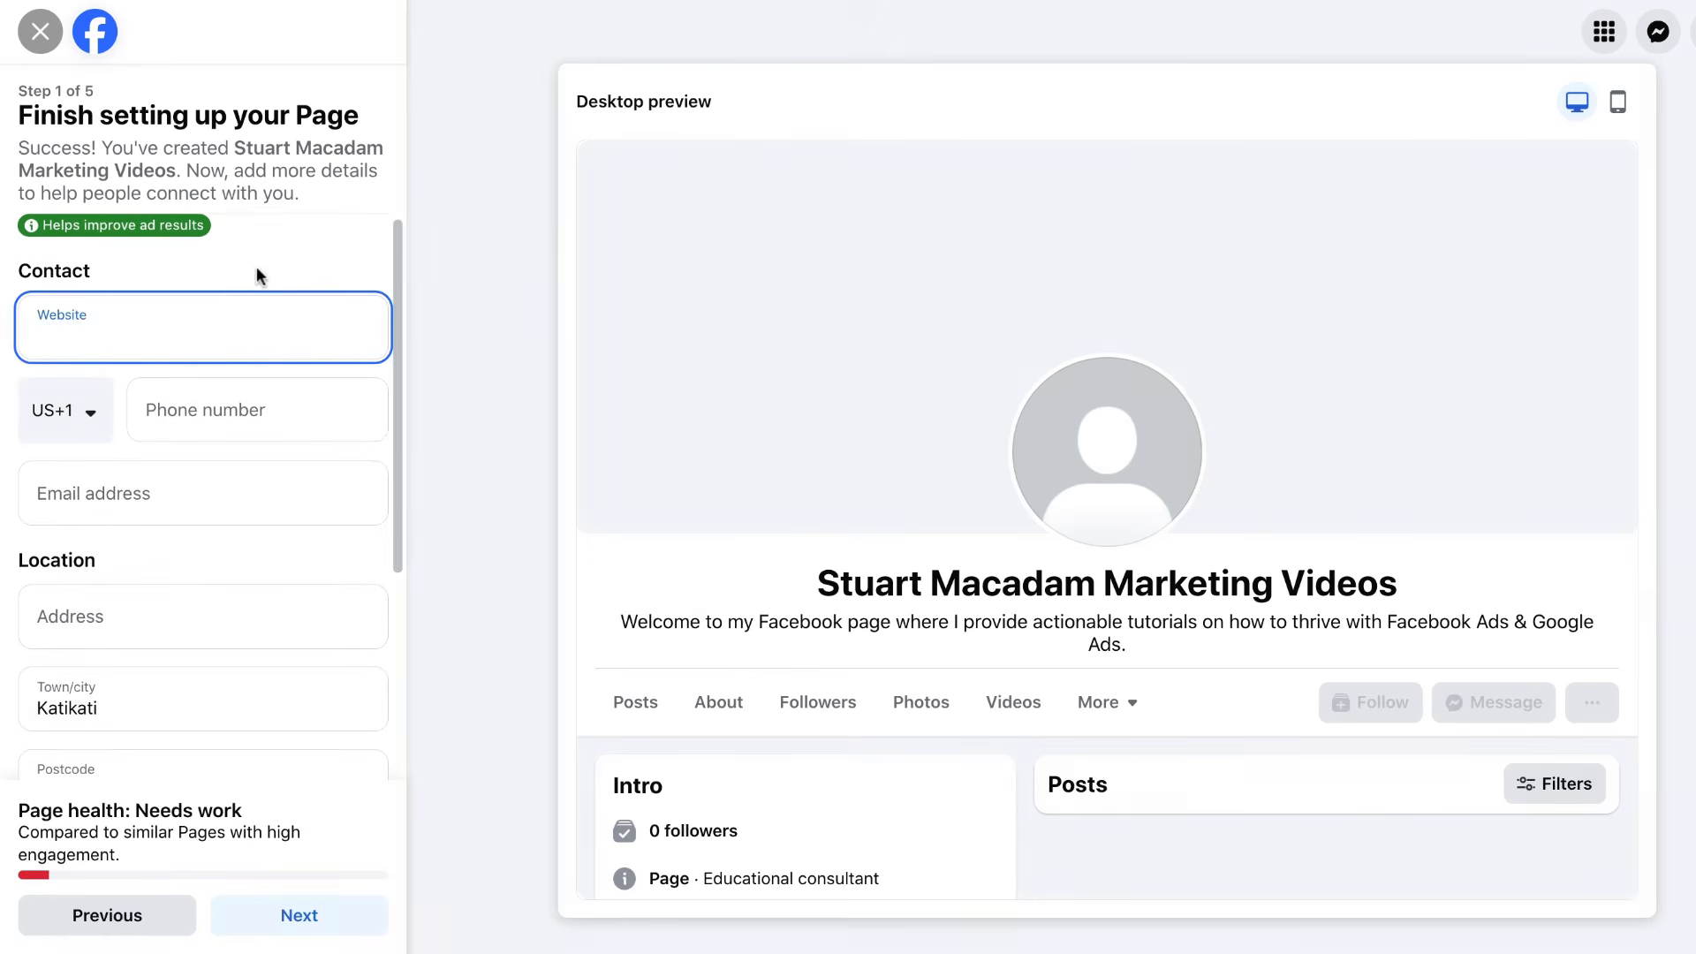
scroll(256, 267, "down", 4)
scroll(257, 267, "up", 4)
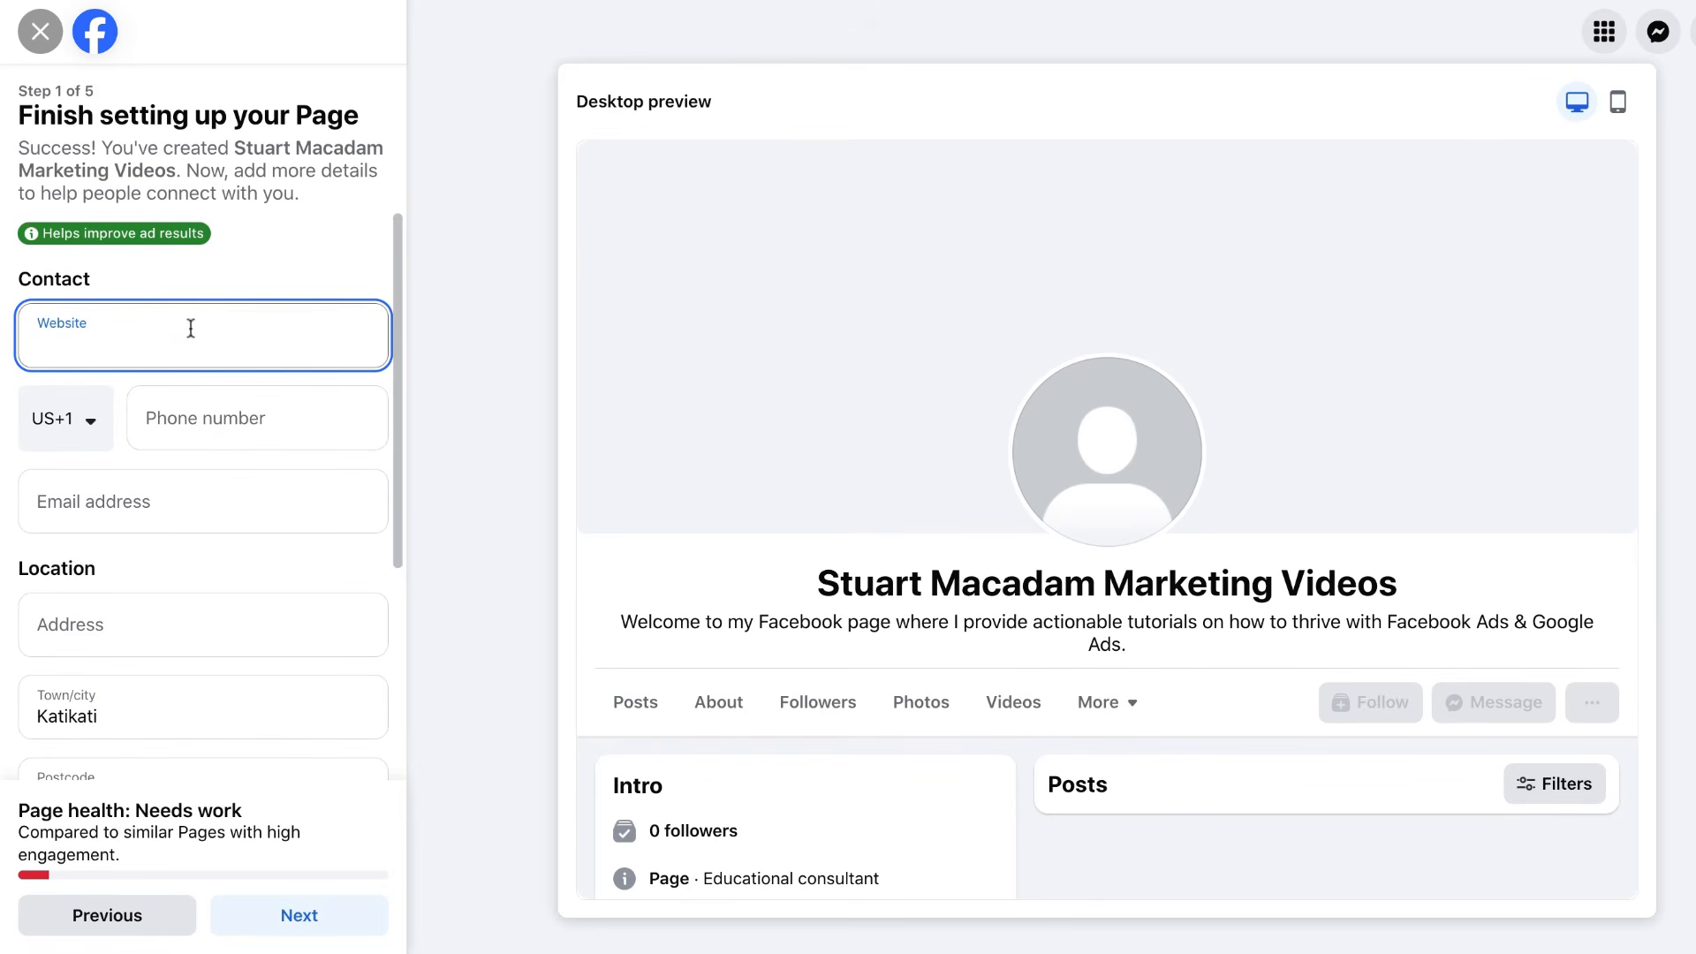
type("https://www.paidadvertisinghelp.com/blog")
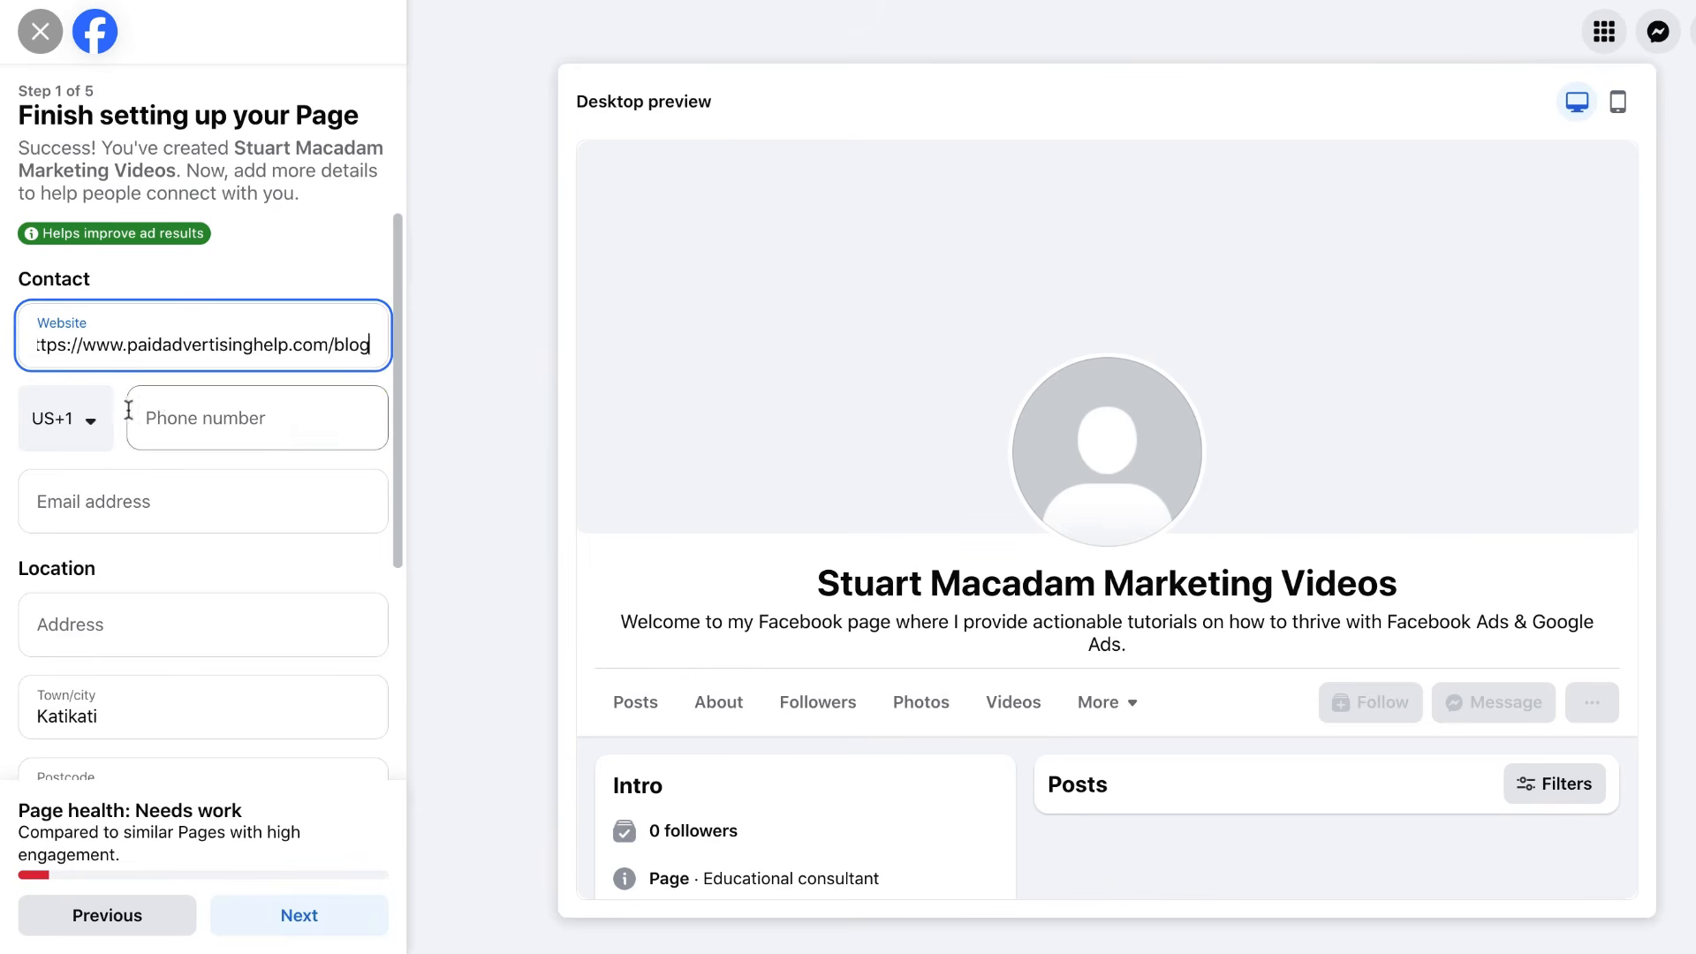
left_click(203, 432)
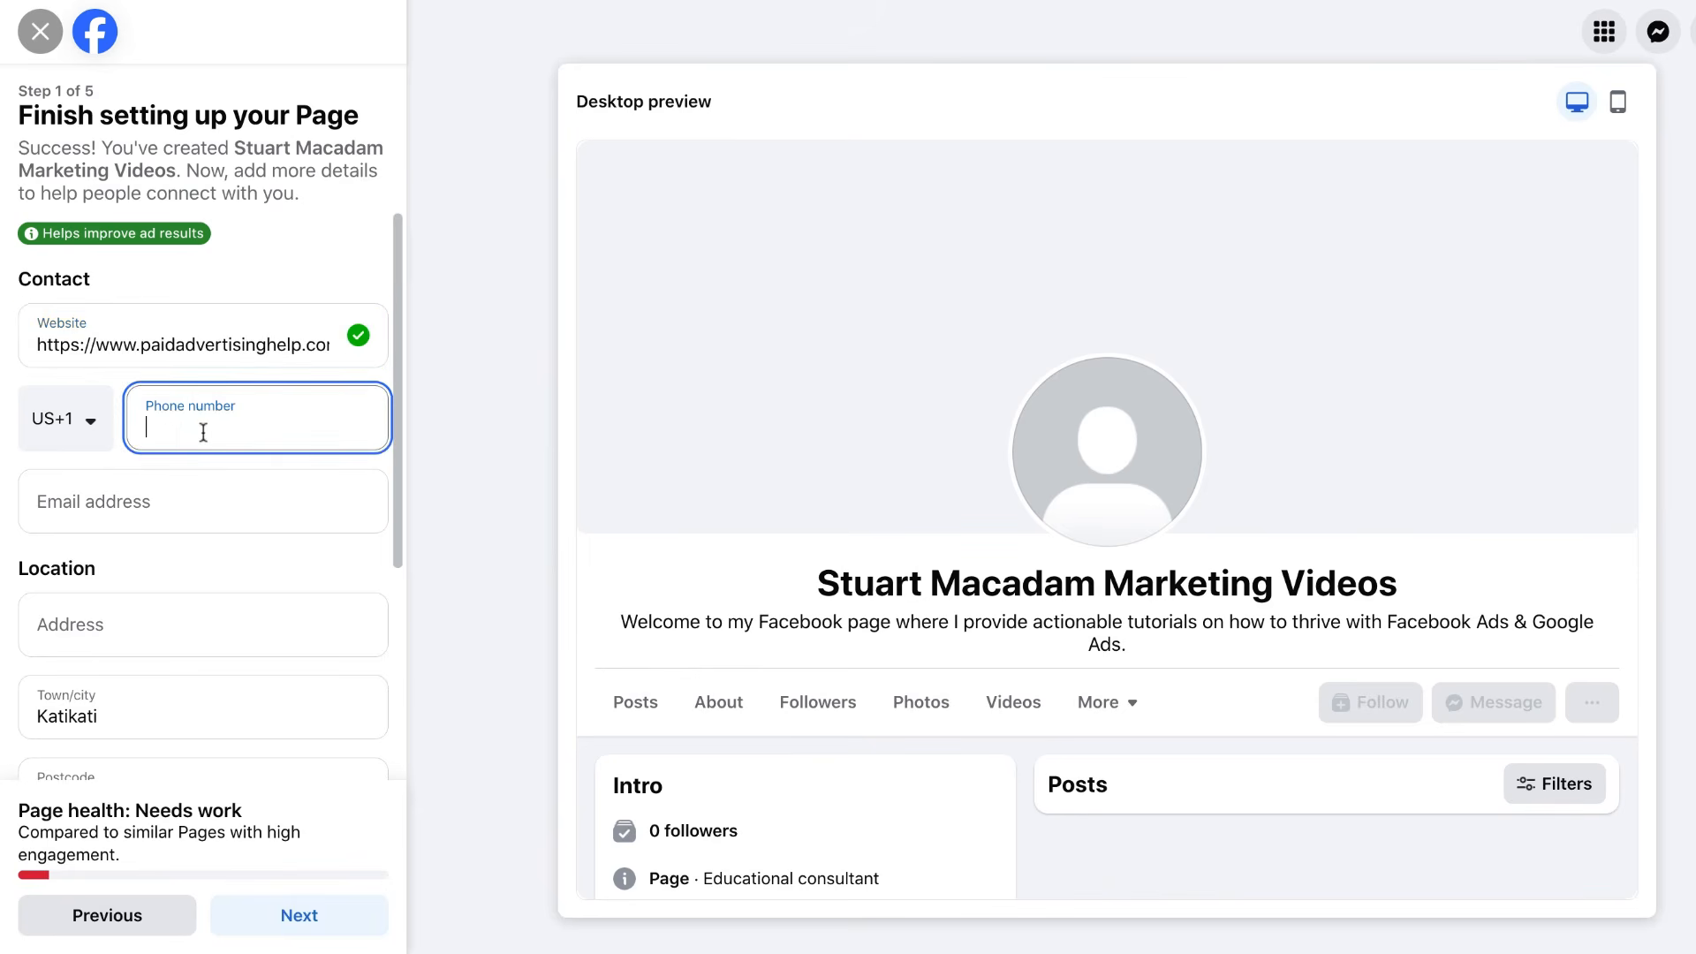
Change the phone country code to New Zealand (+64) by searching 'new'.
left_click(77, 437)
scroll(124, 671, "down", 5)
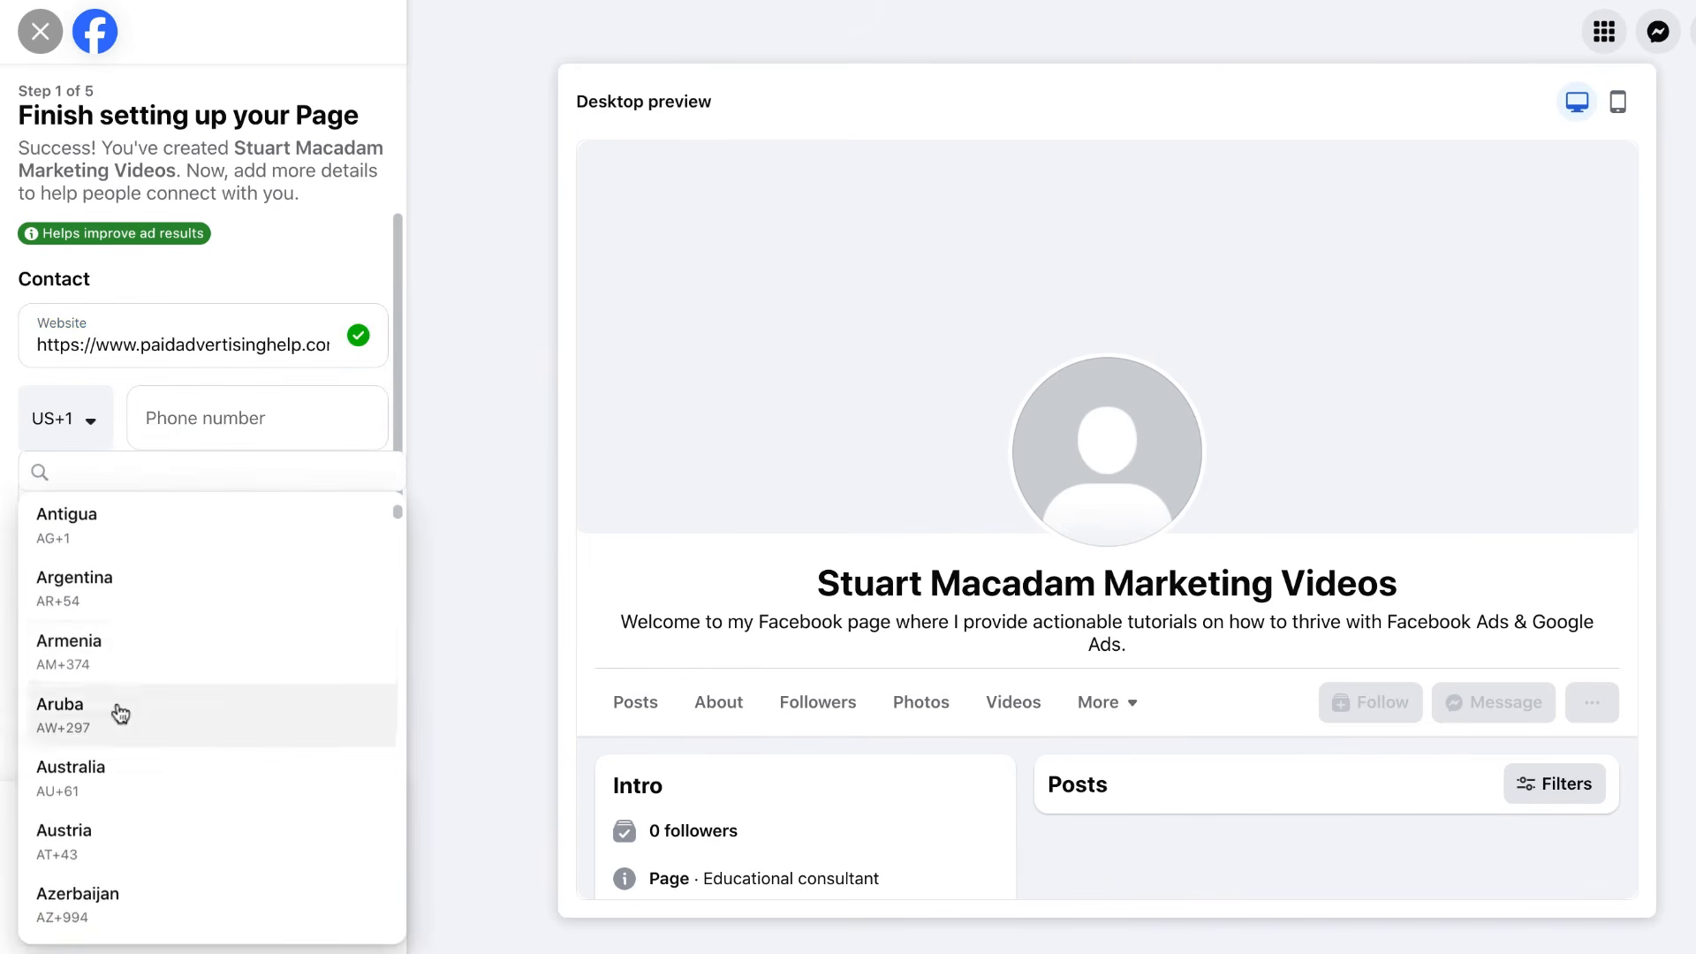
scroll(131, 654, "down", 15)
scroll(128, 624, "down", 3)
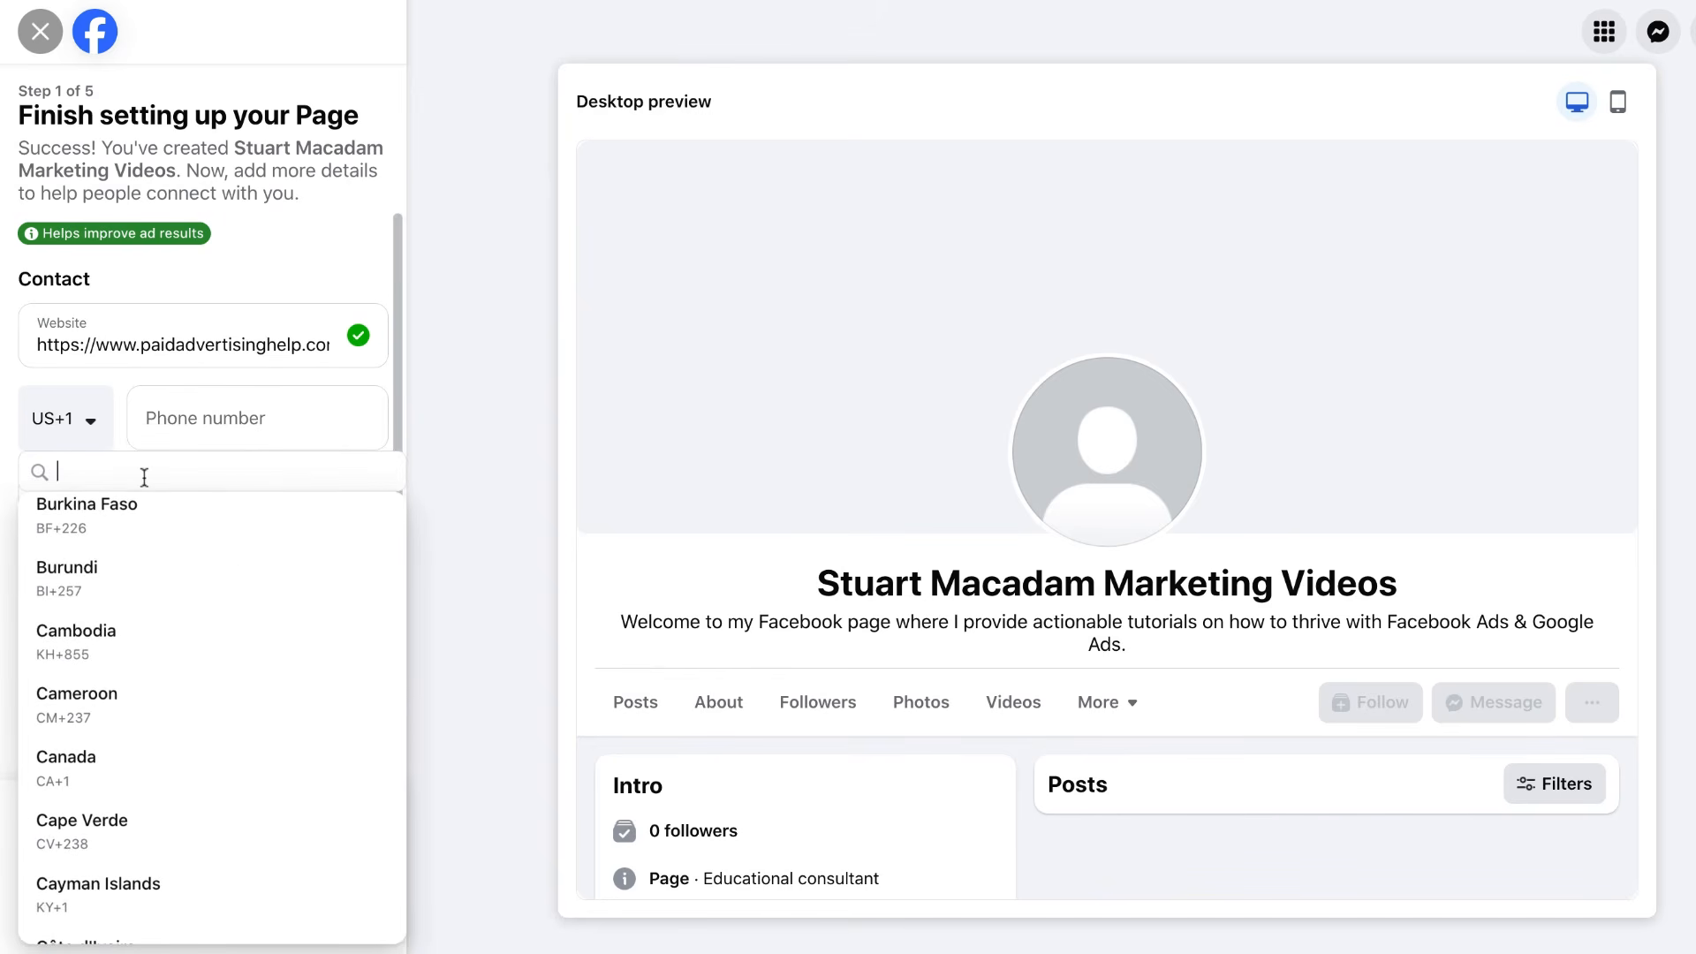
scroll(159, 618, "down", 1)
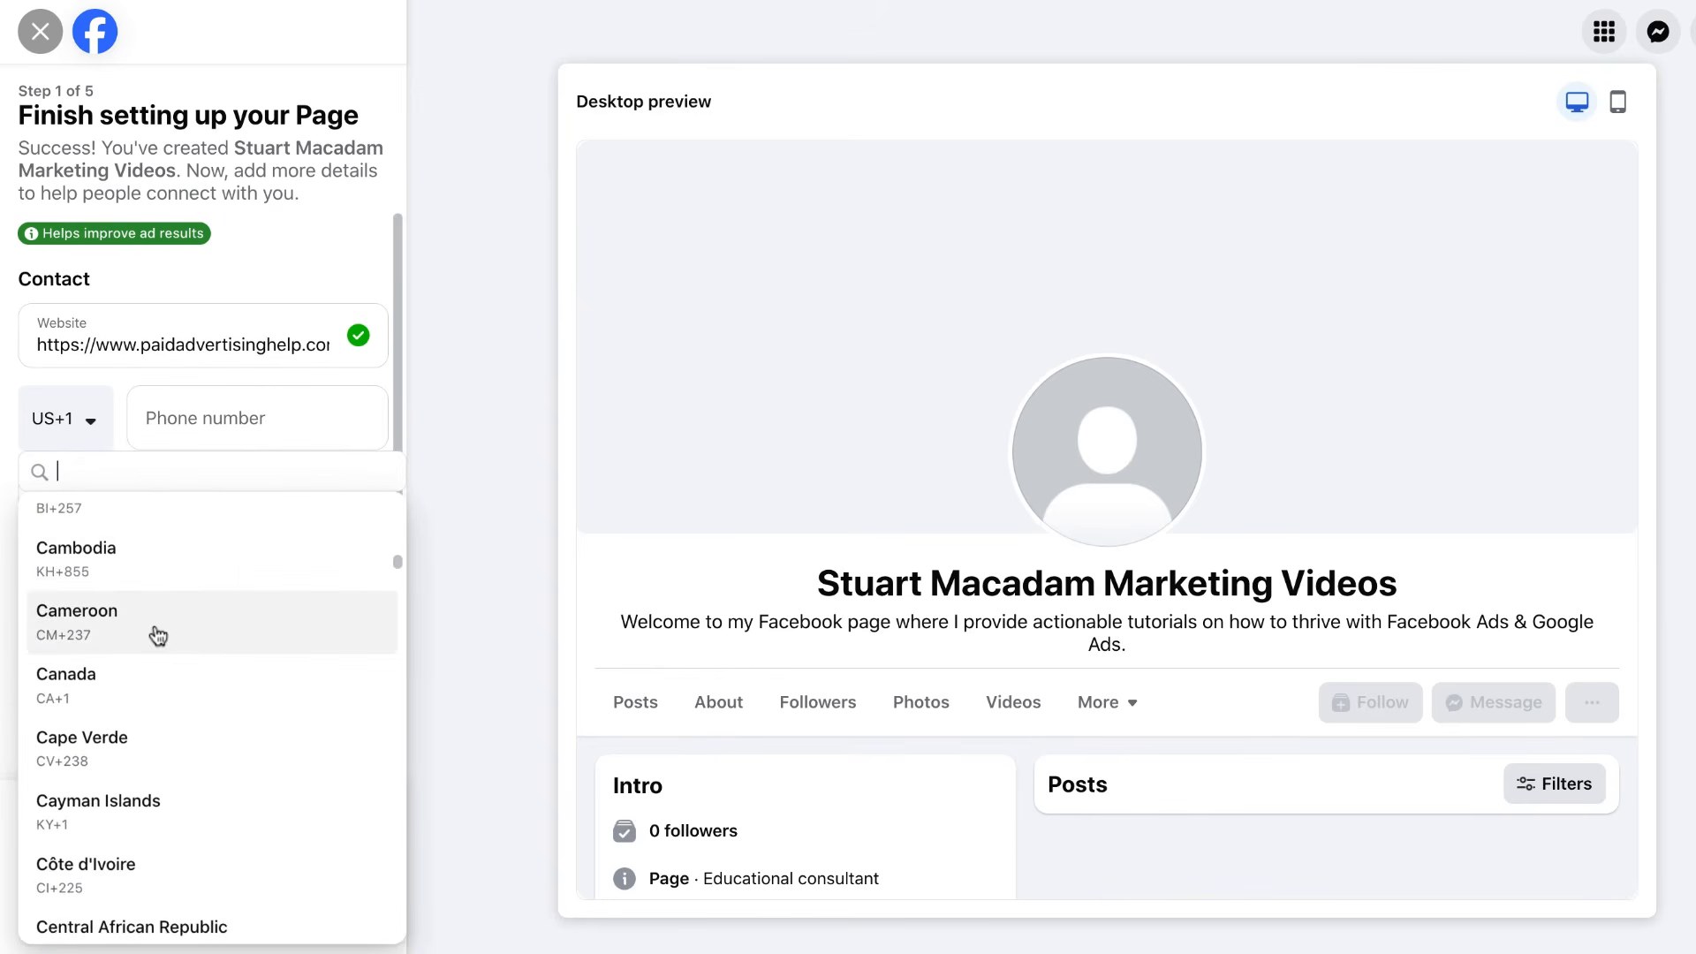
scroll(158, 636, "up", 2)
type("new")
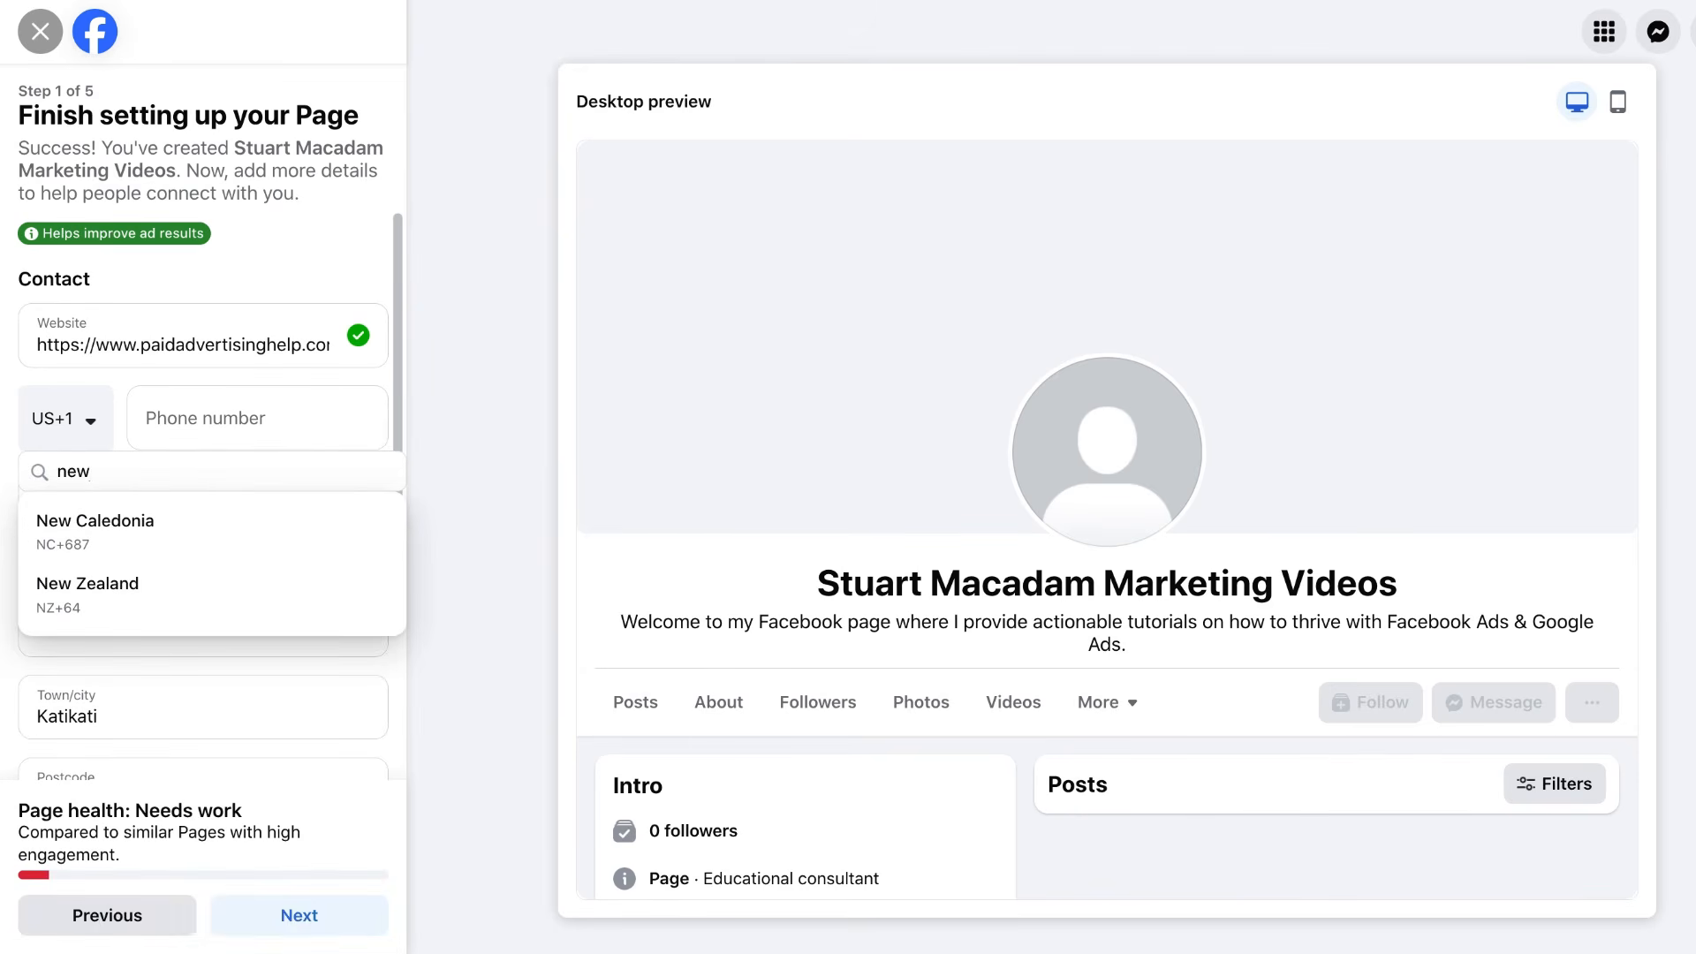
left_click(198, 609)
Enter the Page's contact phone number.
left_click(225, 433)
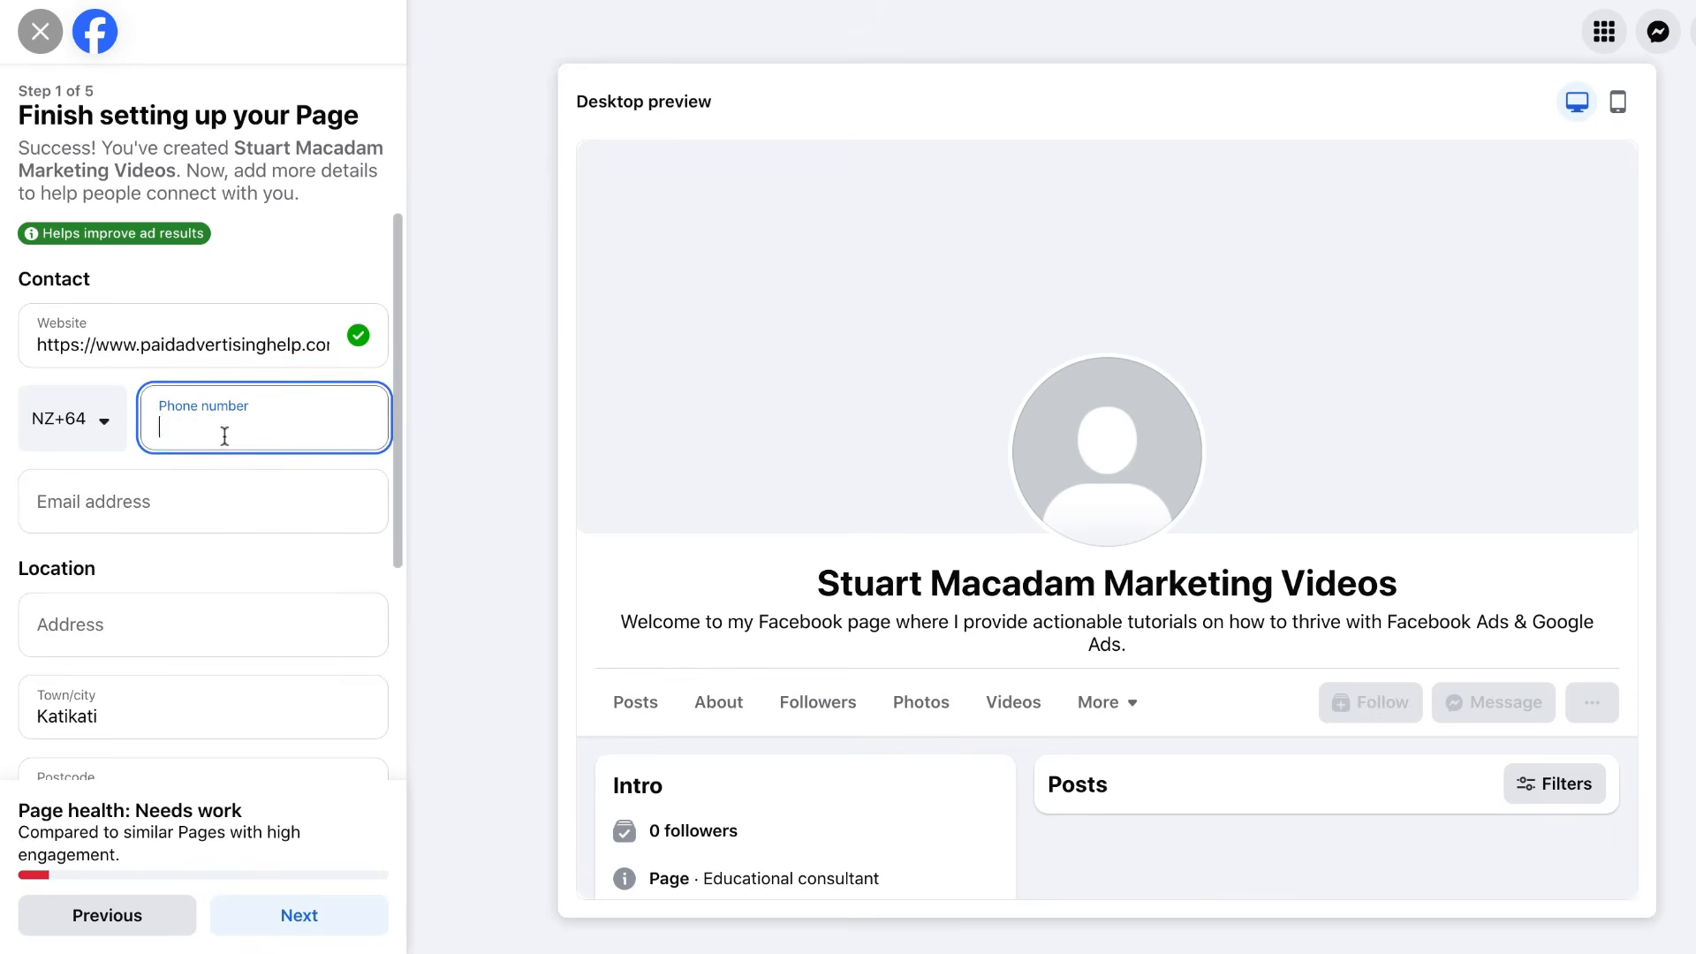
left_click(152, 504)
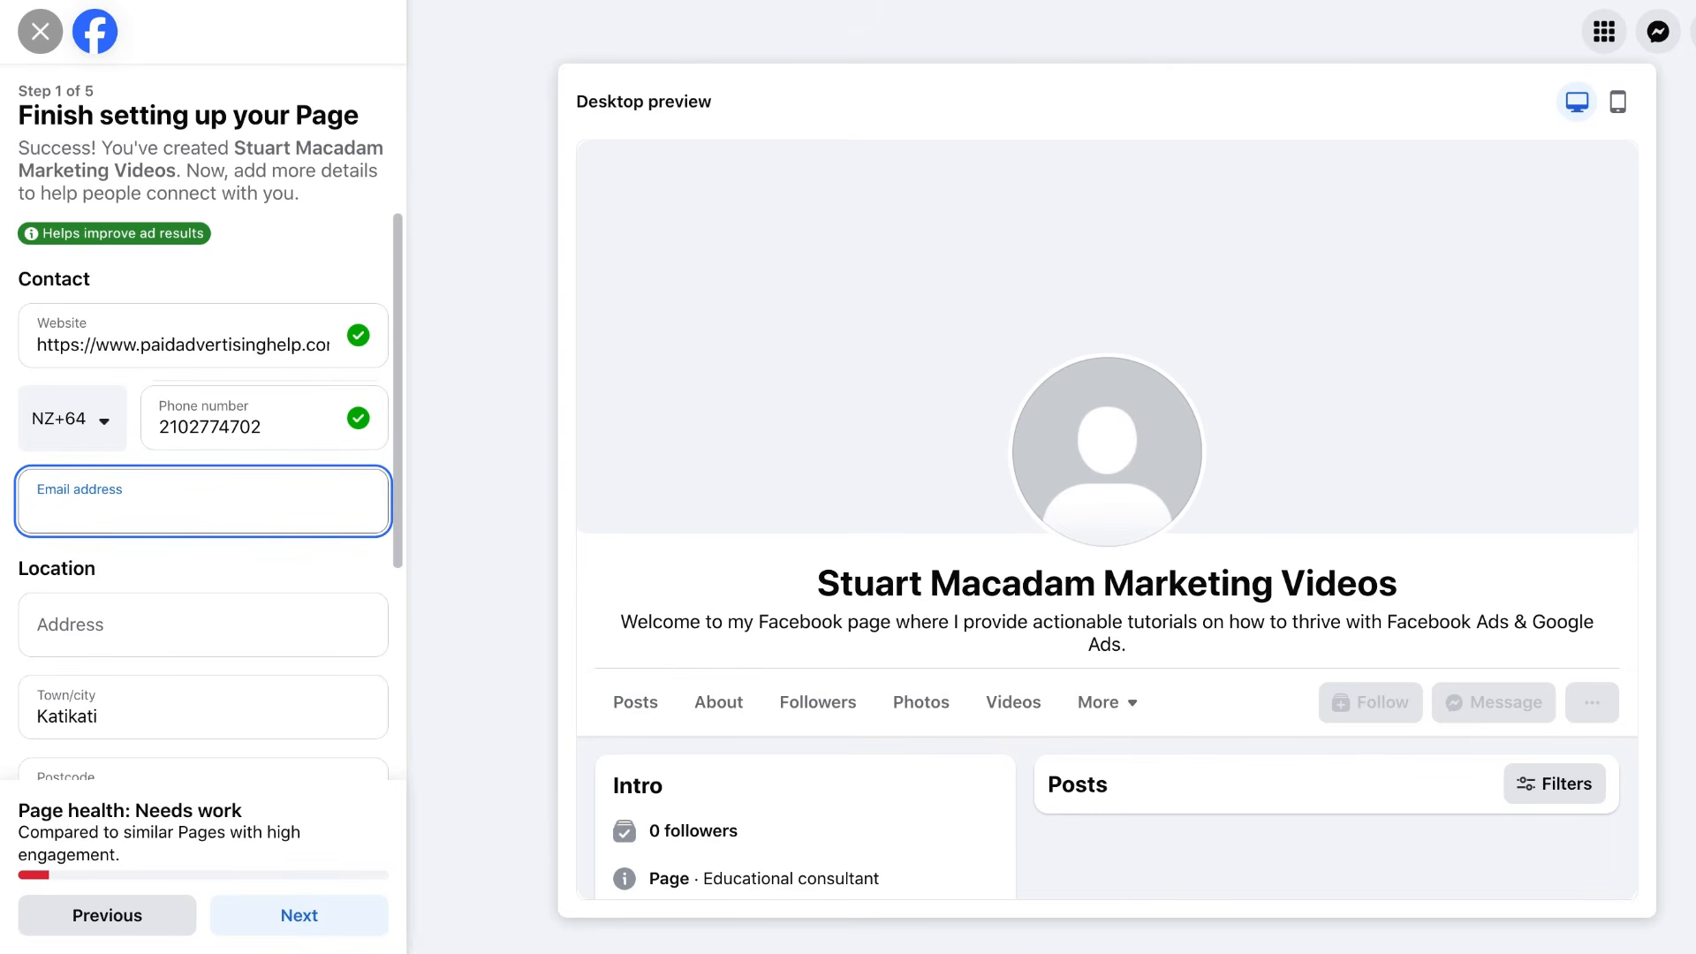
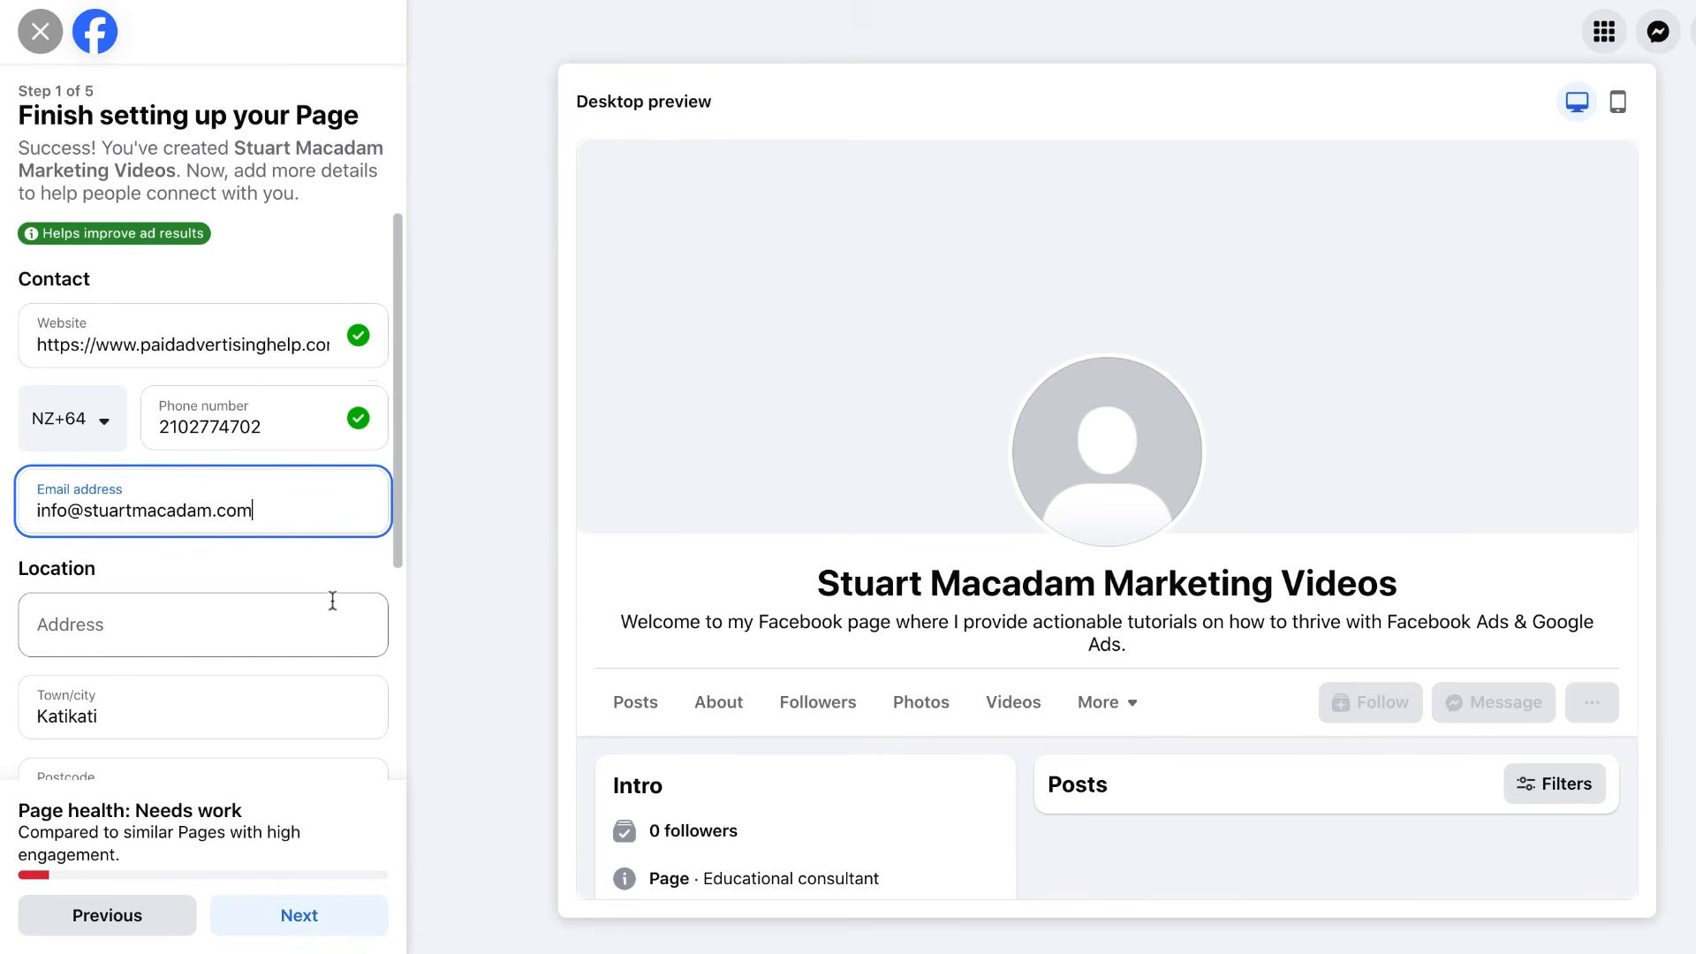
Enter the Page's contact e-mail address.
scroll(329, 587, "down", 2)
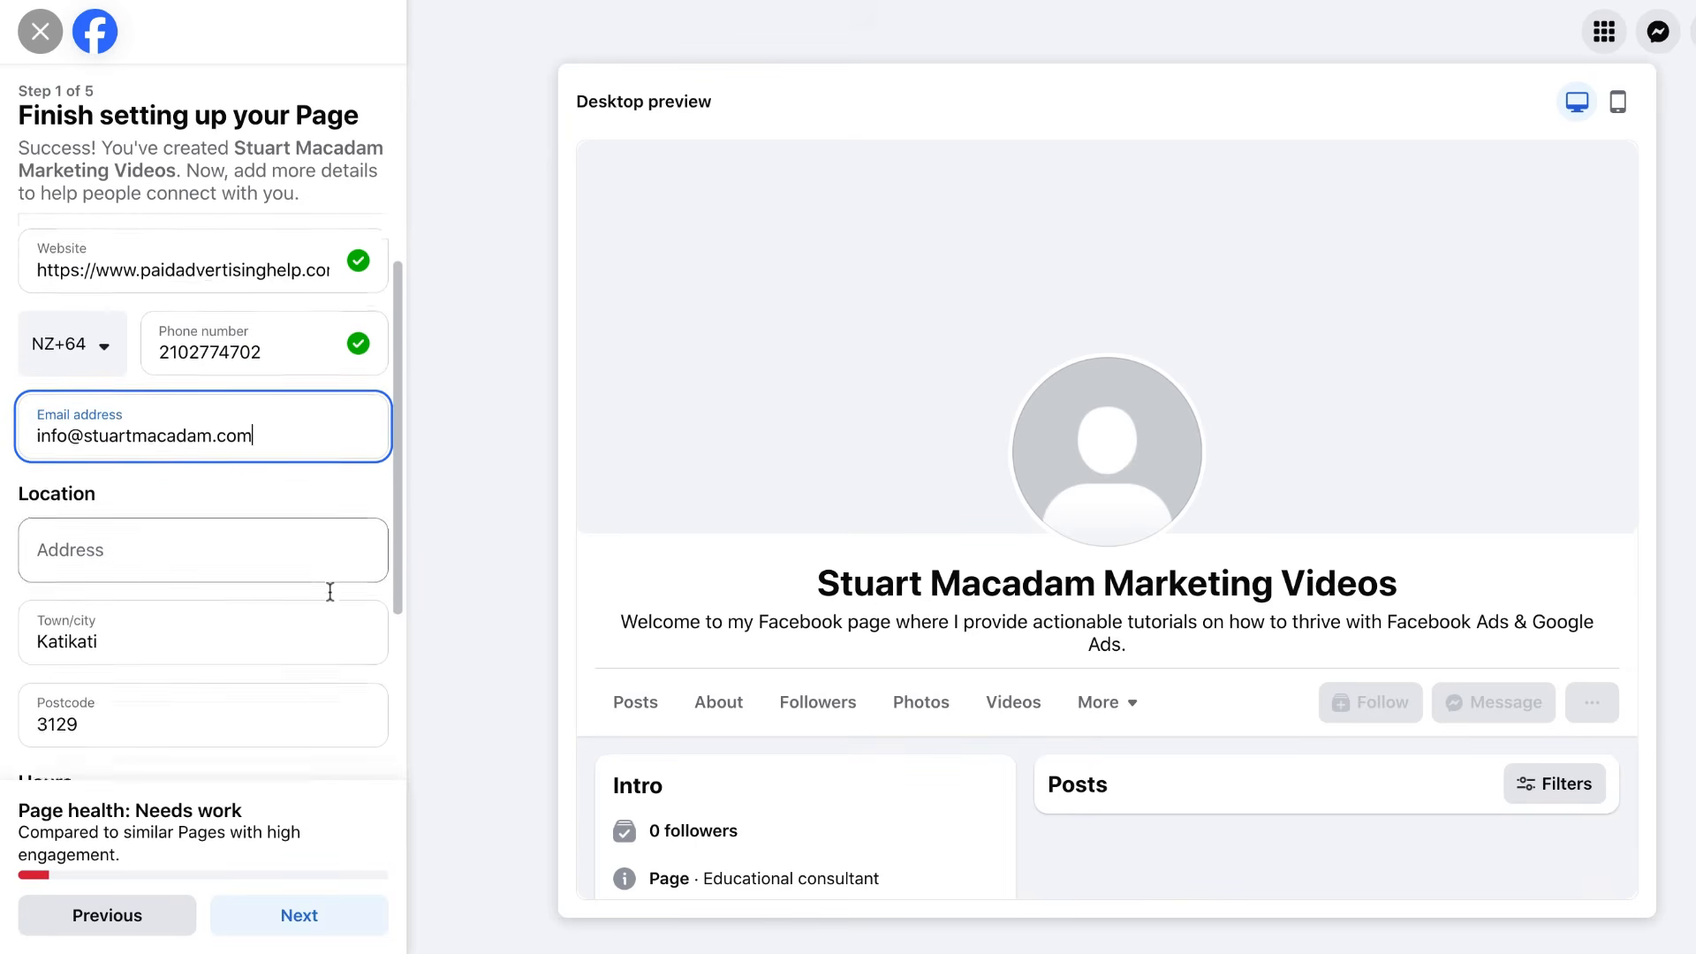
left_click(164, 517)
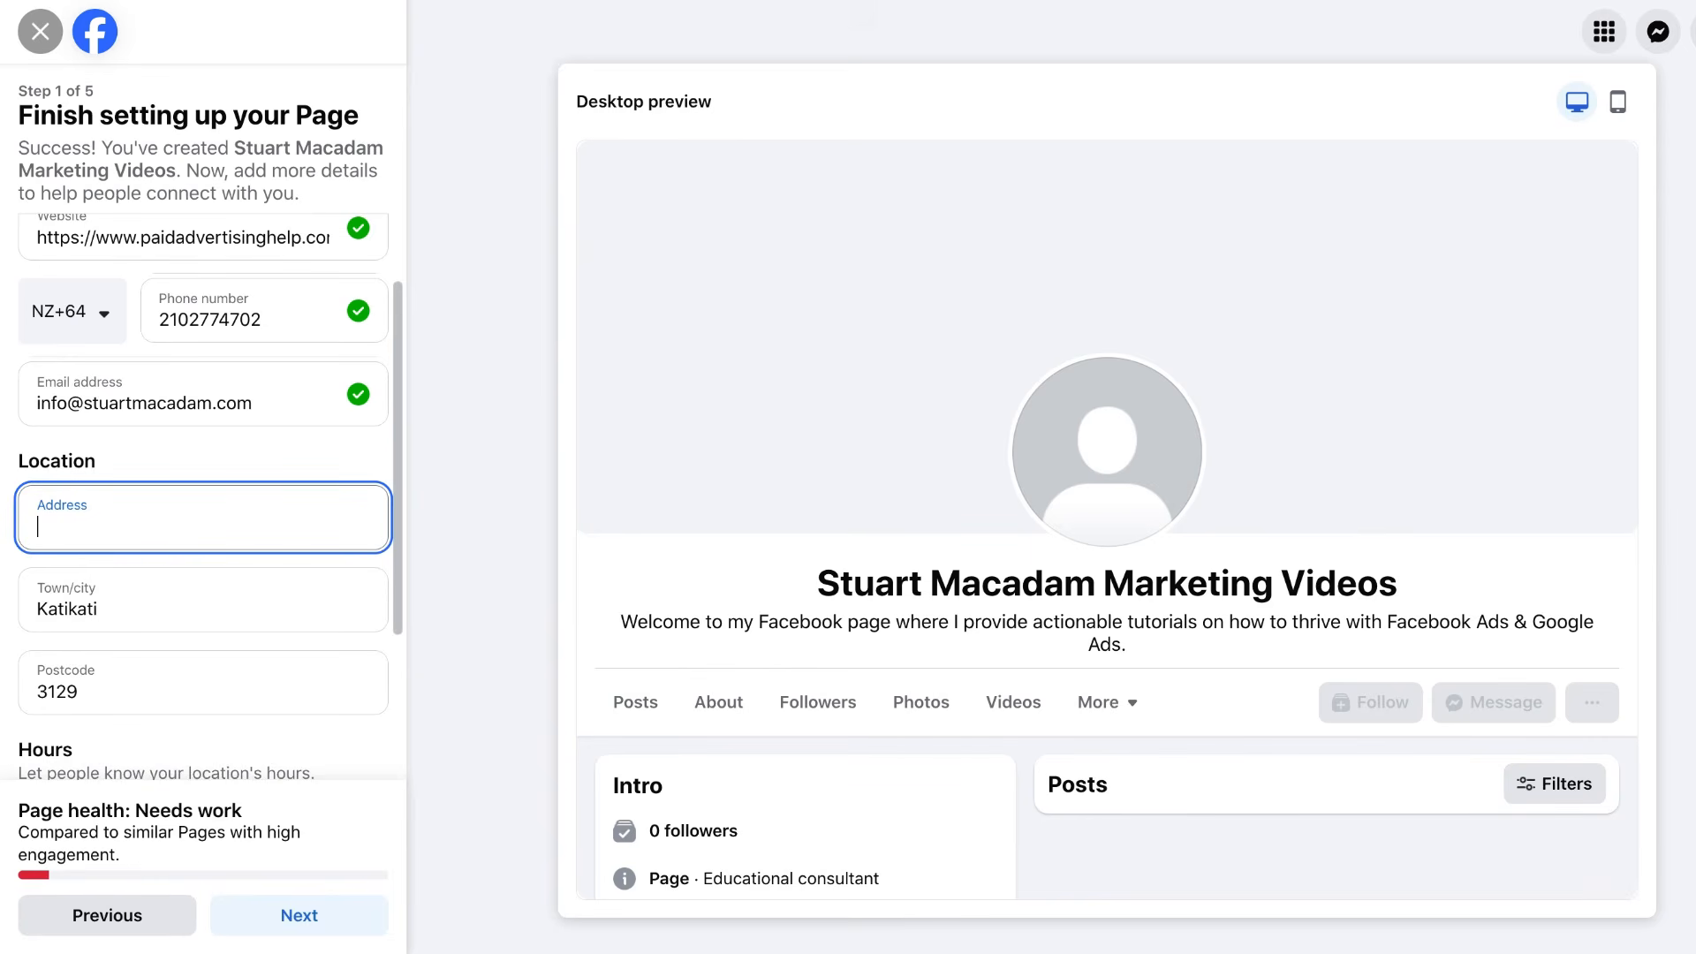
Type a street address, then delete it to leave the field blank.
left_click_drag(200, 528, 22, 526)
key("BackSpace")
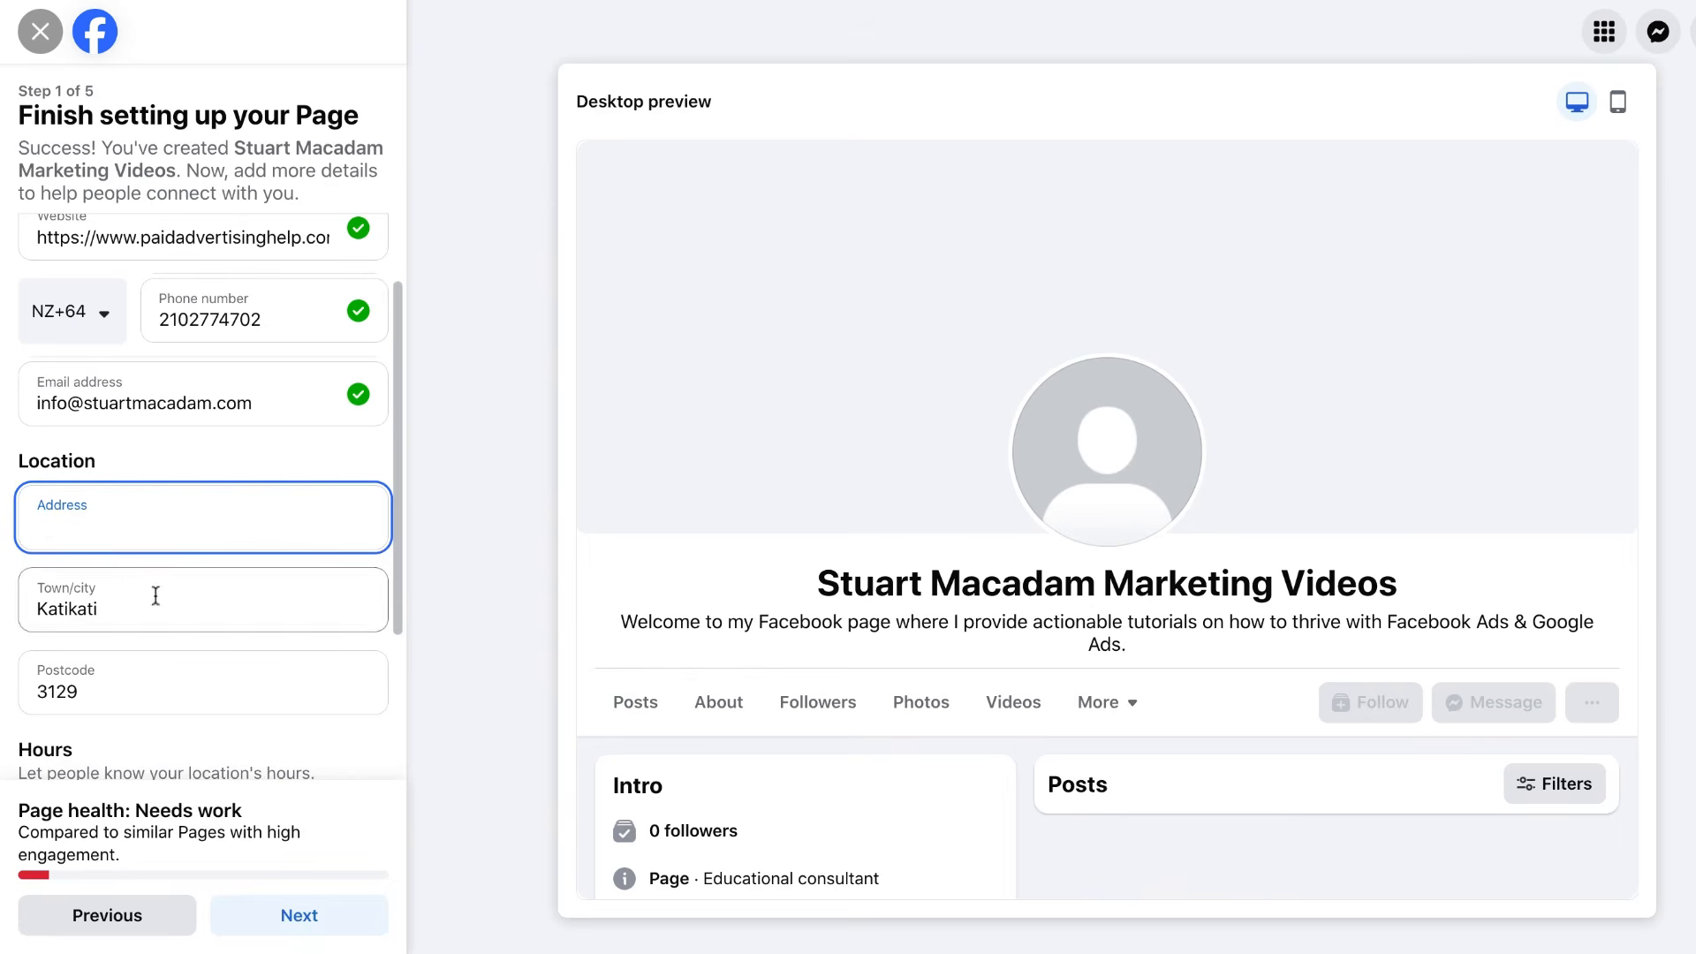
Switch the opening hours from Always open to Open at selected hours.
scroll(118, 655, "down", 2)
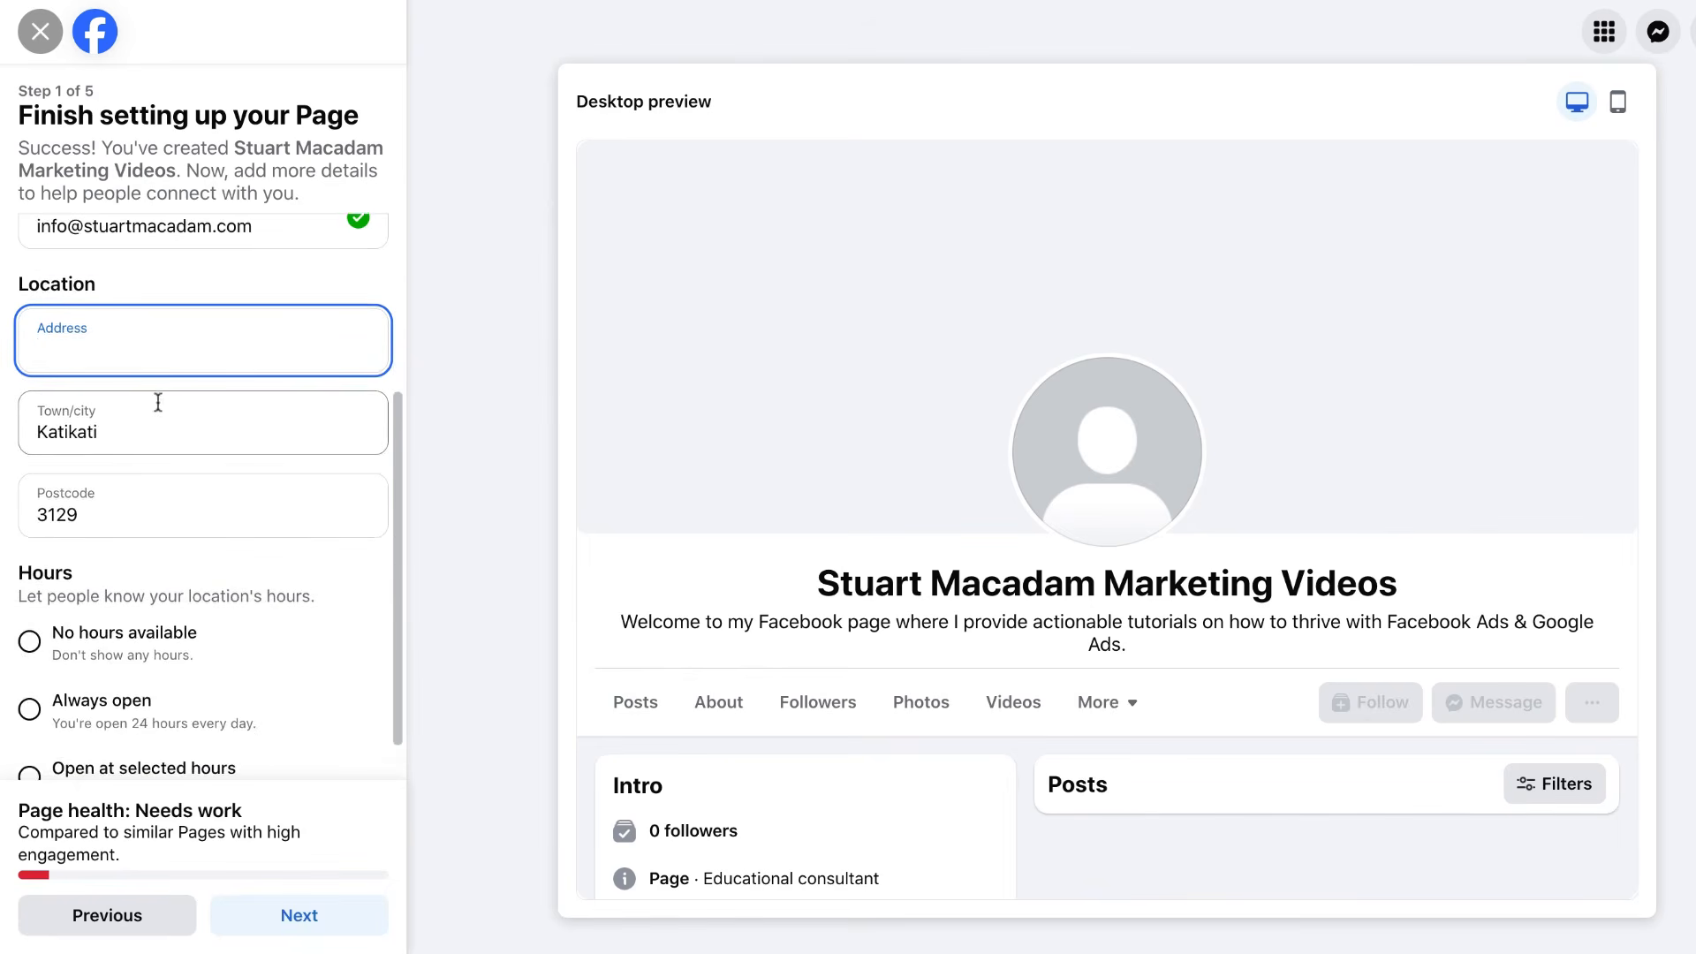
scroll(216, 464, "down", 1)
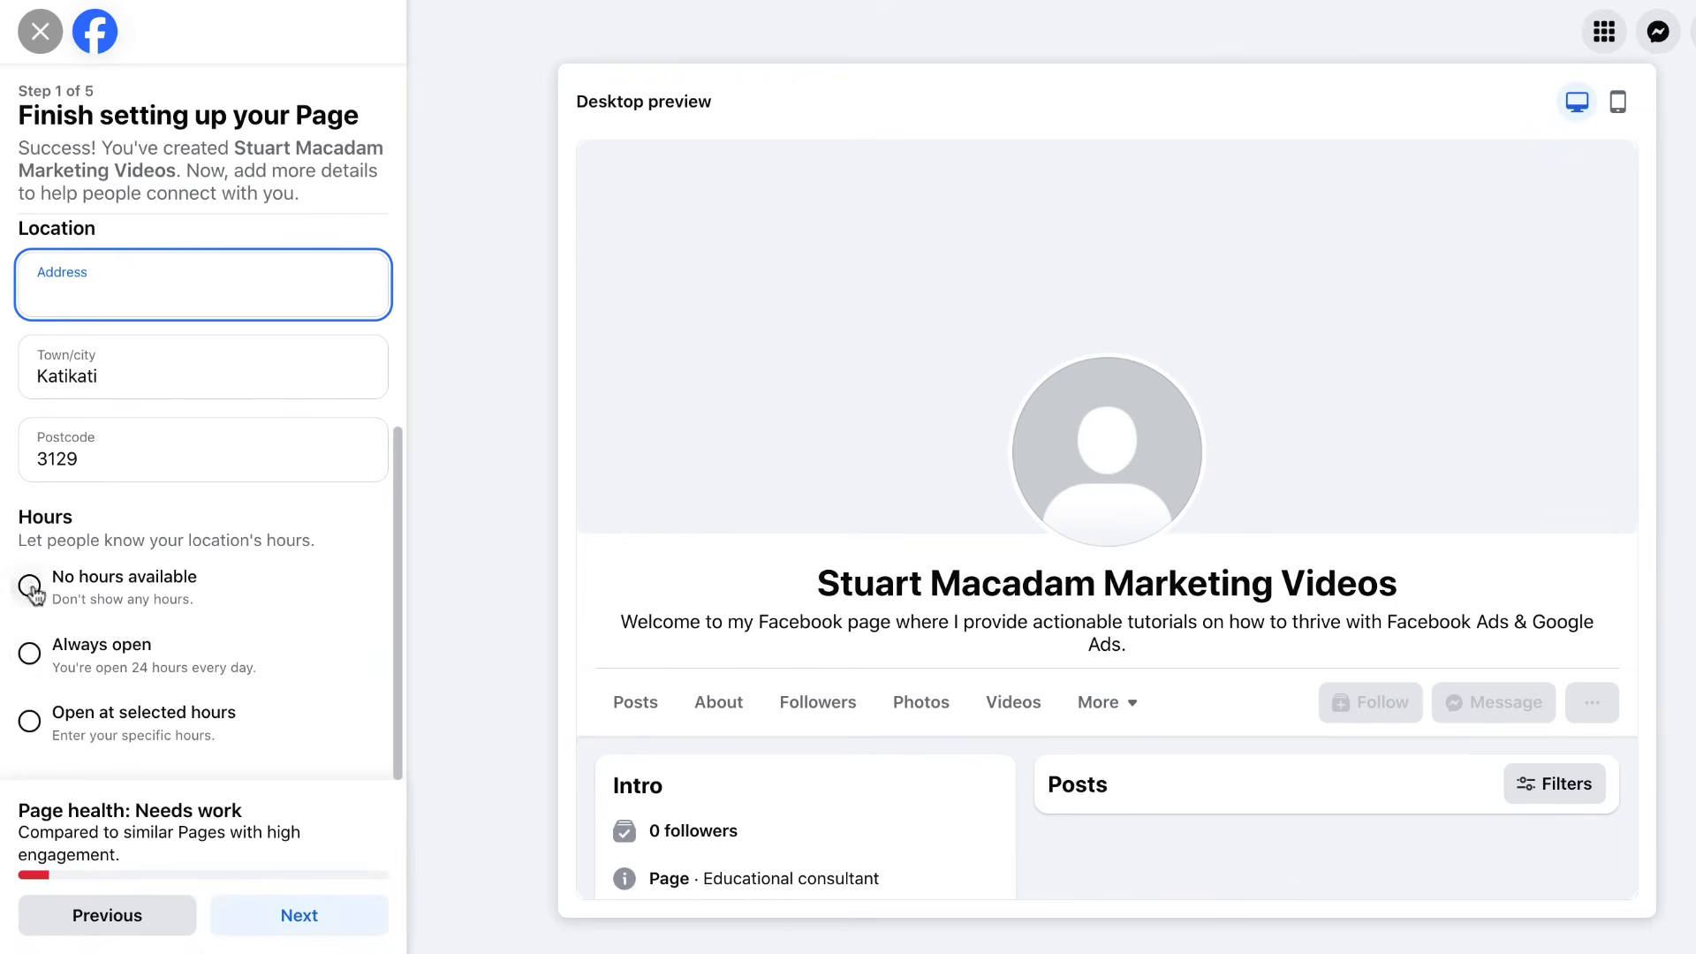
left_click(30, 654)
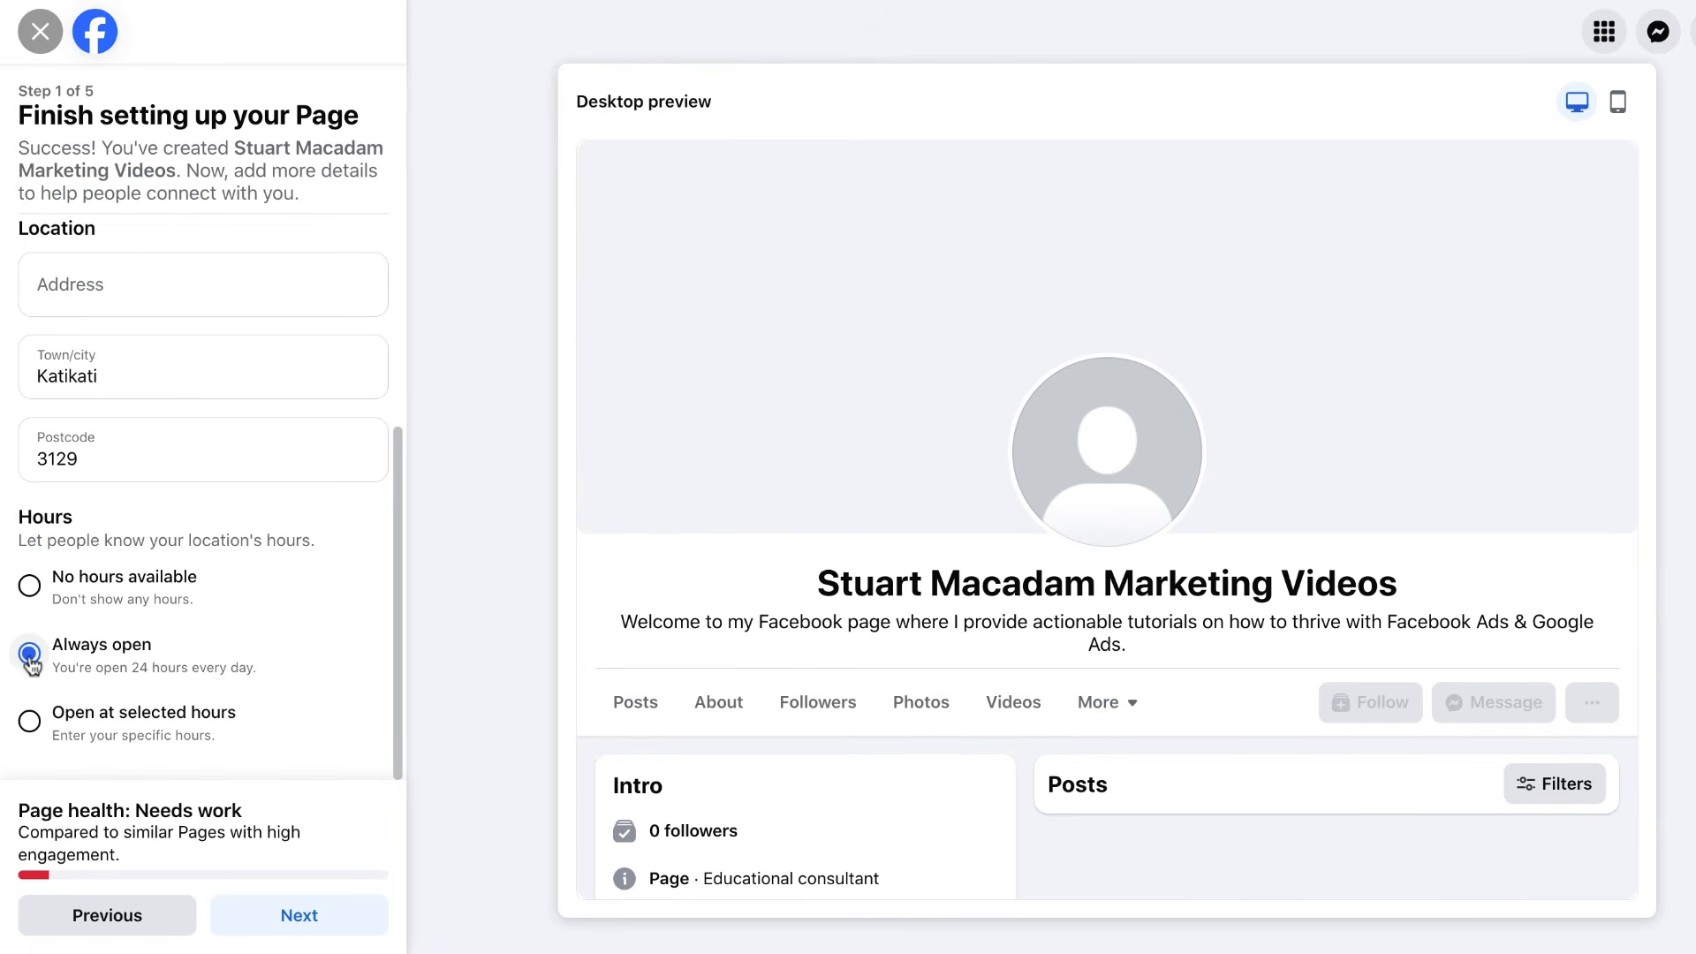
left_click(29, 721)
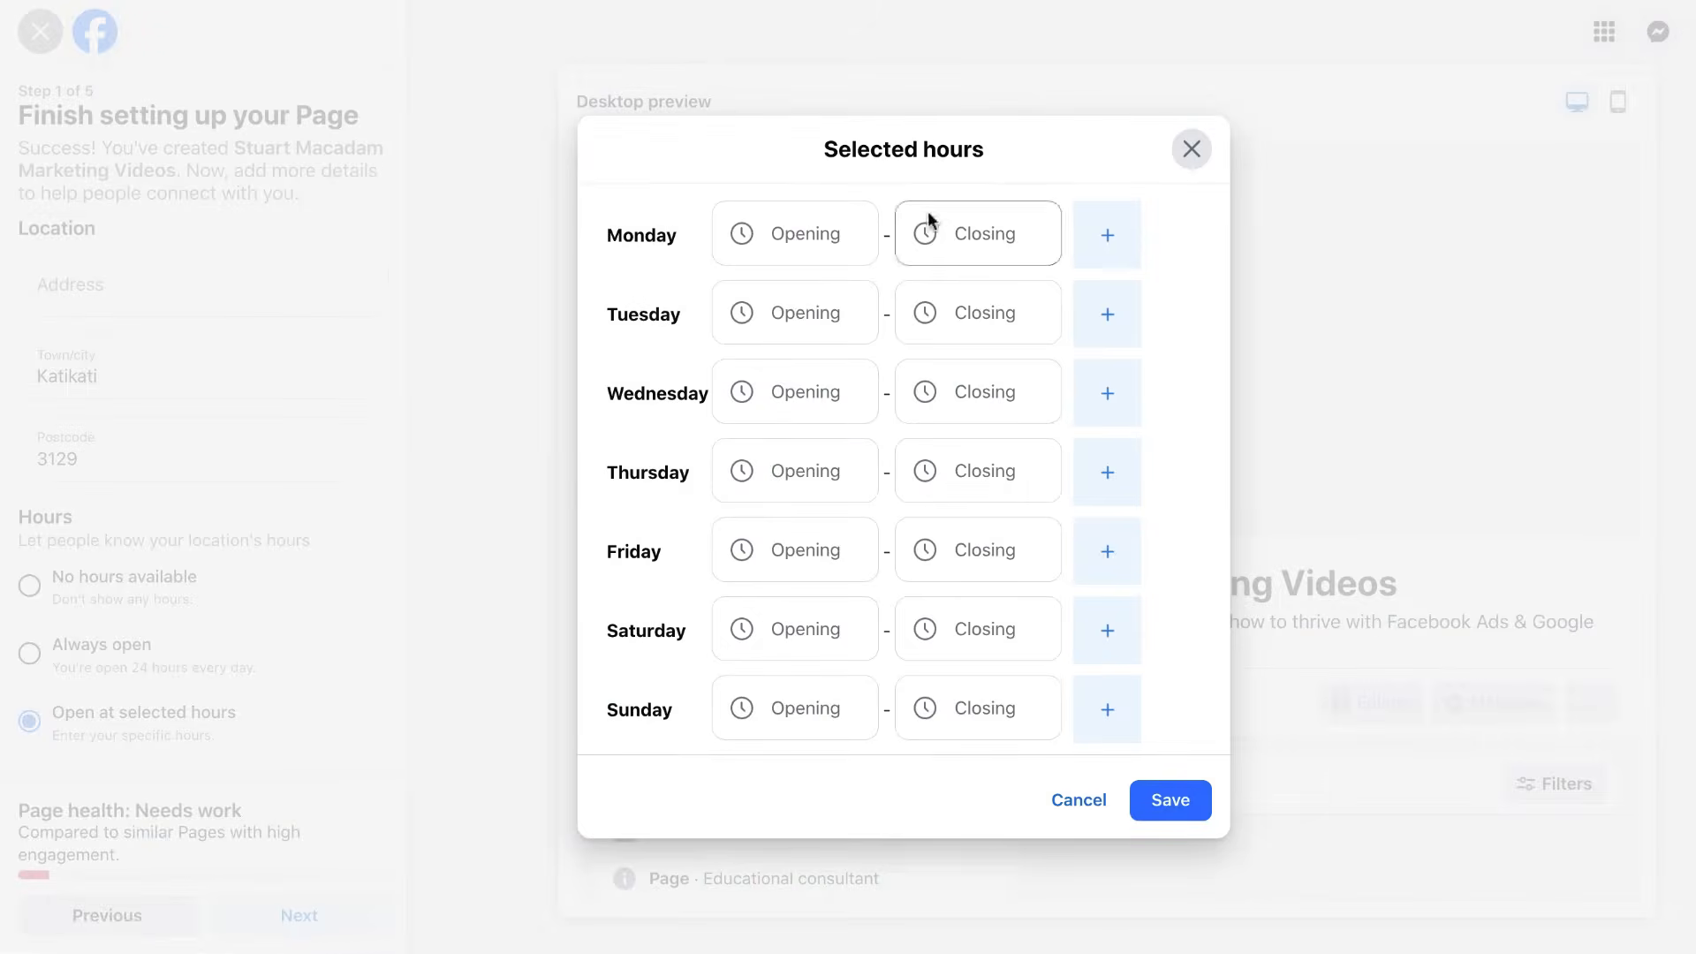
Set Monday's opening time to 09:00.
left_click(837, 233)
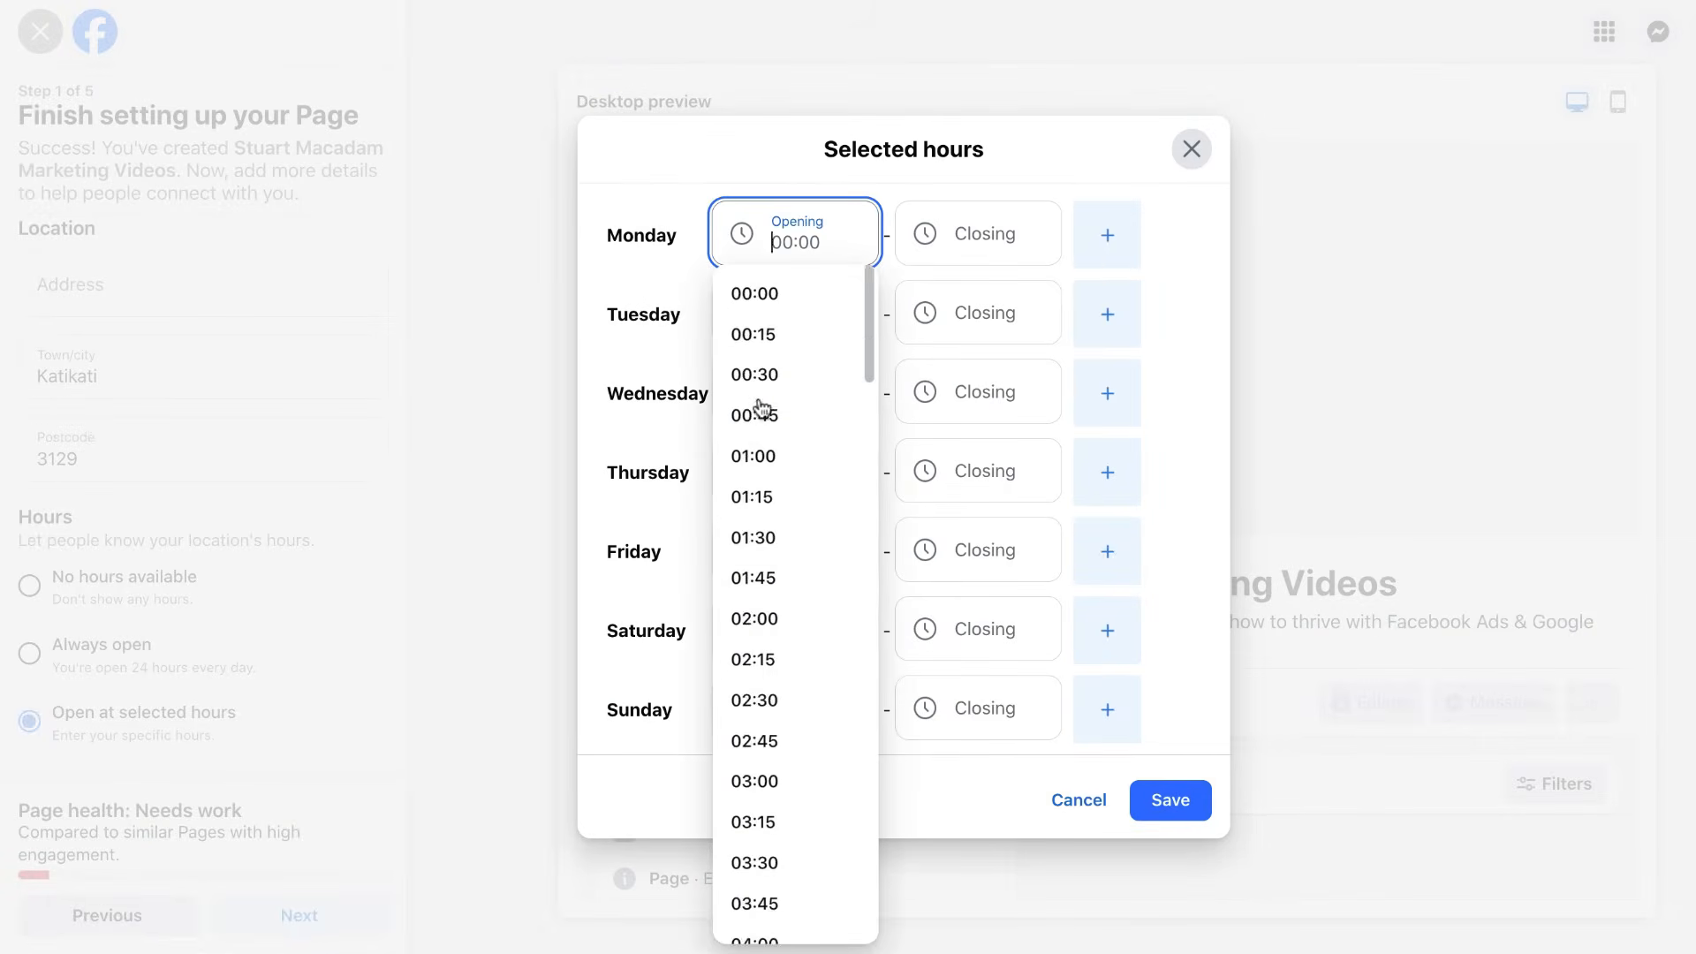
scroll(758, 404, "down", 10)
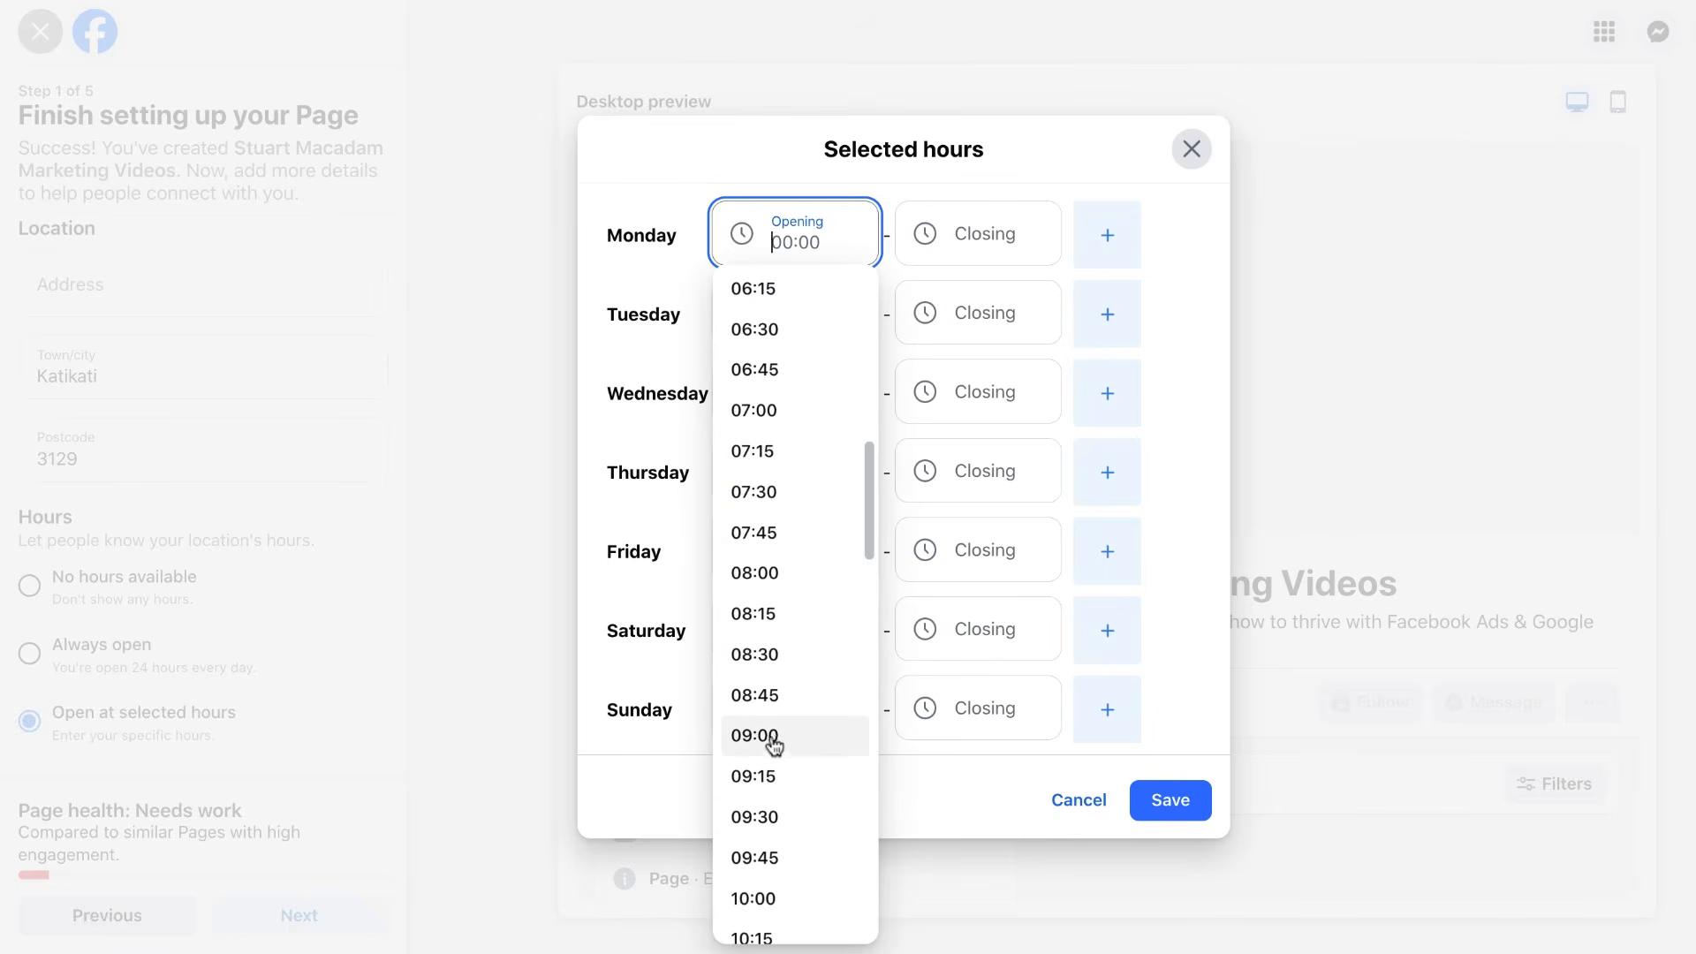
scroll(773, 670, "up", 2)
scroll(773, 669, "up", 1)
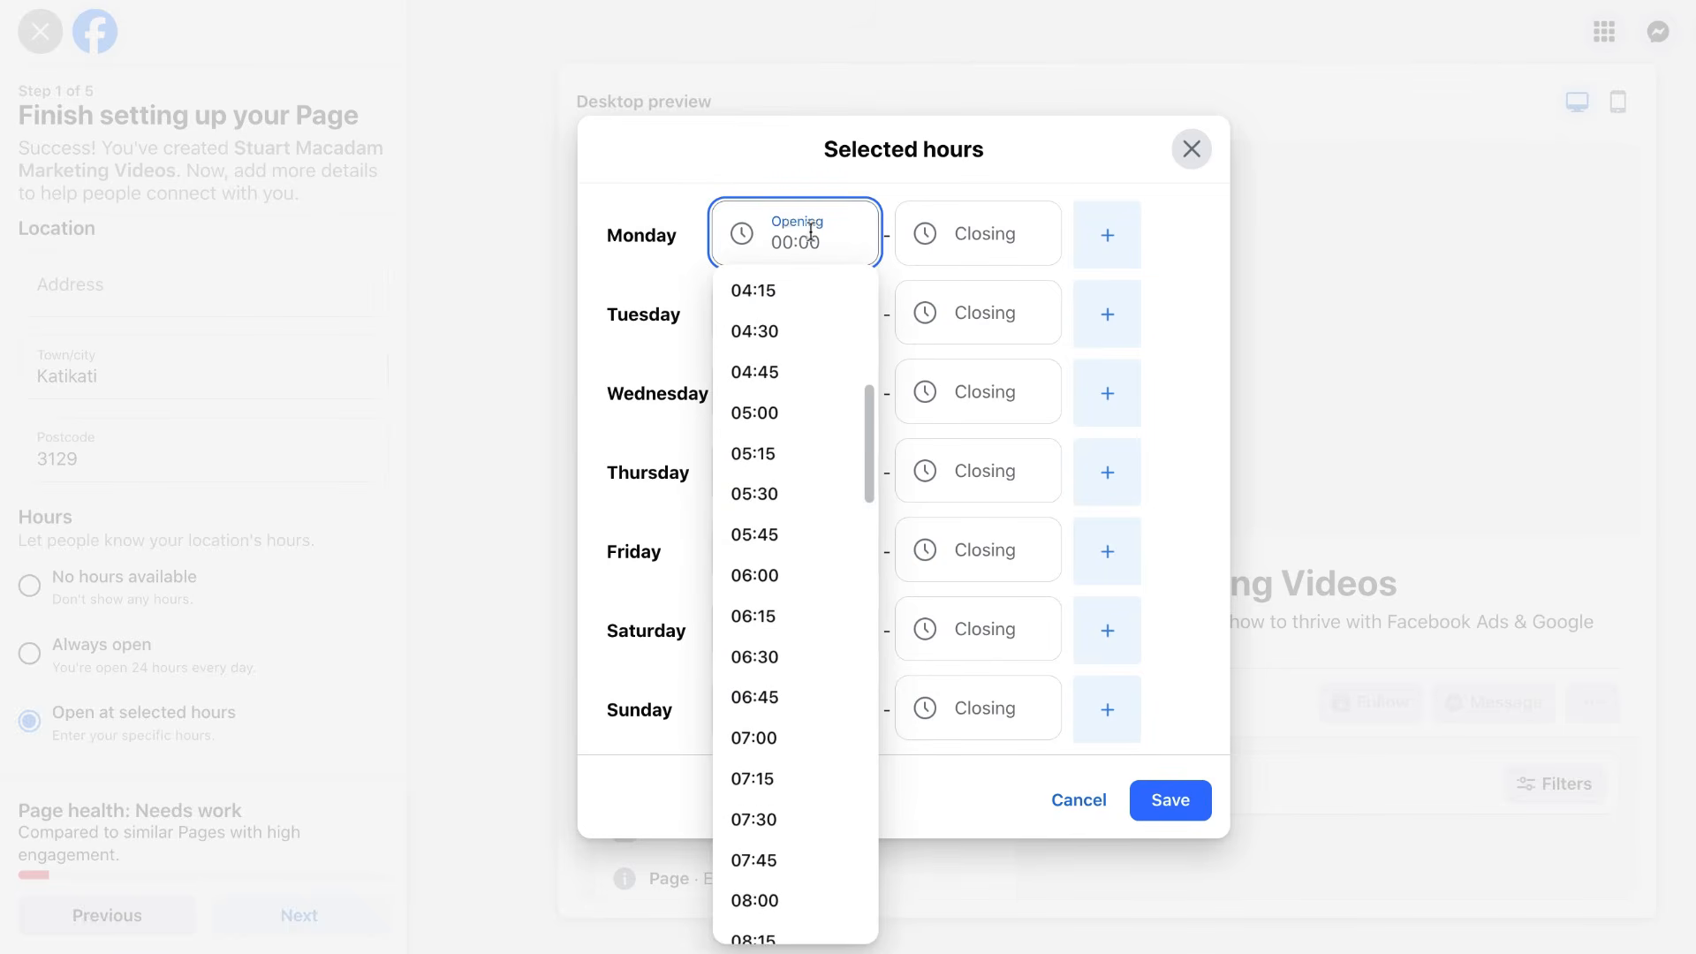
left_click(778, 179)
left_click(779, 240)
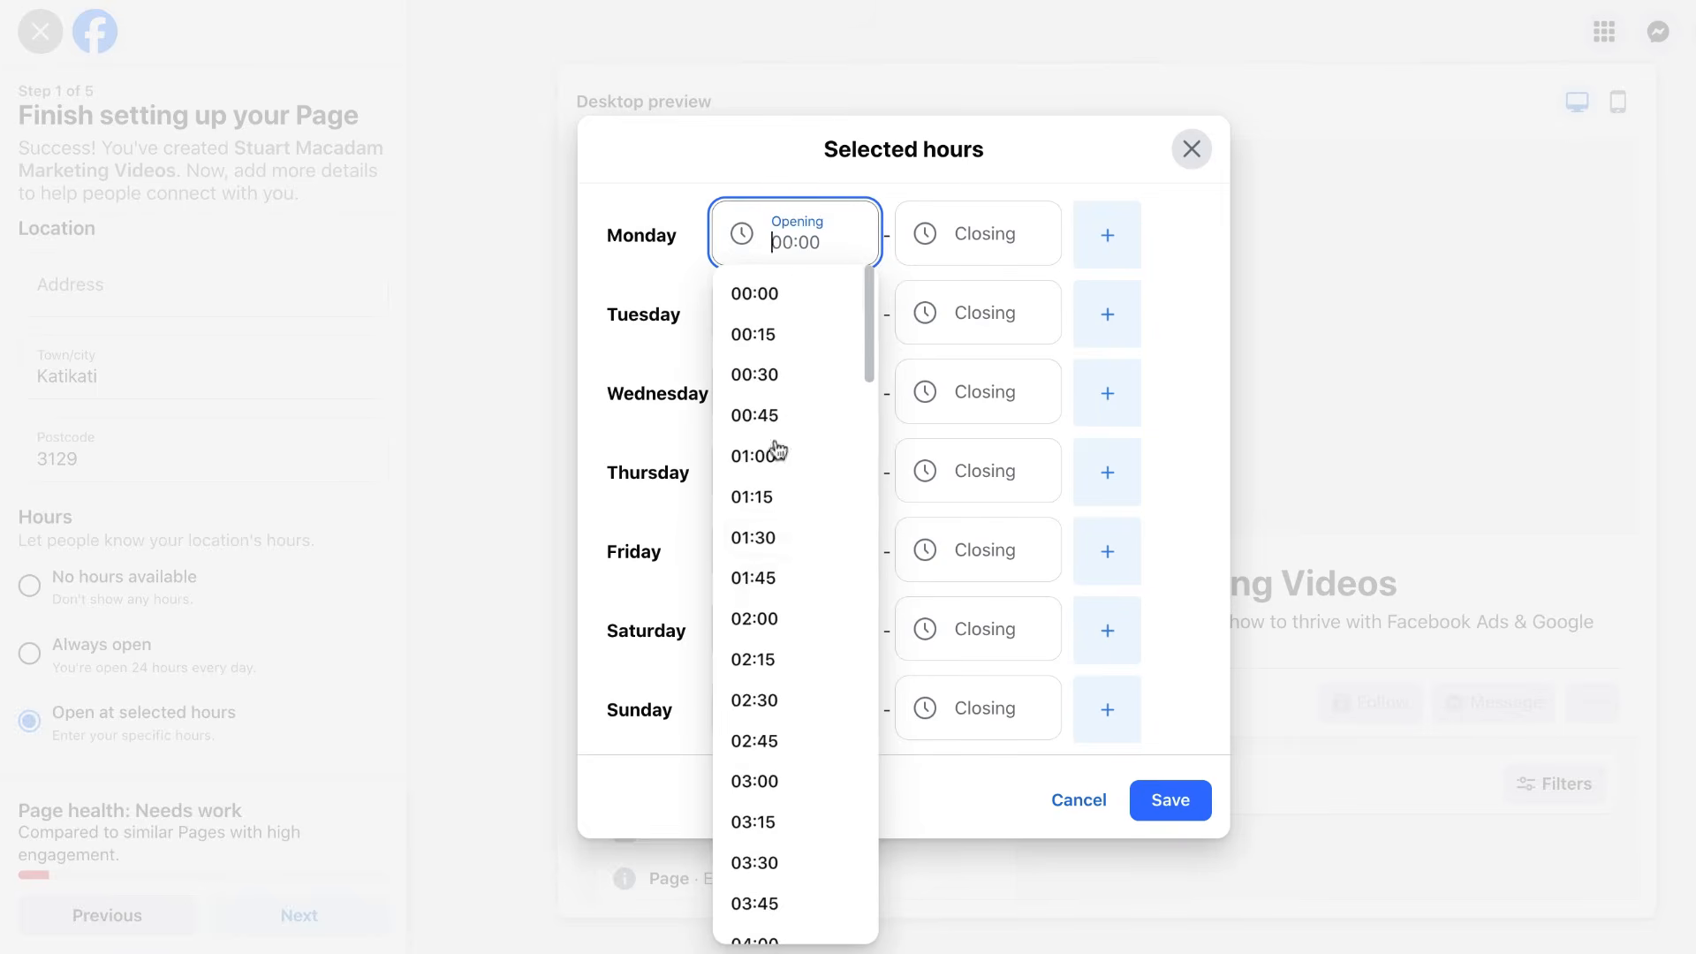
scroll(742, 617, "down", 7)
scroll(742, 617, "down", 2)
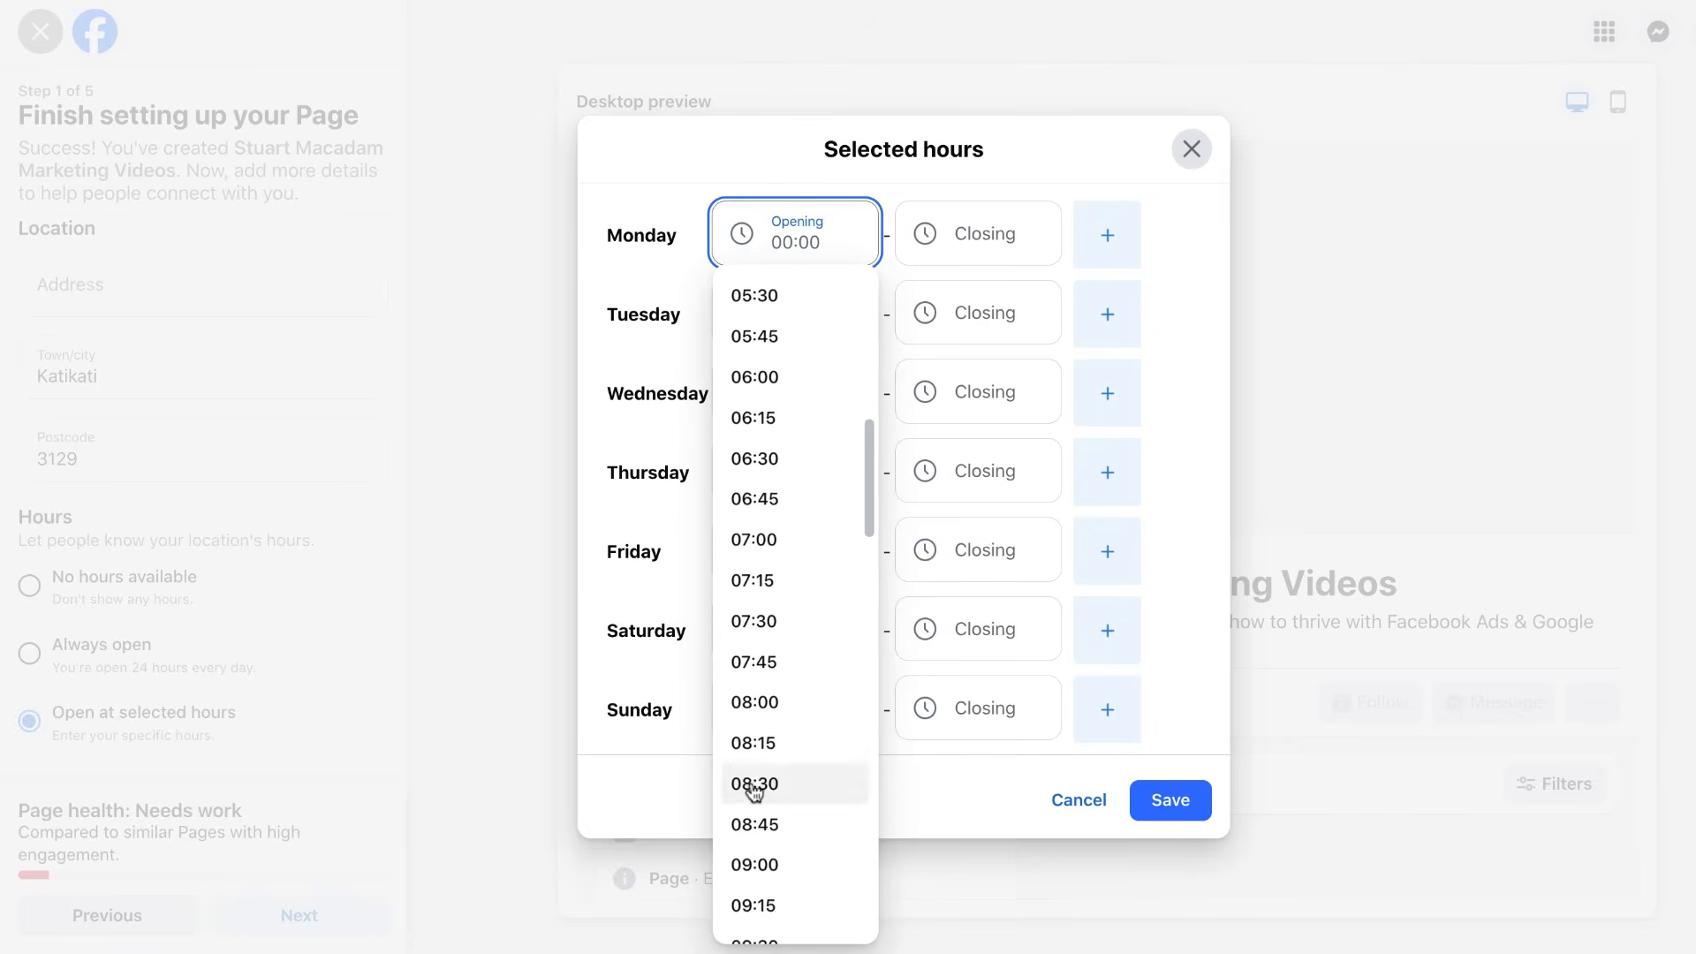
left_click(767, 867)
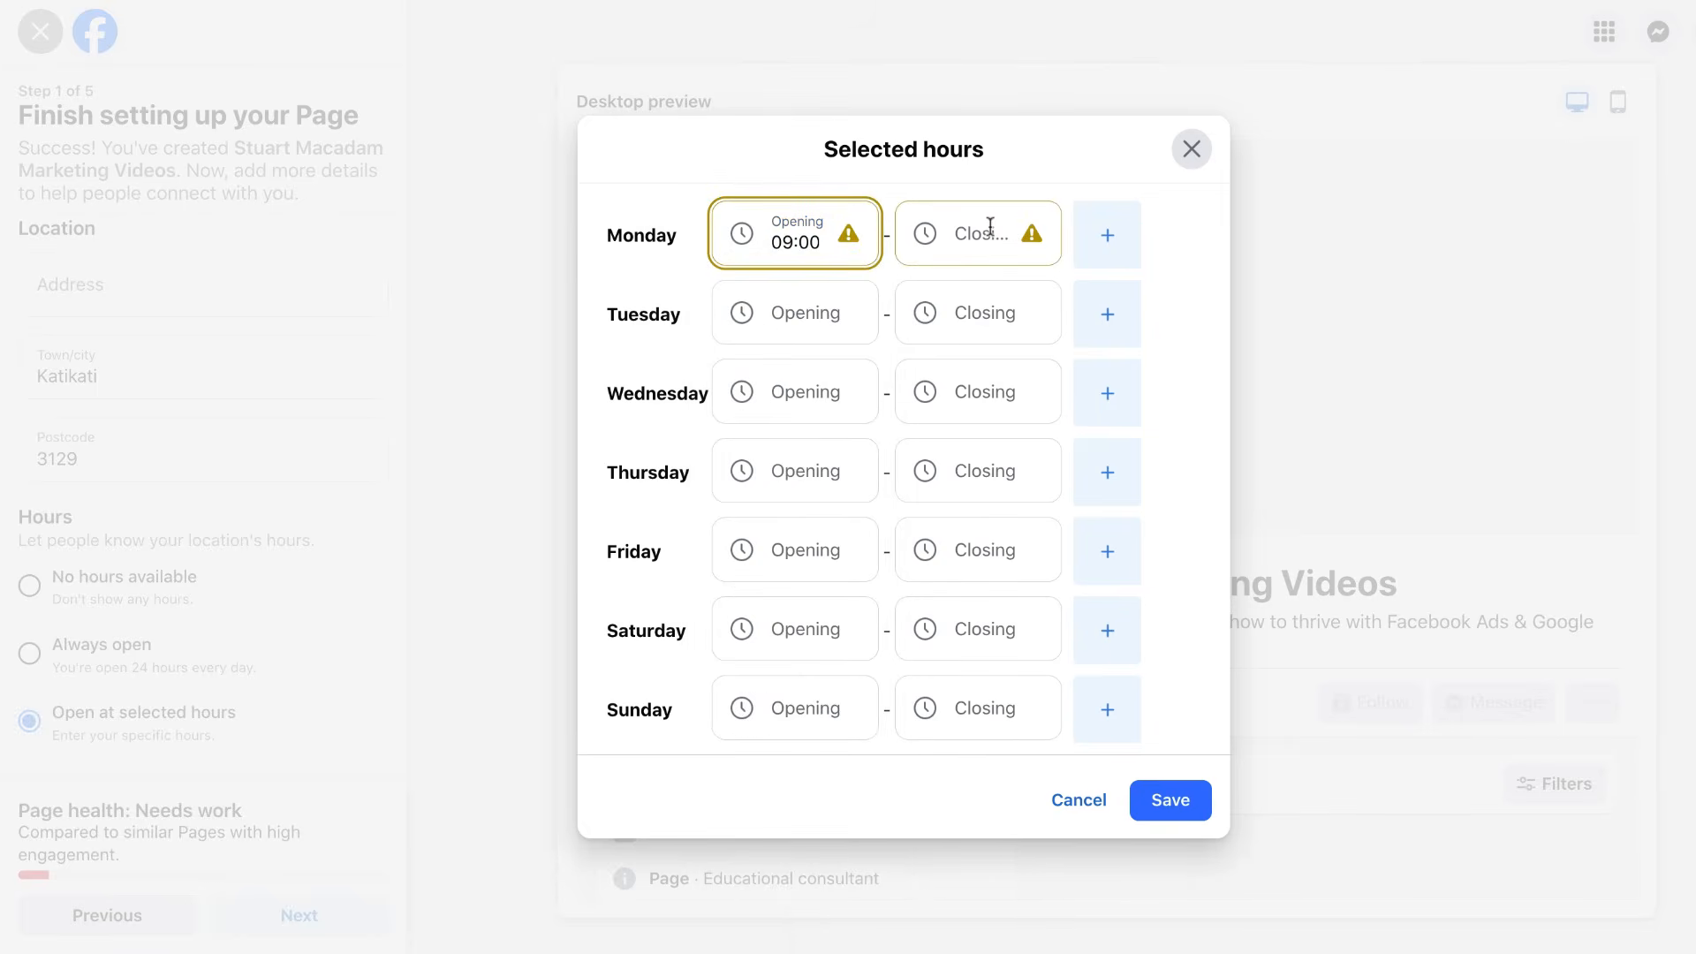
Set Monday's closing time to 17:00.
left_click(996, 228)
scroll(919, 581, "down", 3)
scroll(919, 583, "down", 15)
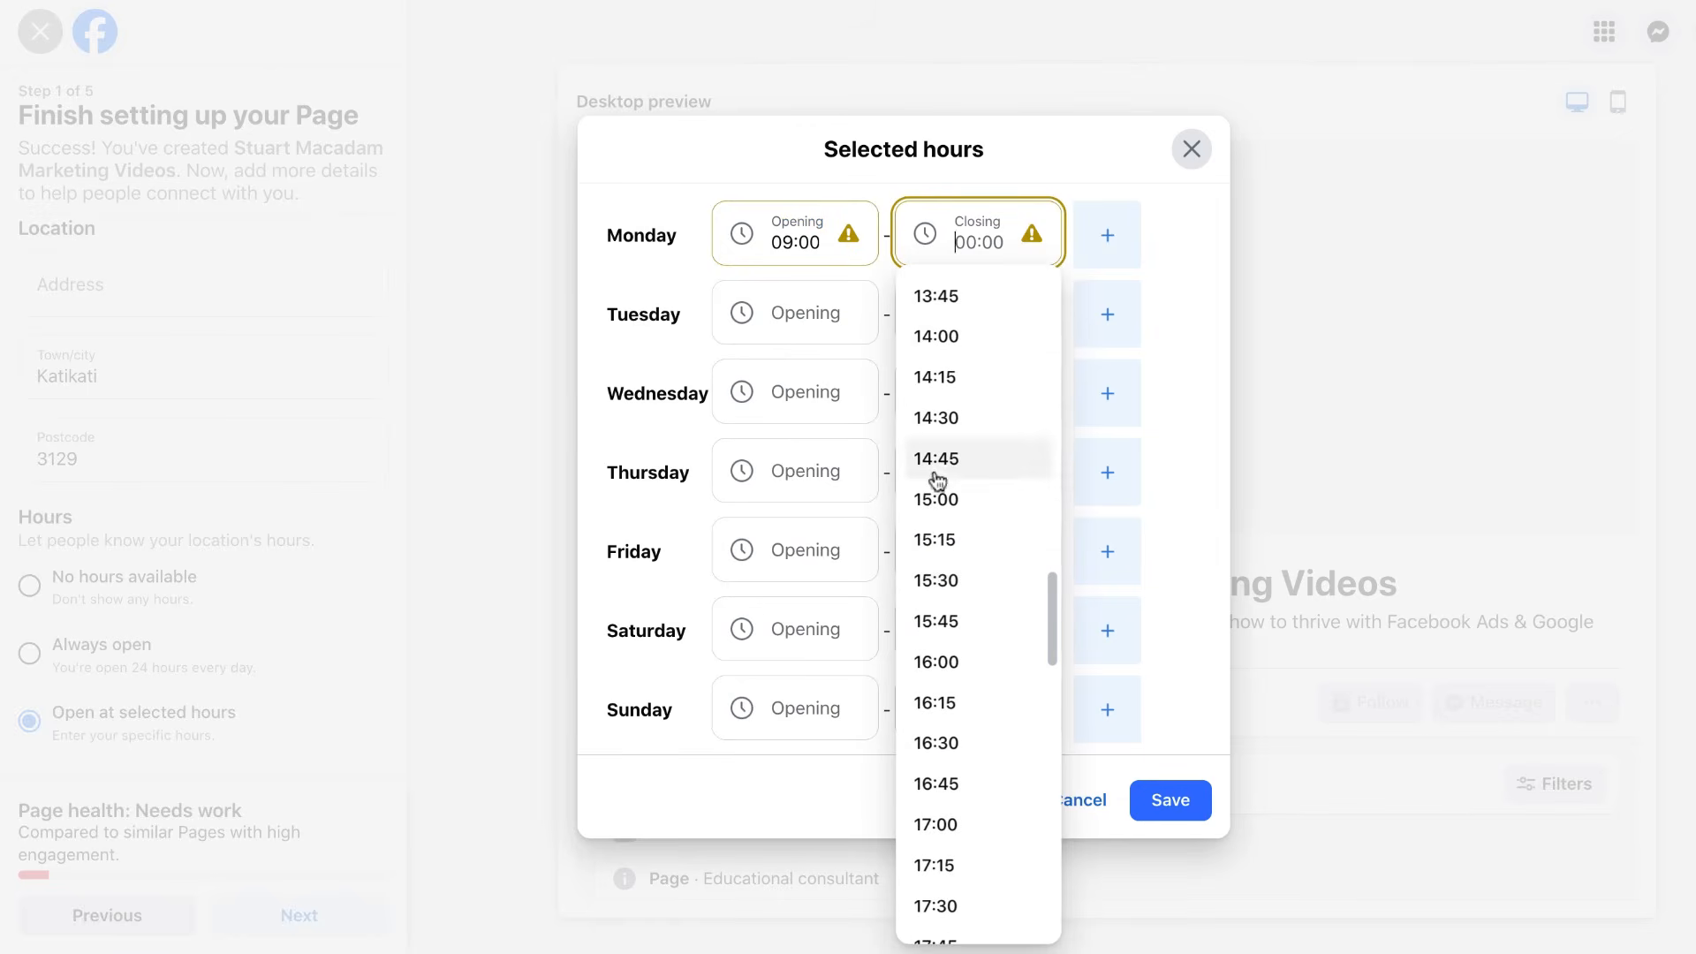
scroll(935, 477, "down", 1)
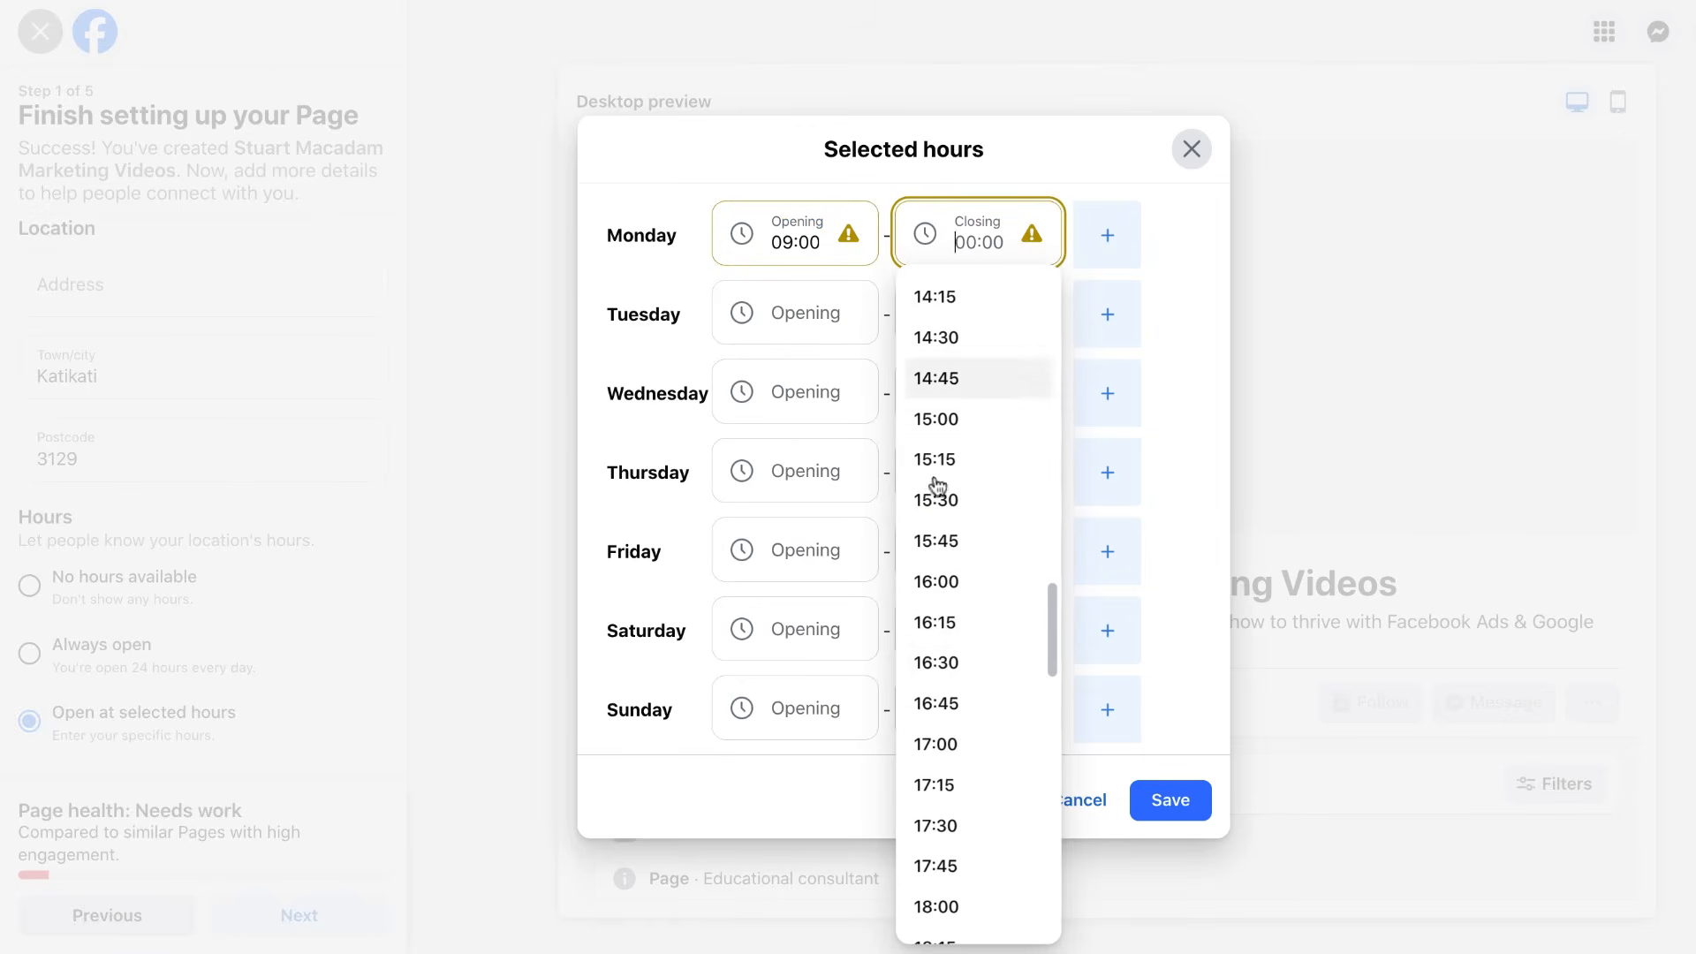
left_click(935, 751)
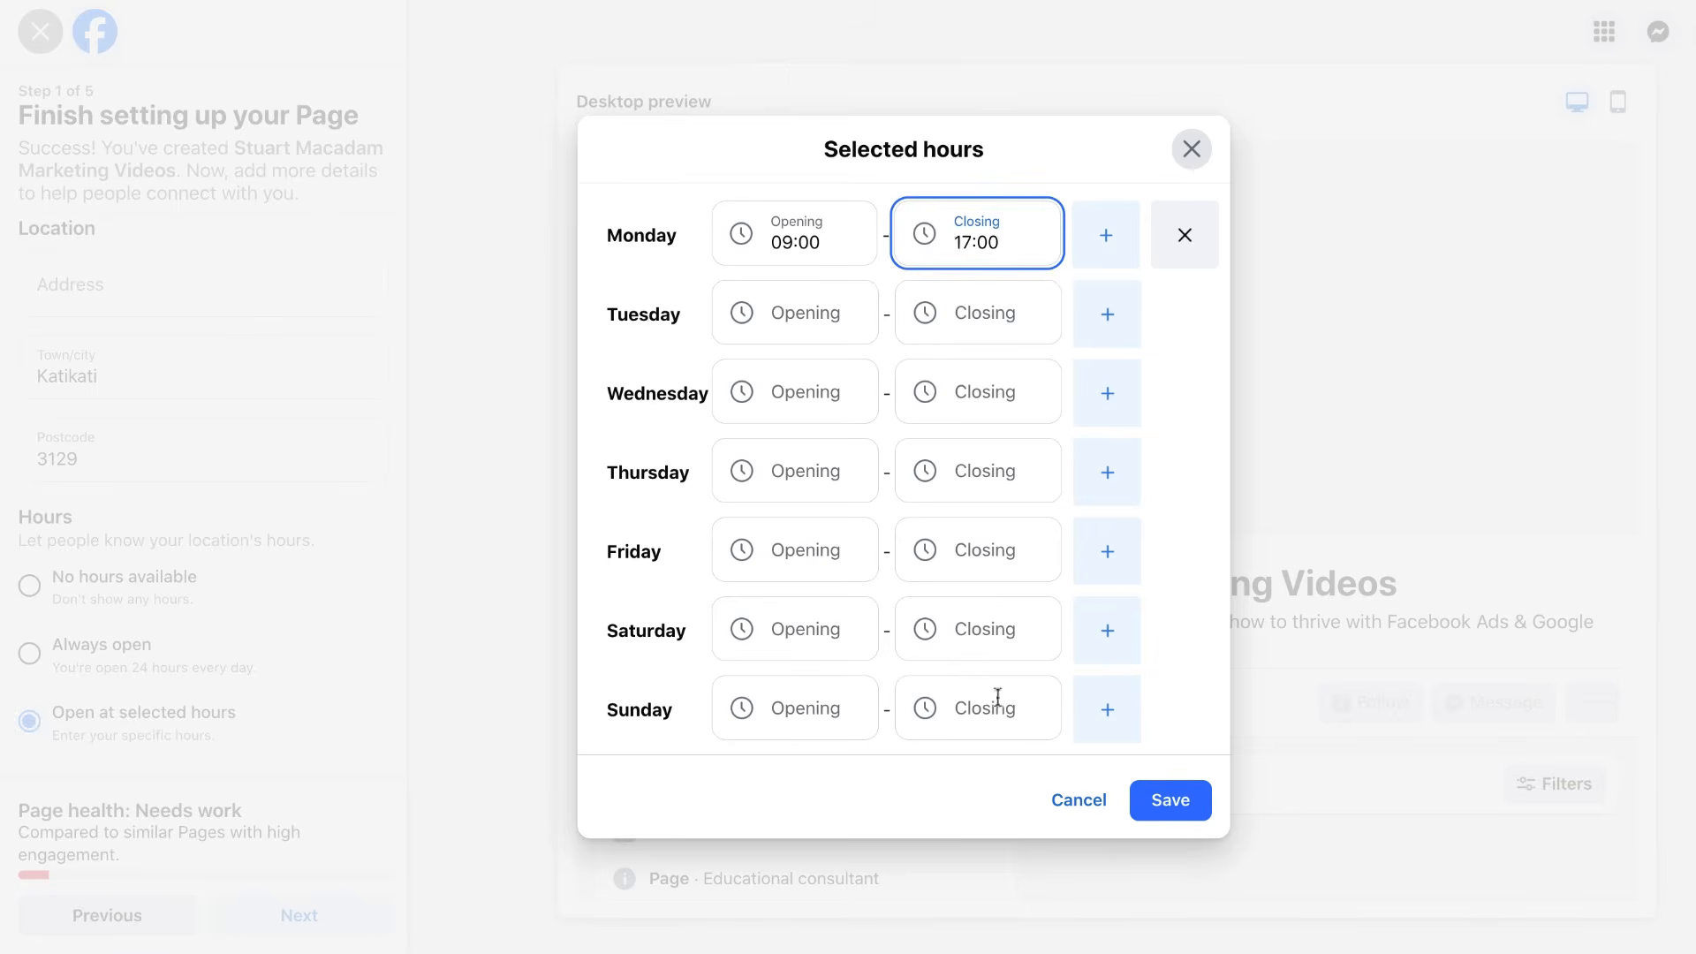
Add a second Monday slot opening at 19:00 and closing at 22:00.
left_click(1110, 247)
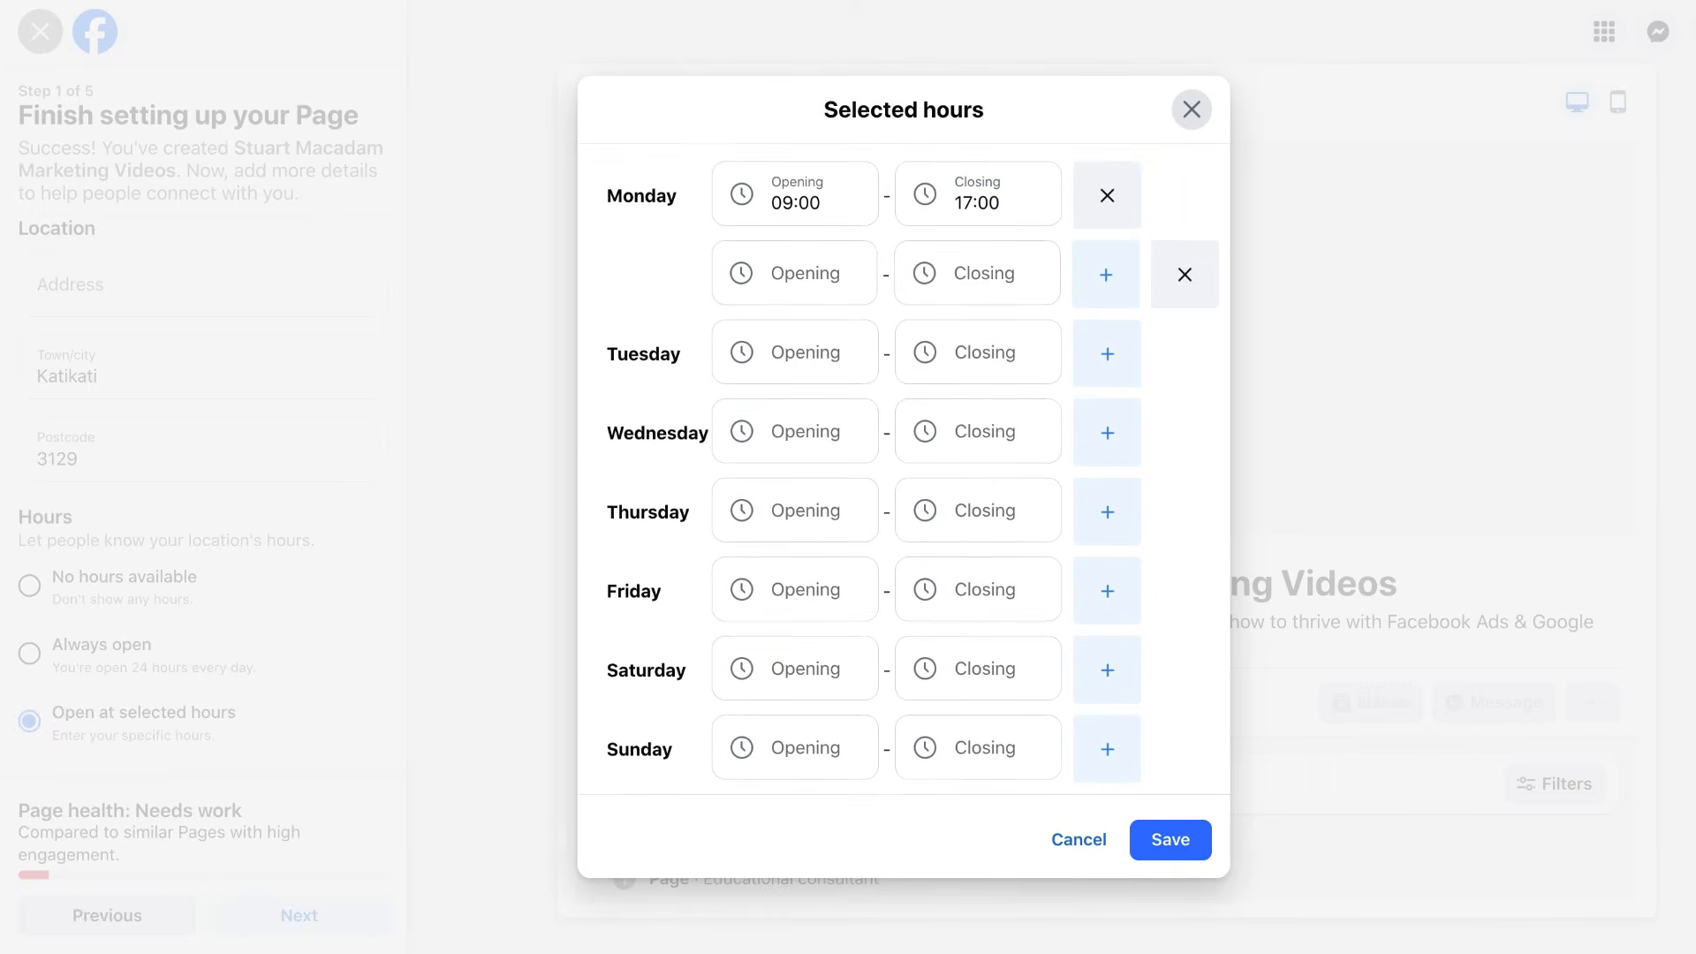
left_click(839, 251)
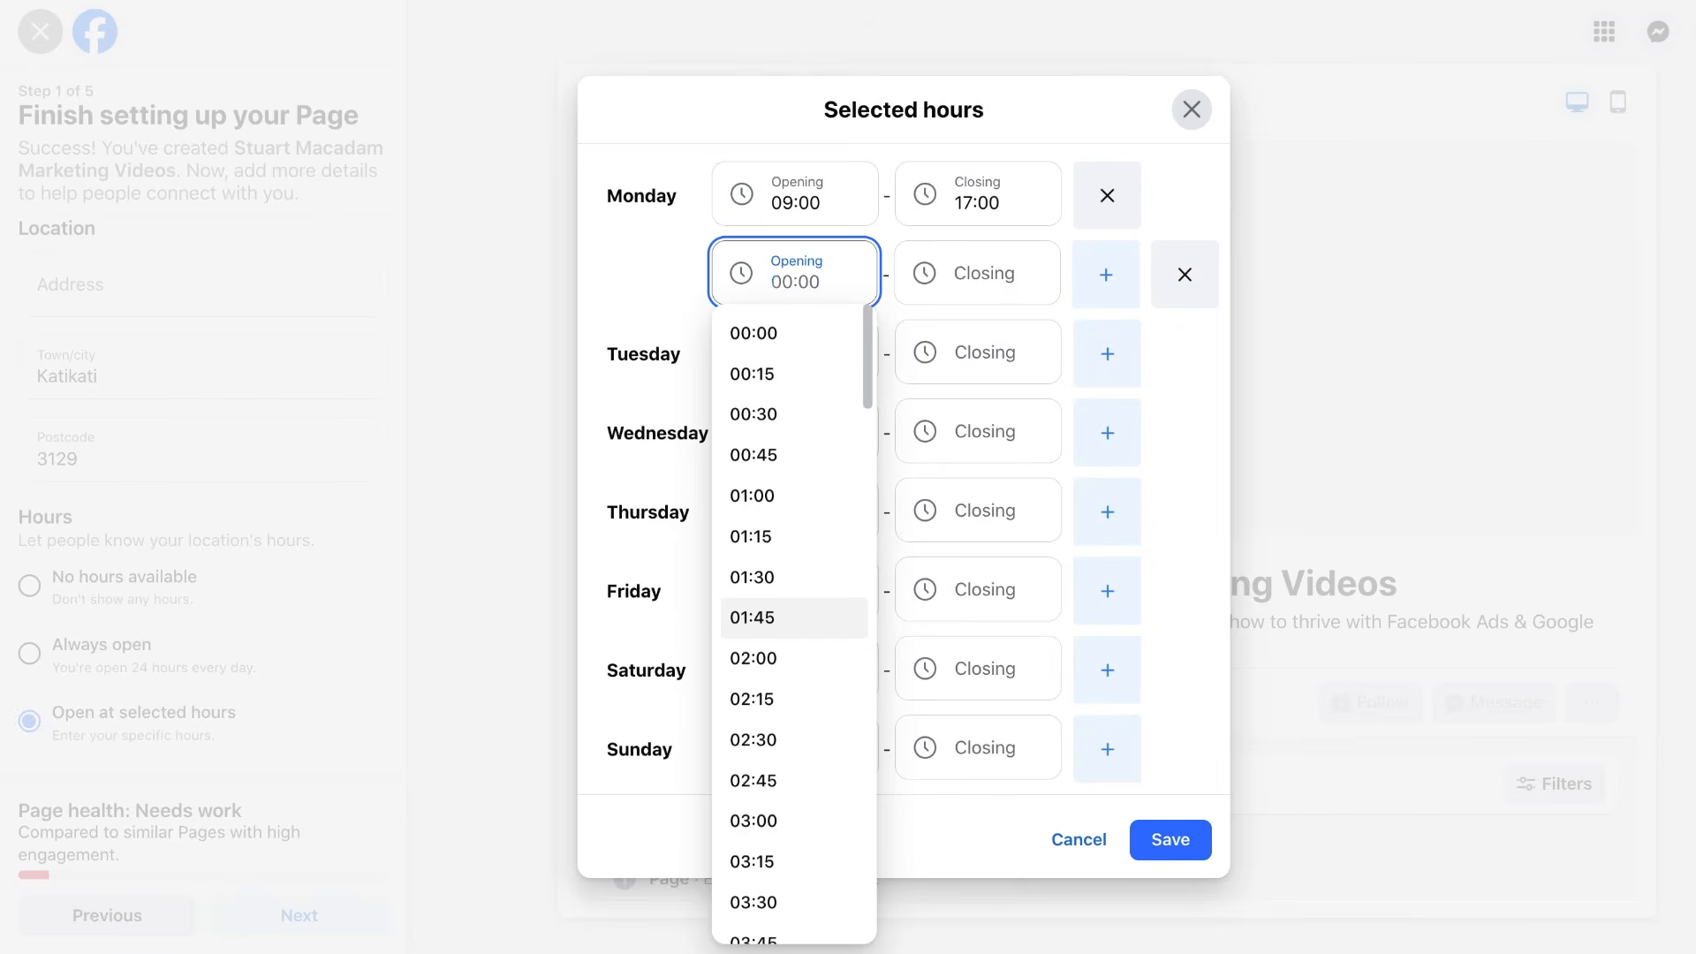
scroll(799, 613, "down", 20)
scroll(803, 616, "down", 6)
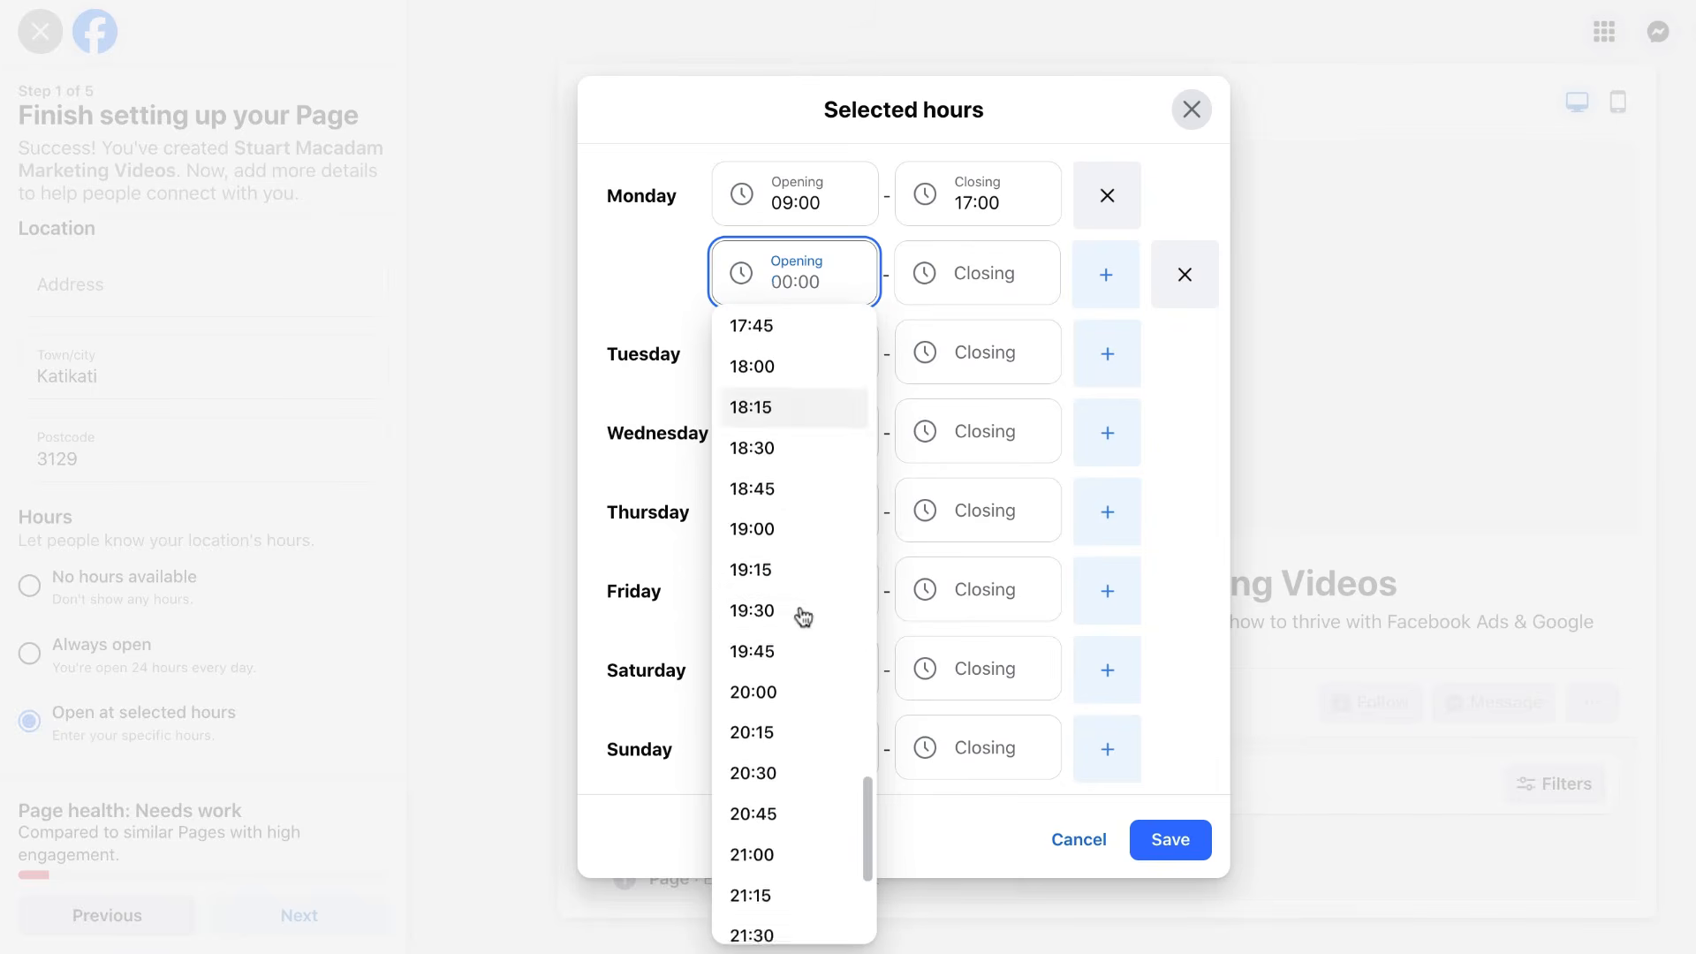
scroll(803, 613, "up", 2)
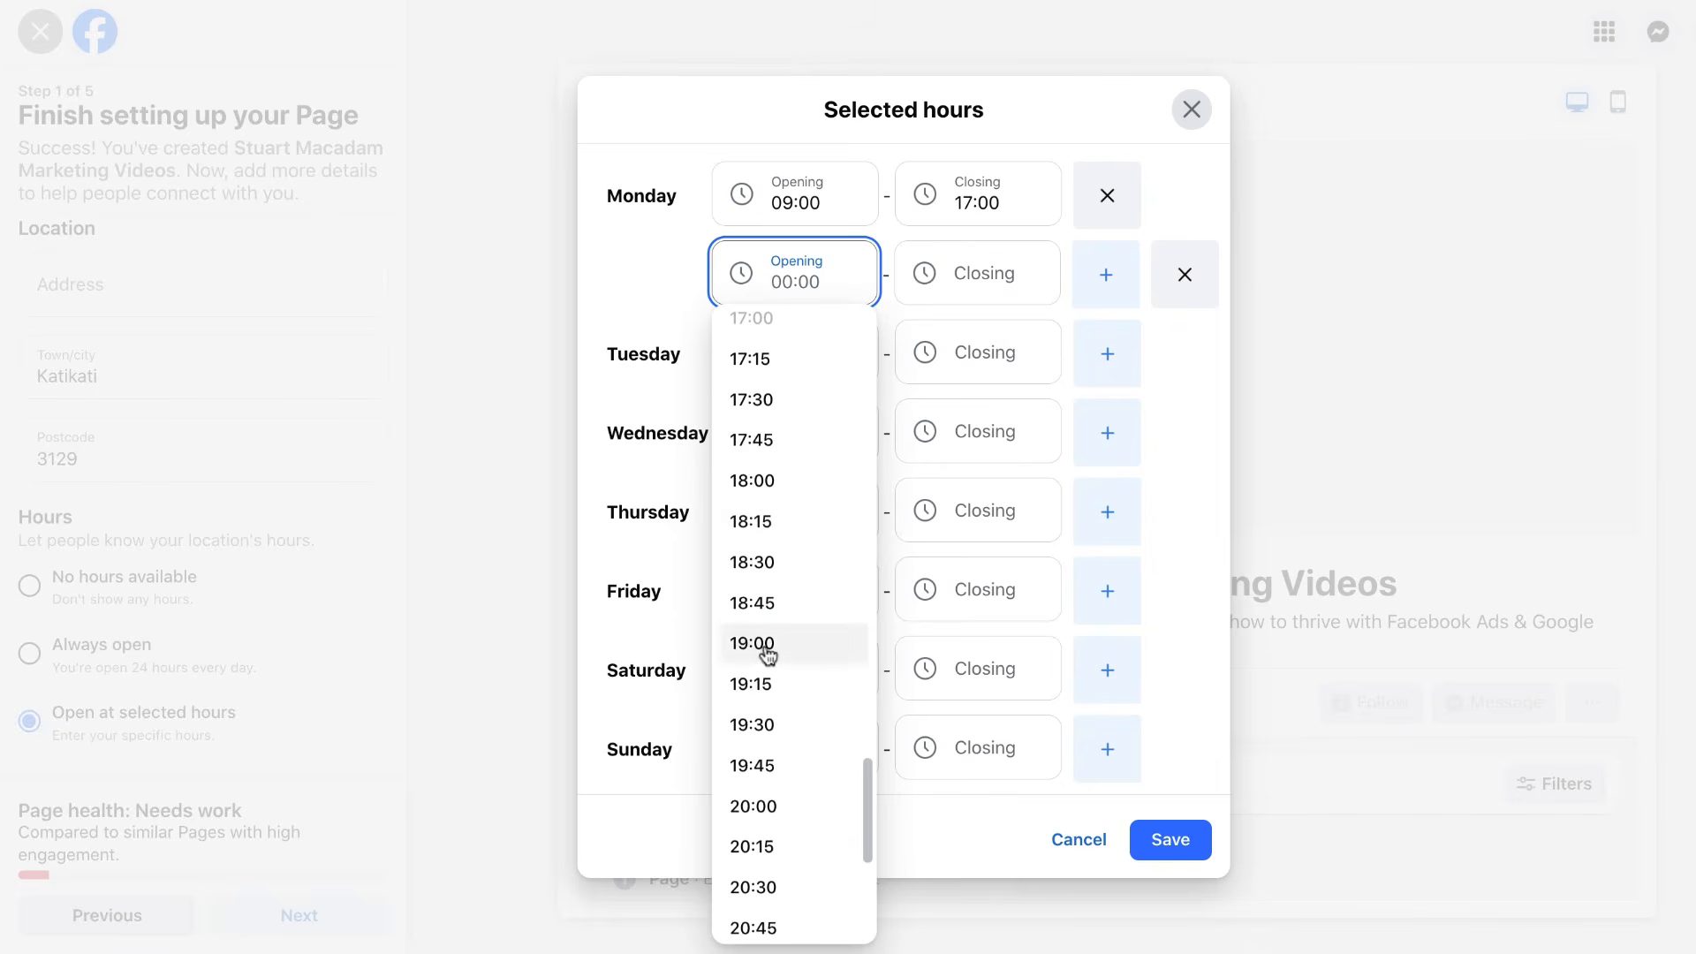
left_click(771, 654)
left_click(969, 276)
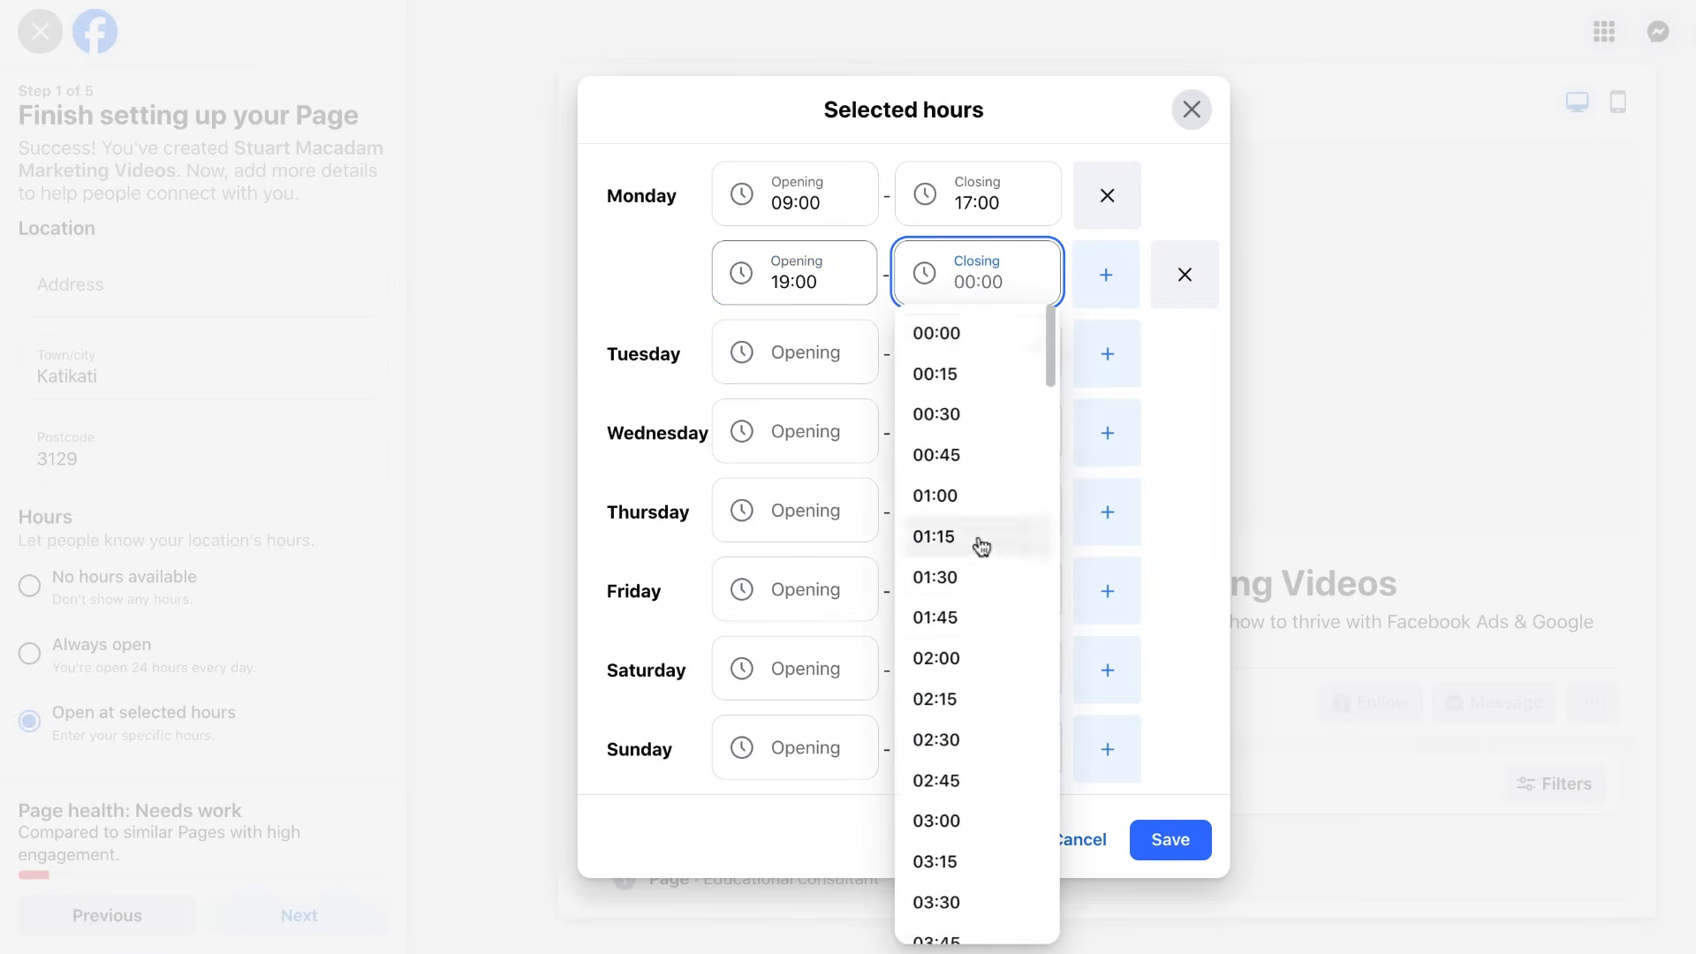
scroll(977, 542, "down", 20)
left_click(964, 594)
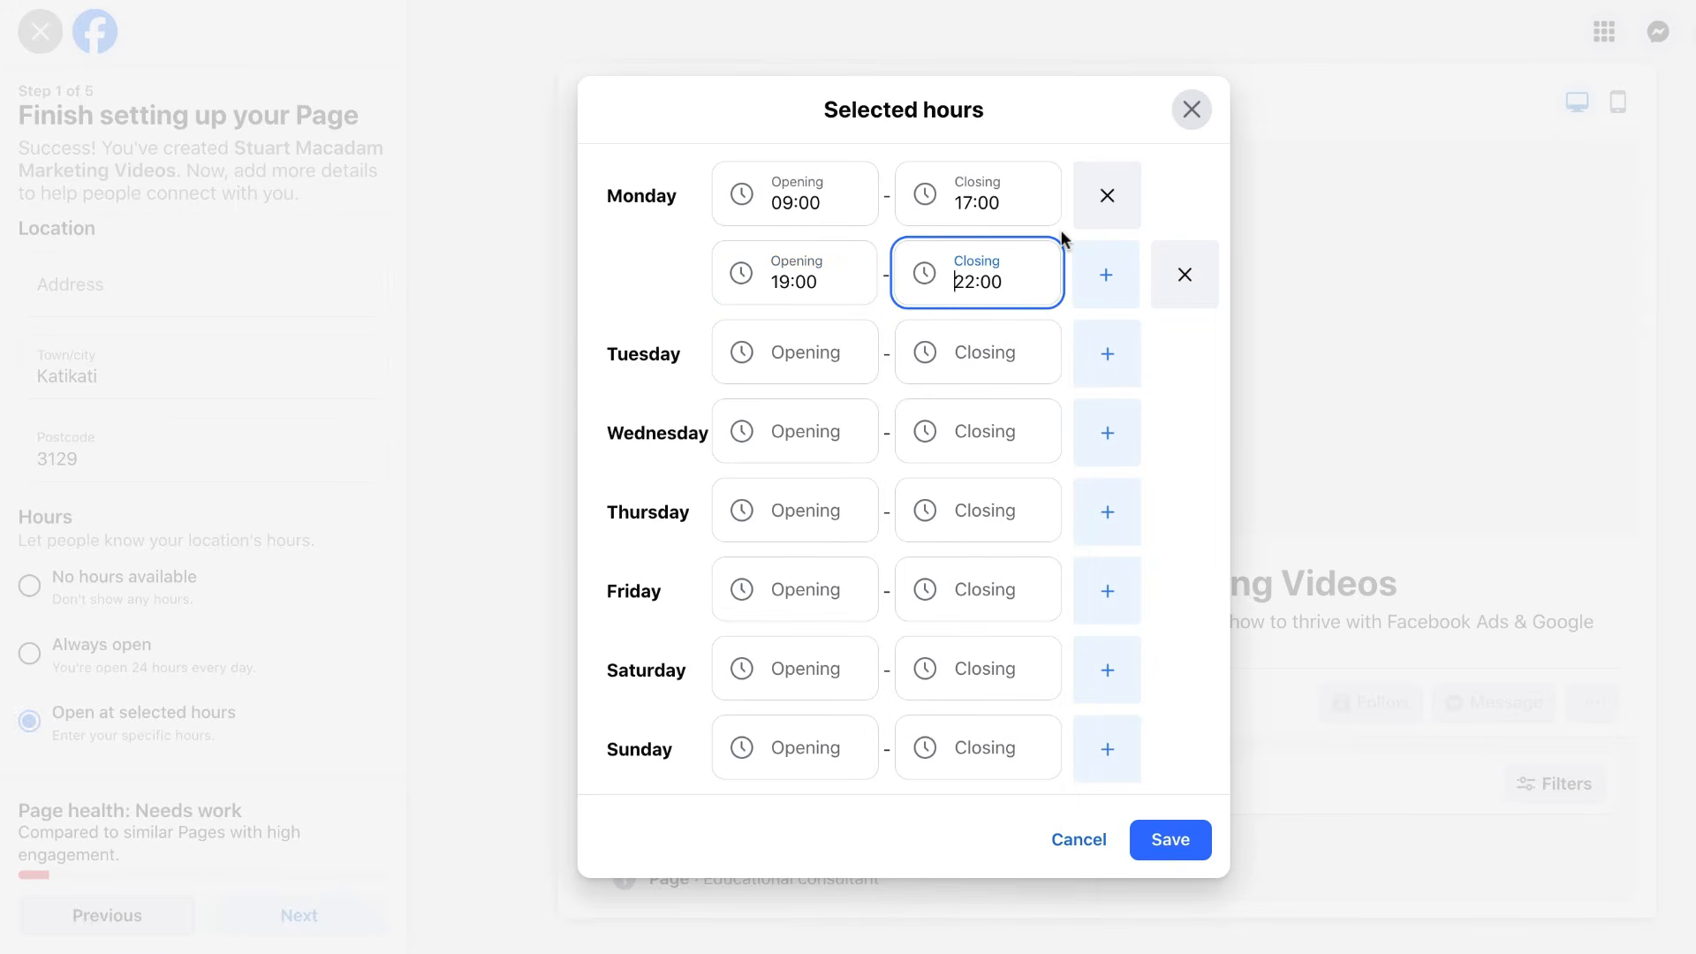
left_click(1206, 582)
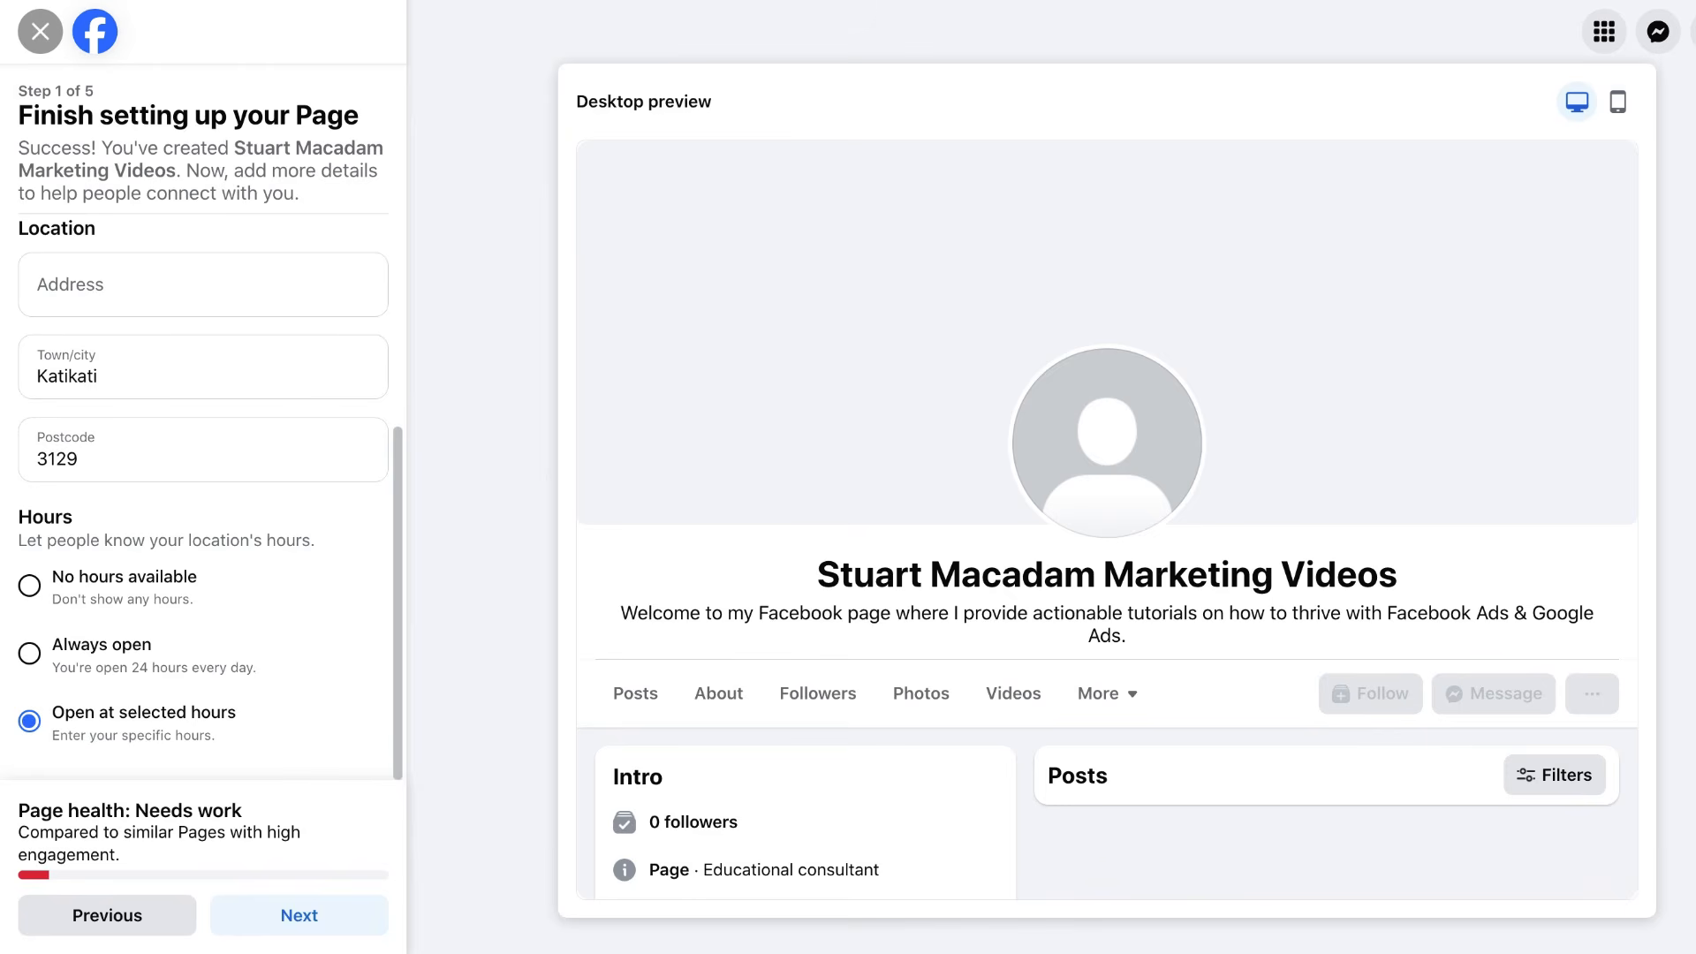
Mark the Page's hours as Always open and submit the location and hours details.
left_click(30, 653)
left_click(305, 916)
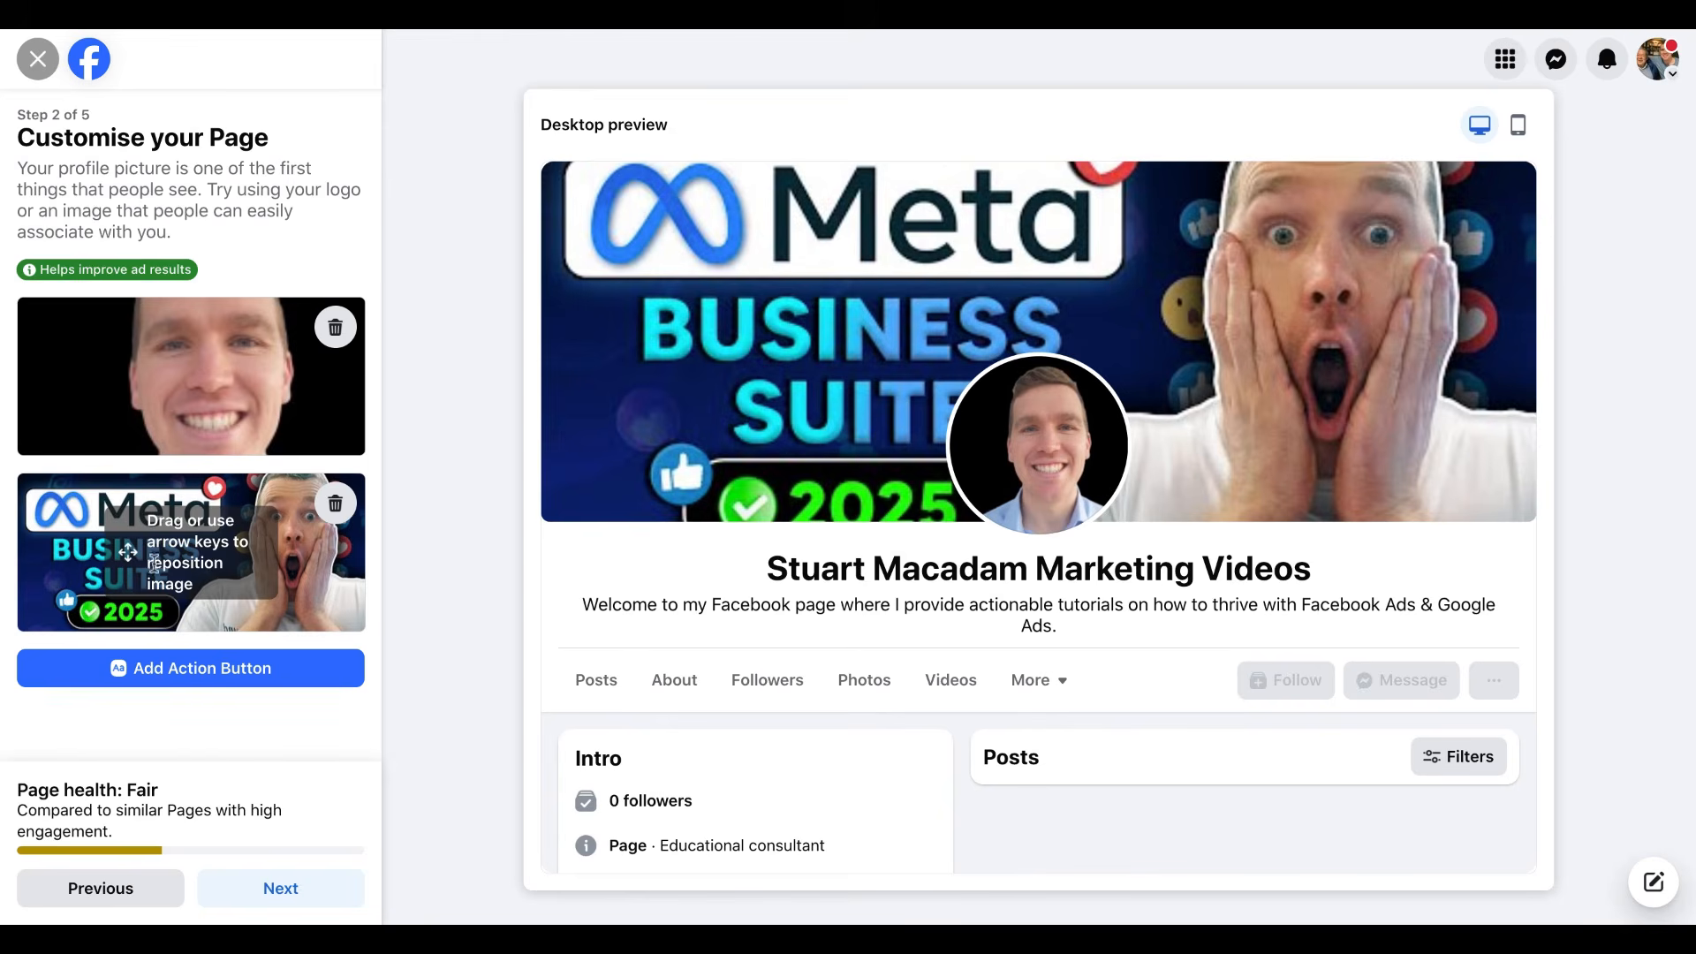
Reposition the Meta Business Suite 2025 cover photo higher in its frame.
mouse_move(153, 563)
left_mouse_down()
mouse_move(165, 581)
mouse_move(177, 551)
mouse_move(180, 580)
mouse_move(173, 543)
mouse_move(178, 583)
left_mouse_up()
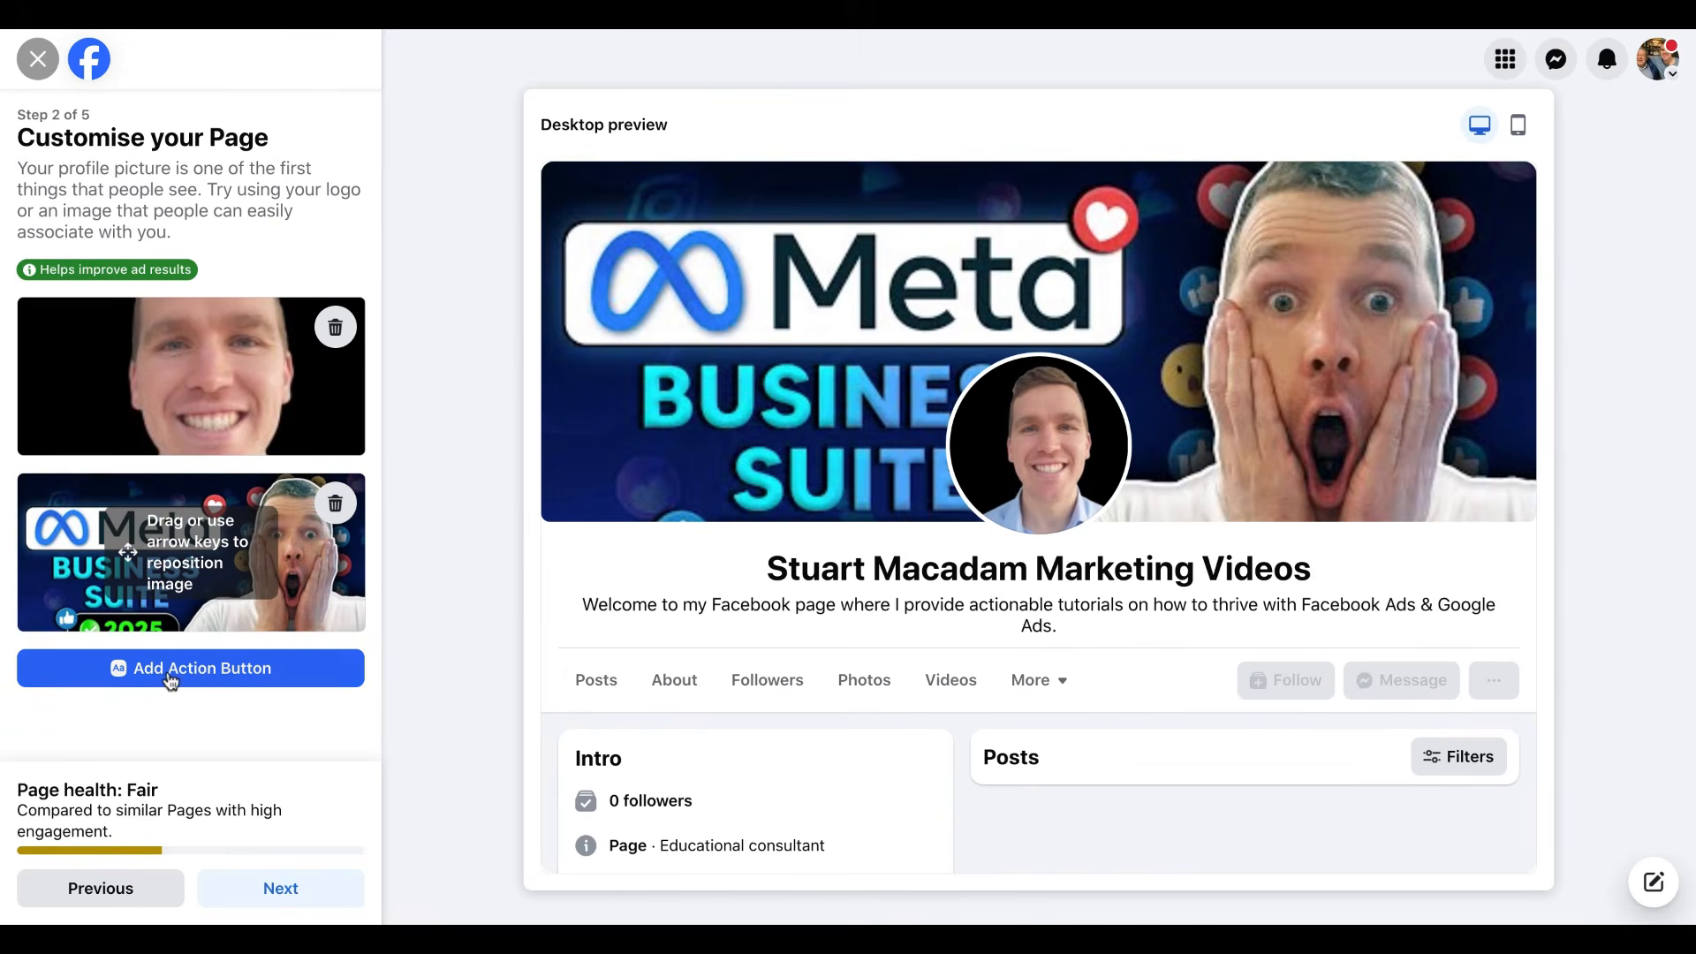
Add an action button, keep 'Send message' as the action type, and continue to the Messenger step.
left_click(202, 668)
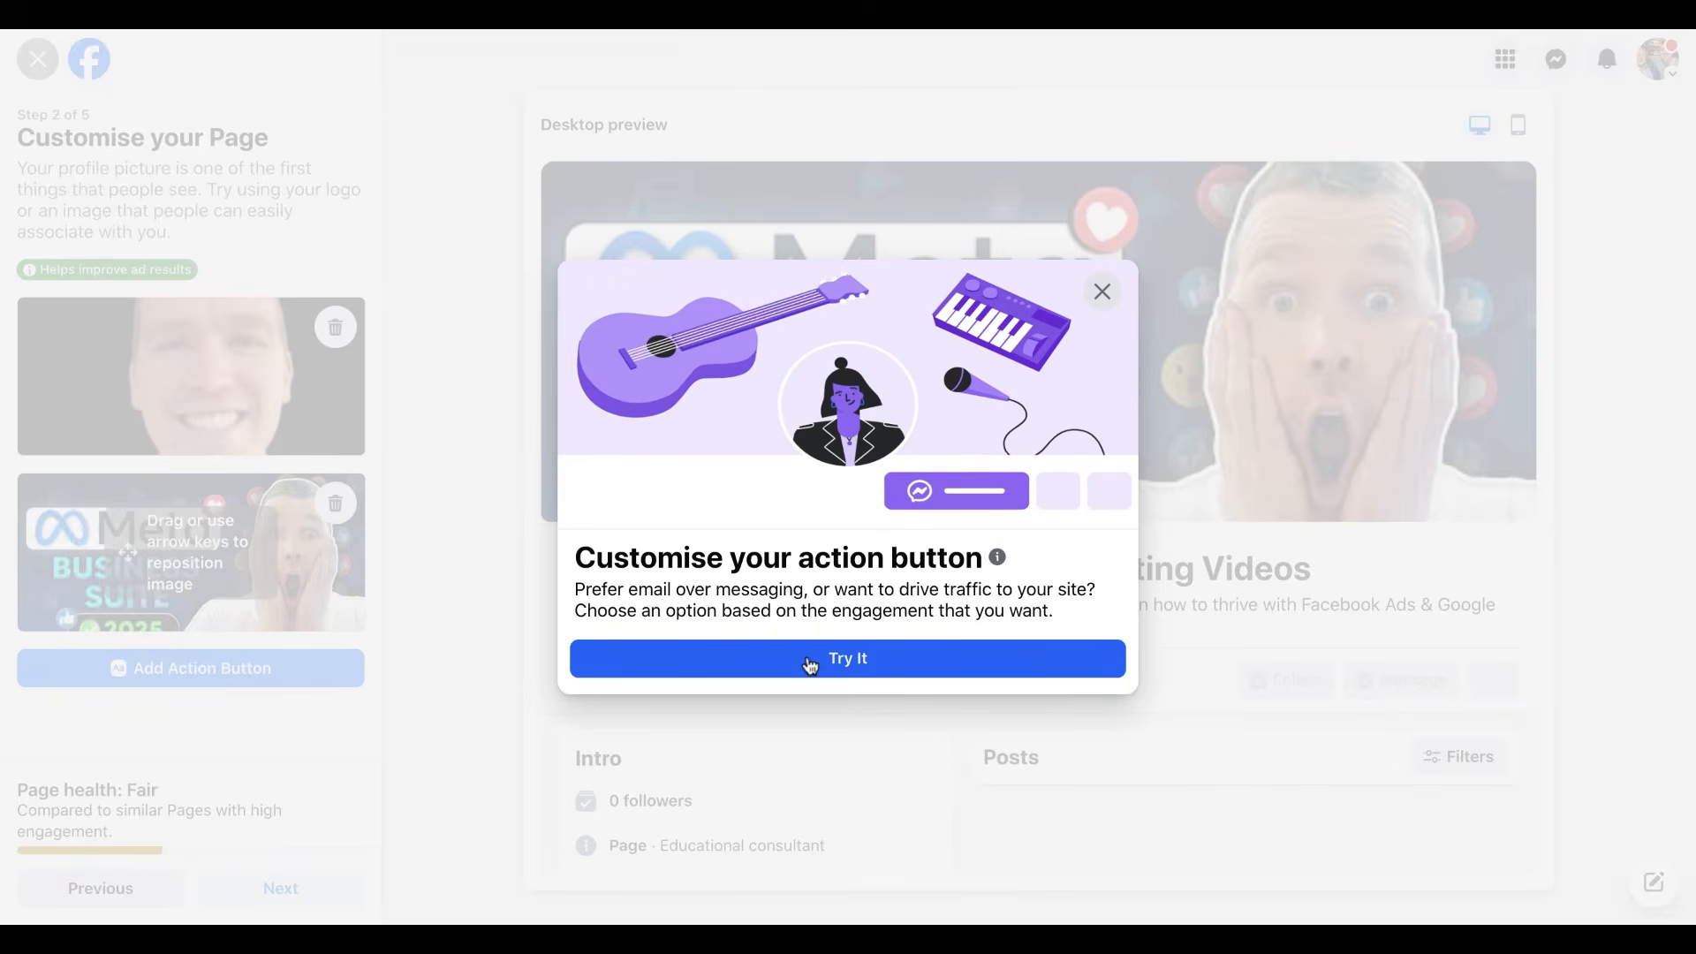
left_click(811, 667)
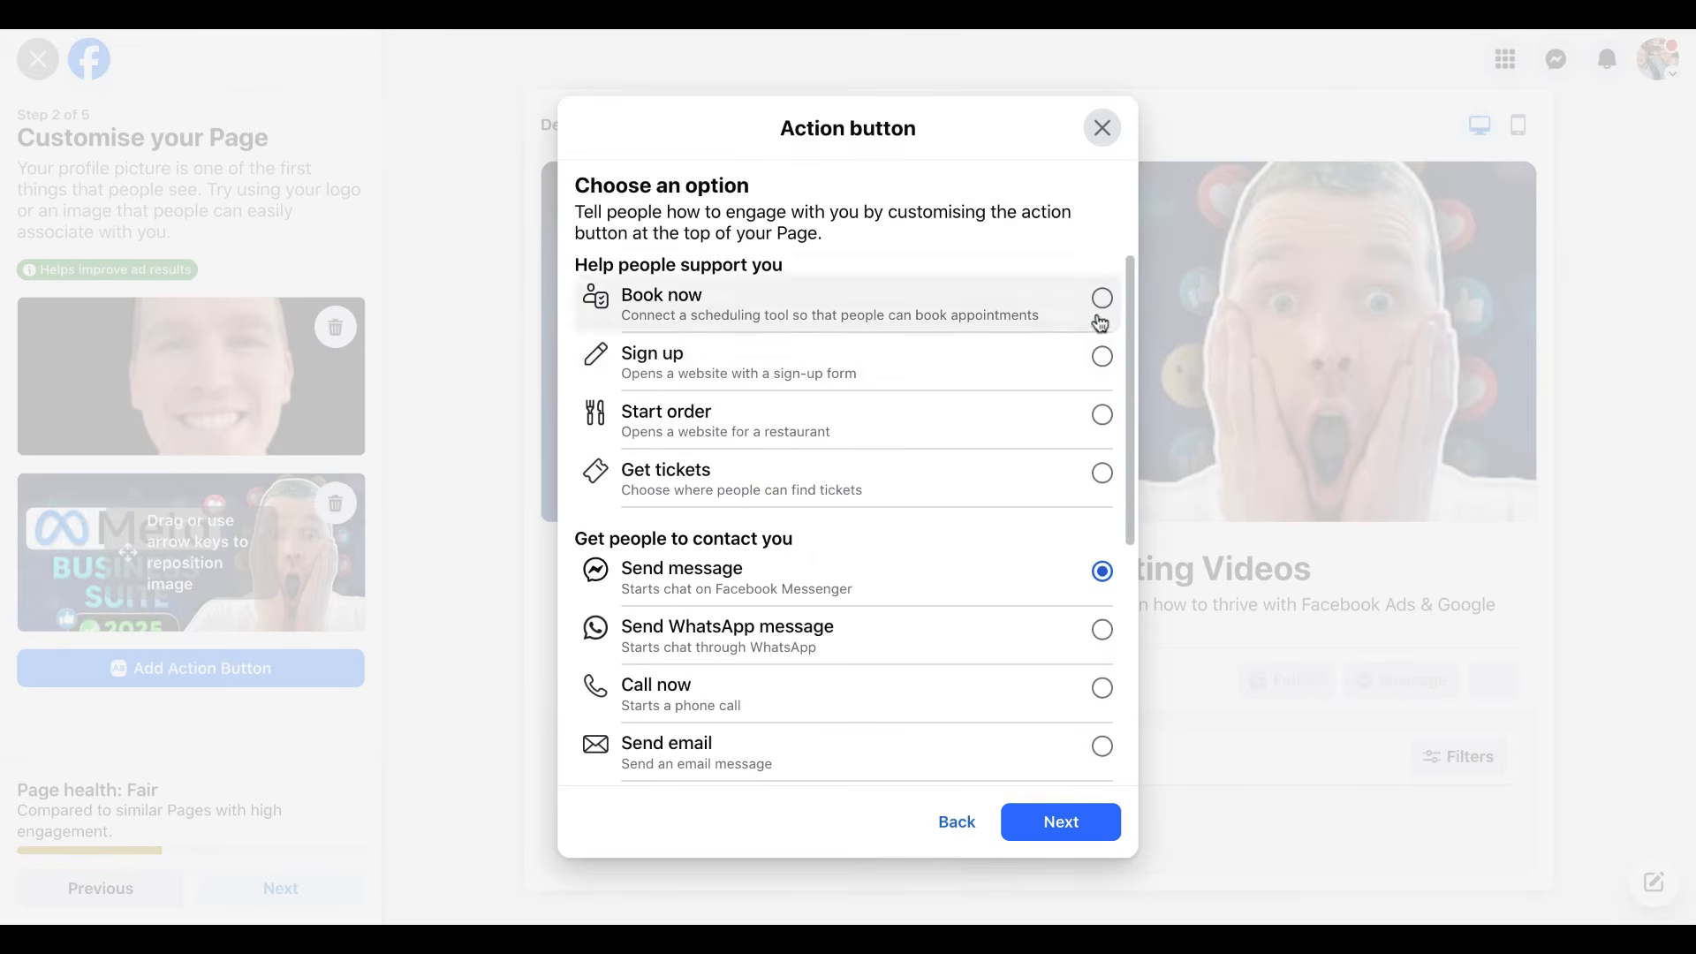
scroll(1066, 498, "down", 4)
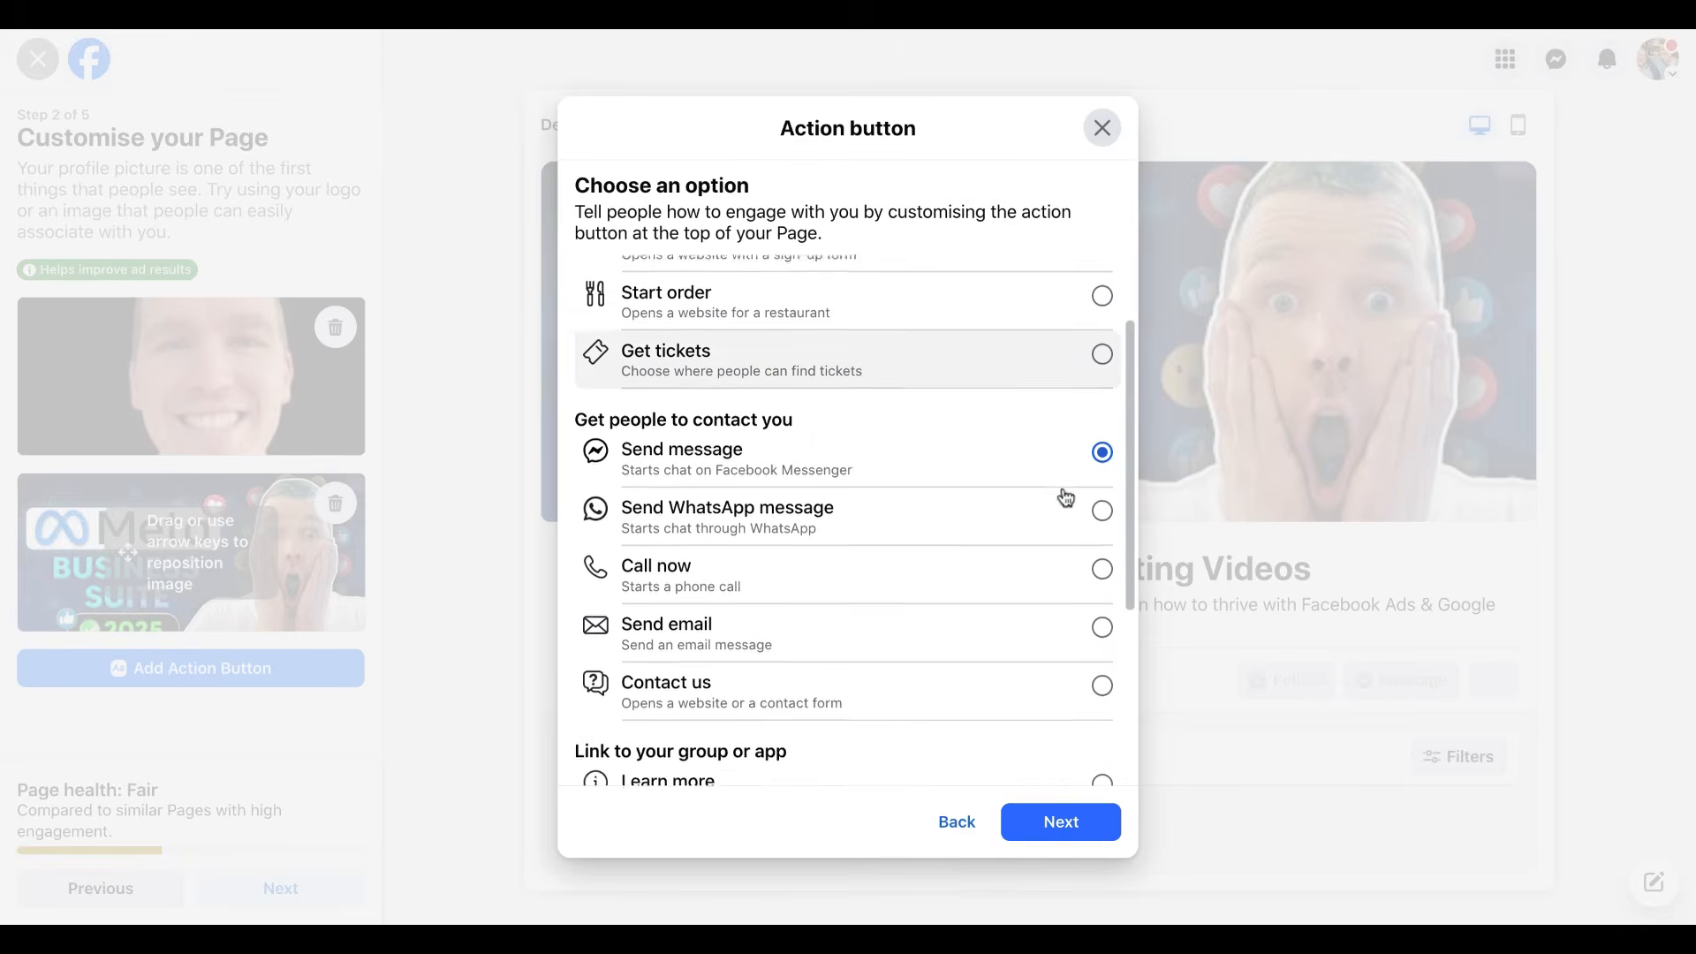
scroll(1067, 498, "up", 2)
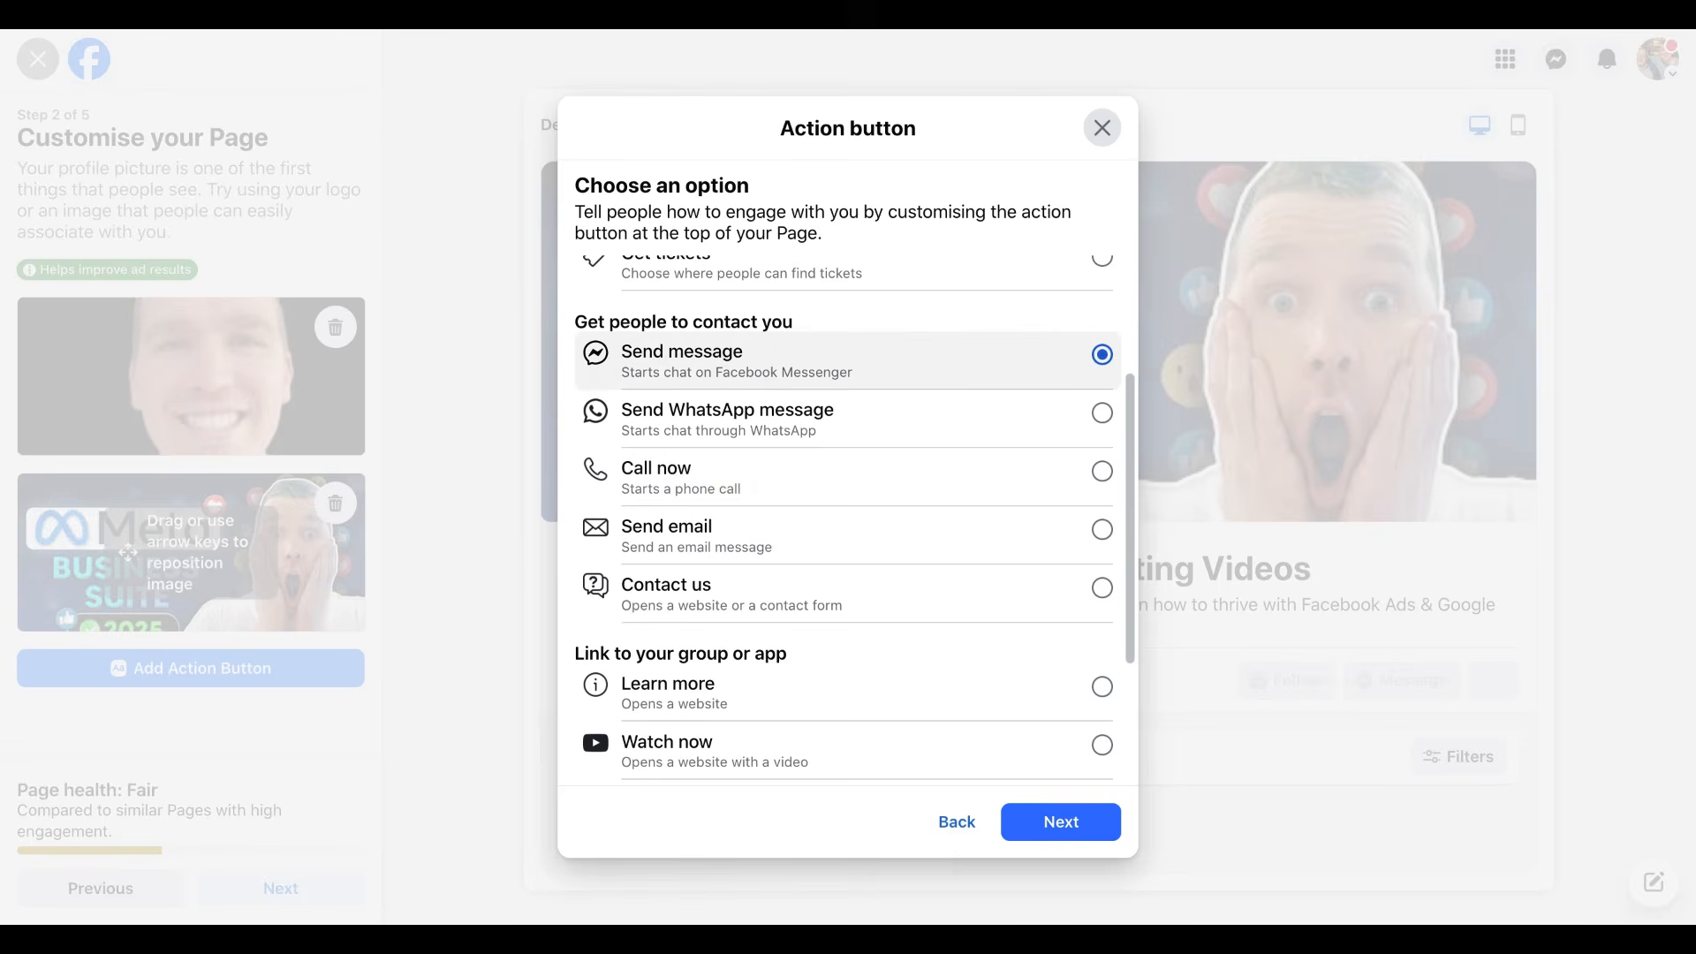
scroll(849, 360, "up", 4)
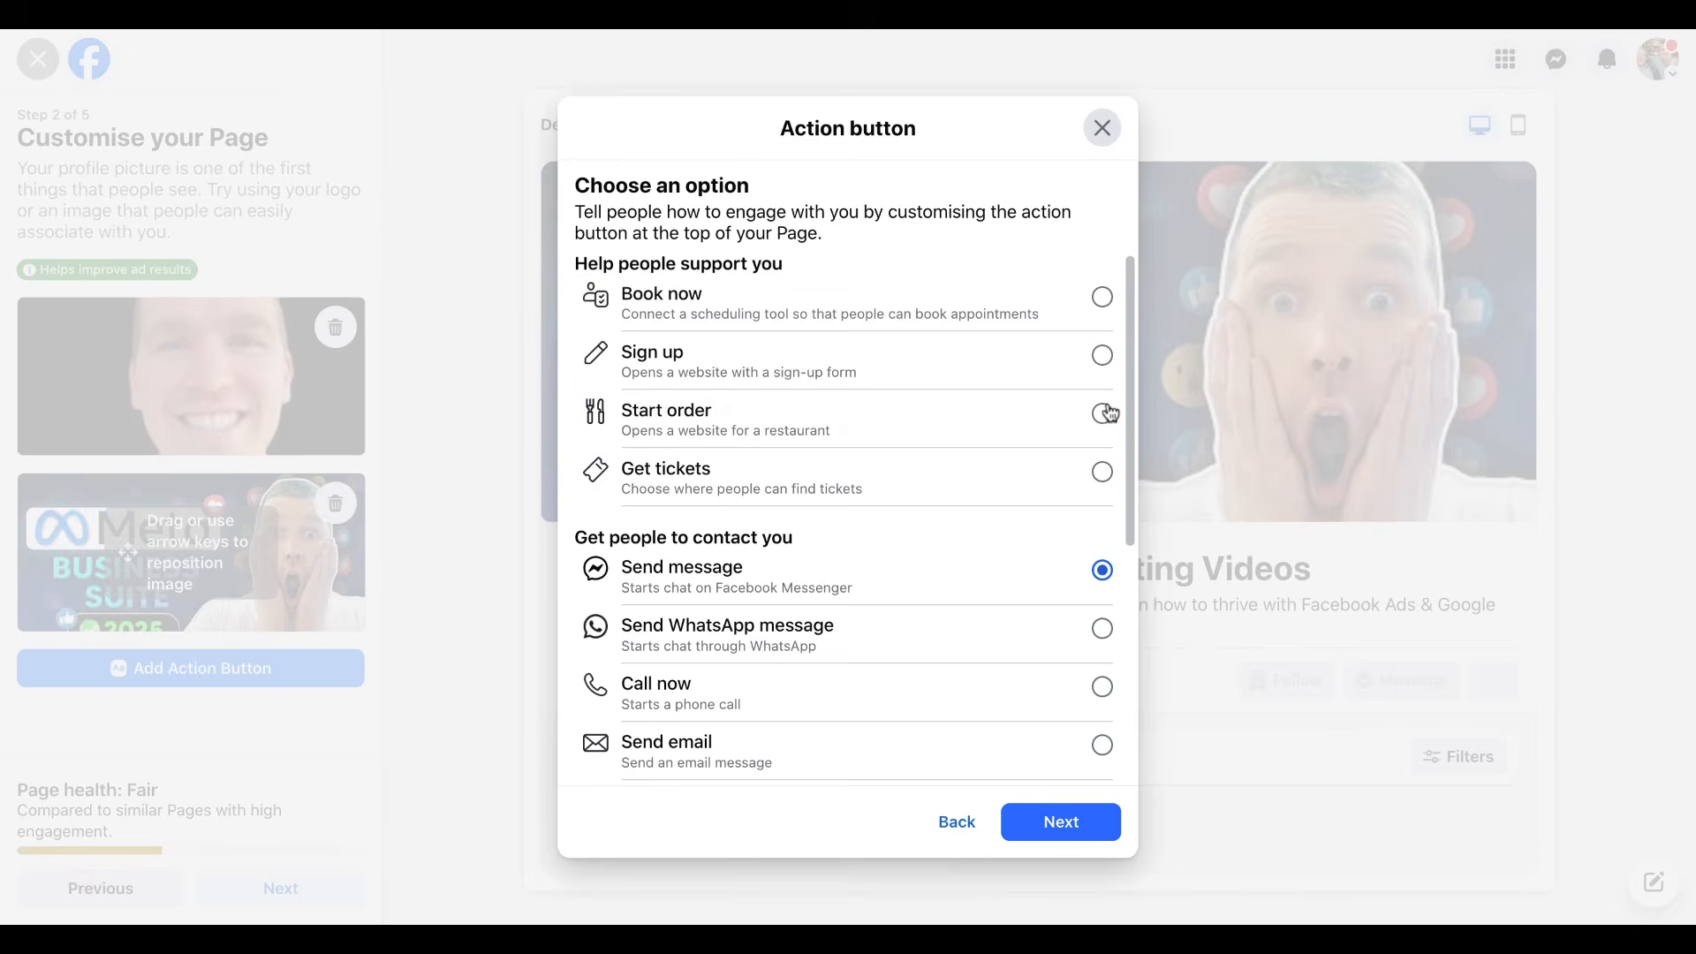
scroll(1105, 412, "down", 2)
scroll(1109, 412, "down", 5)
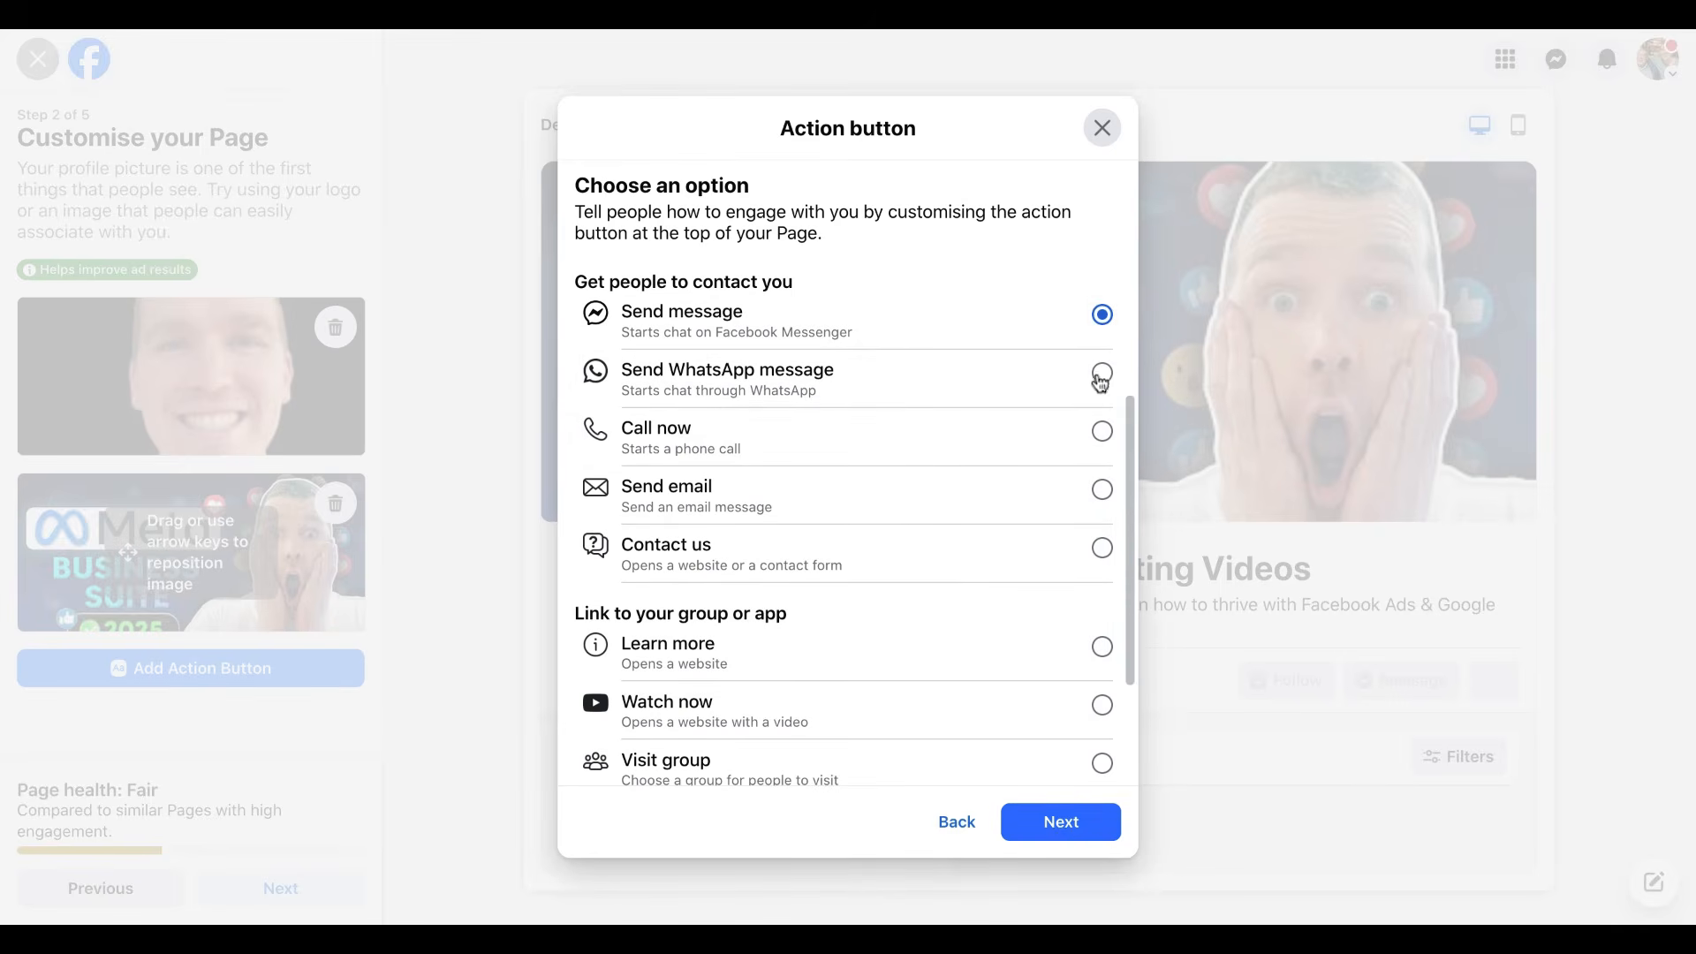
left_click(1068, 823)
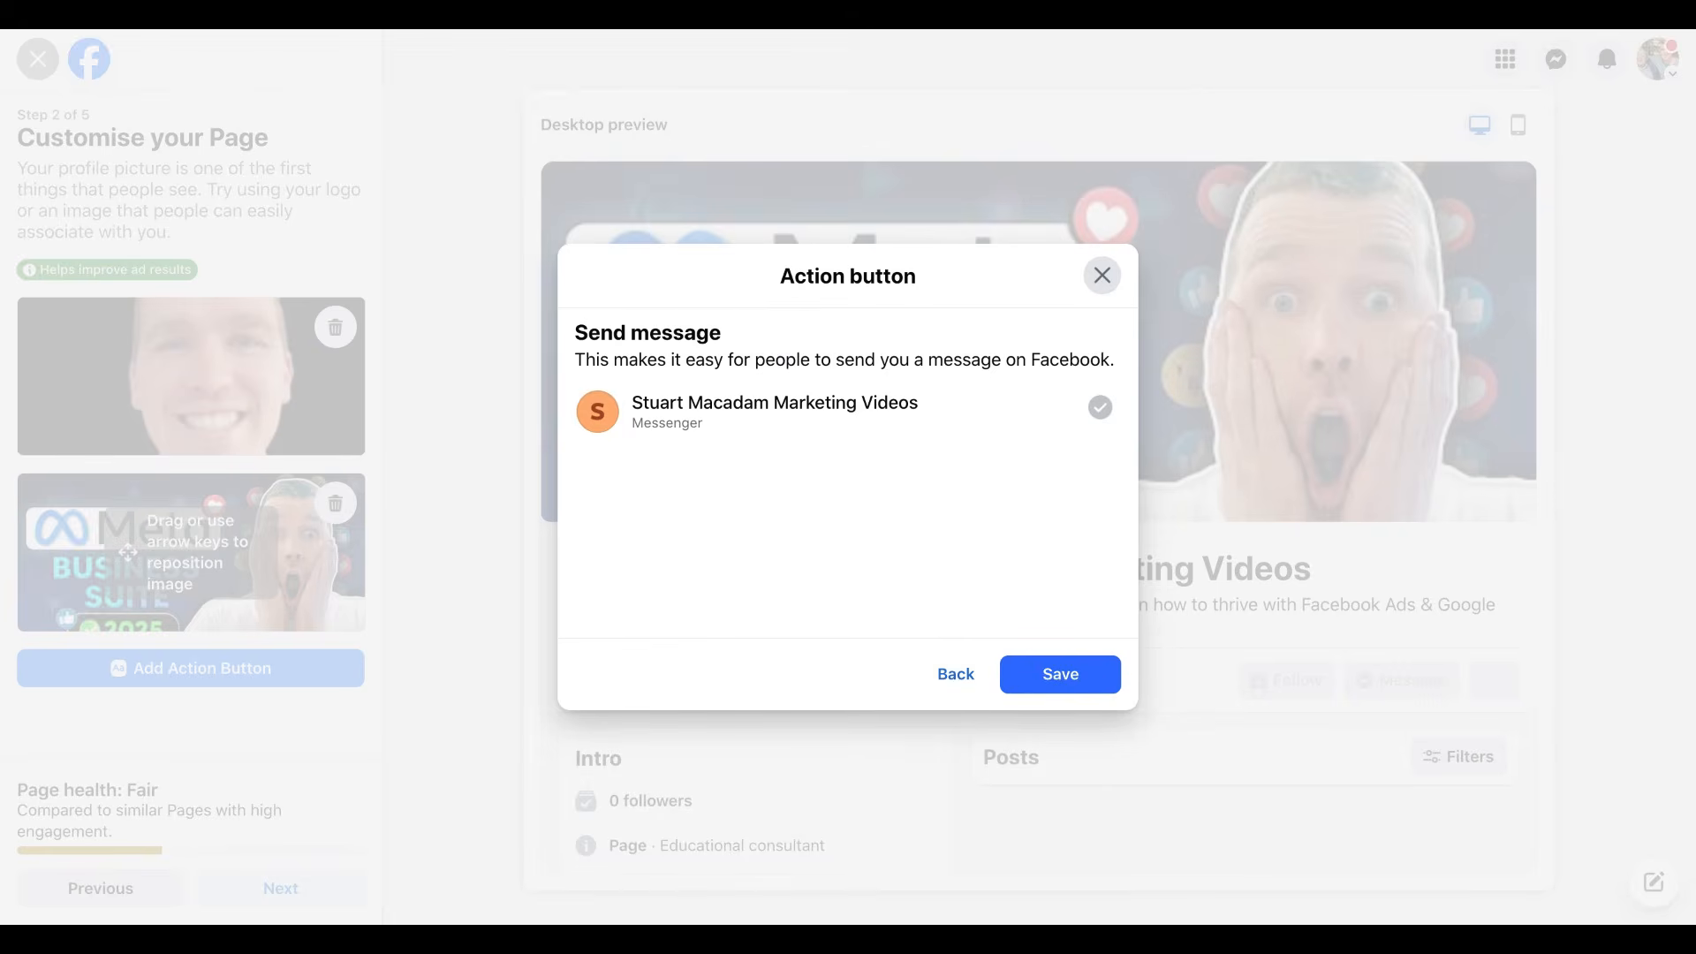
Save the Send message action button so the Page shows a Message button.
left_click(1090, 684)
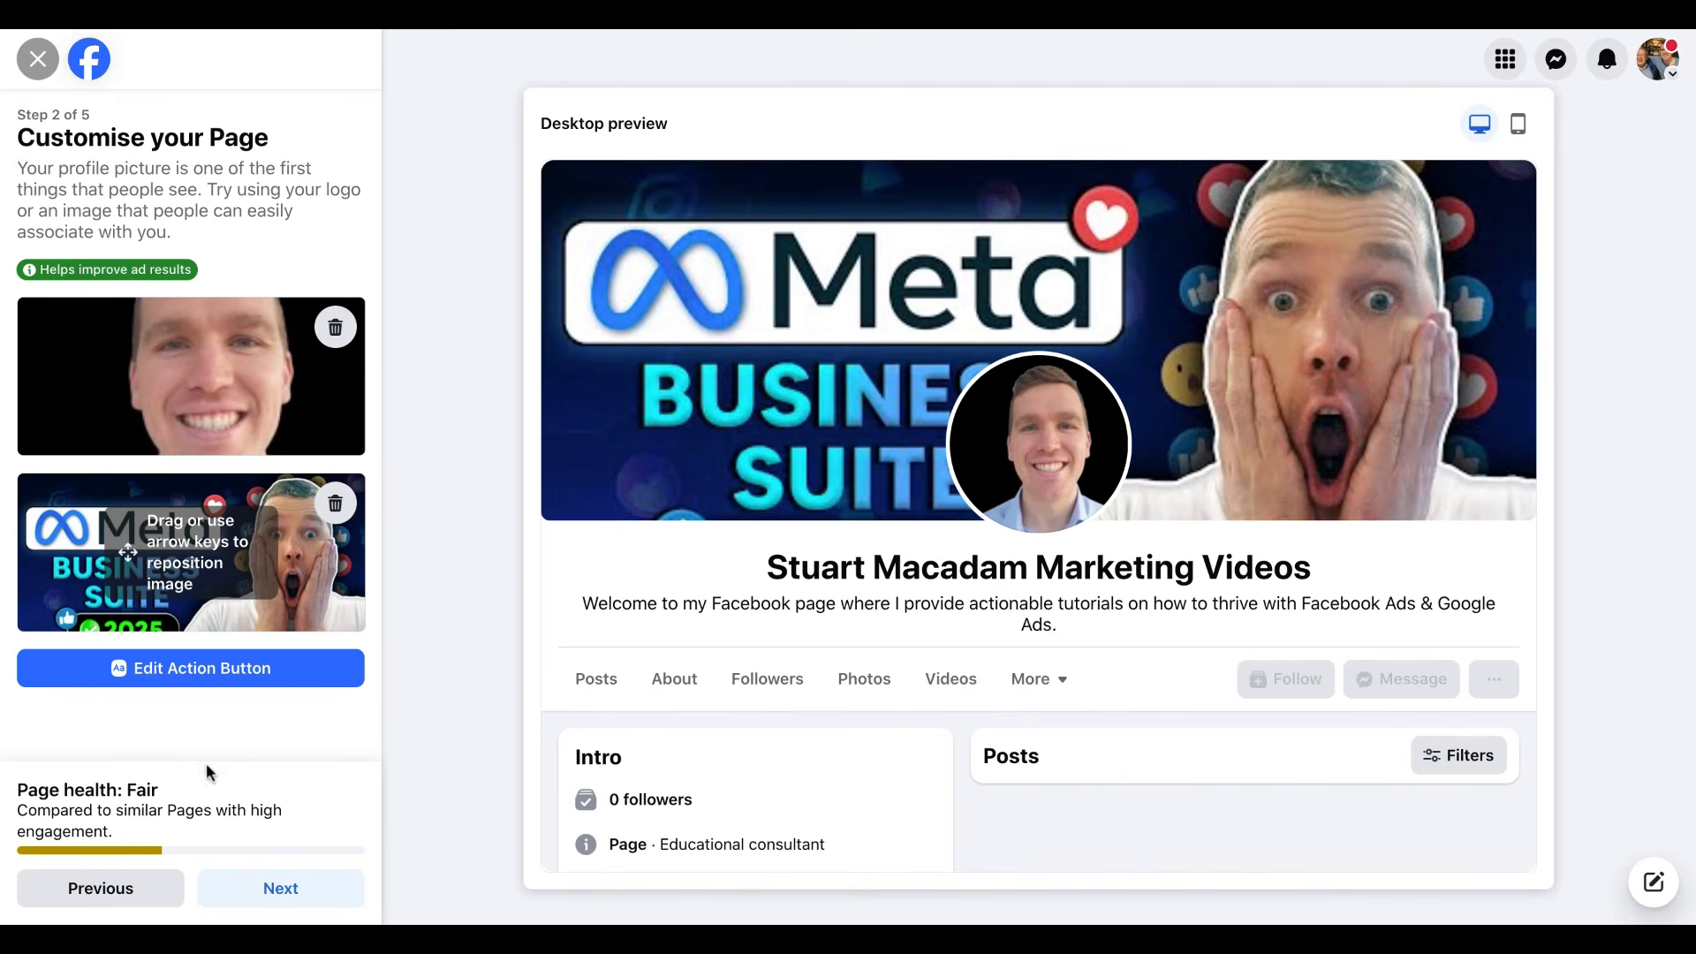
Continue from Customise your Page to step 3, Connect WhatsApp.
left_click(310, 887)
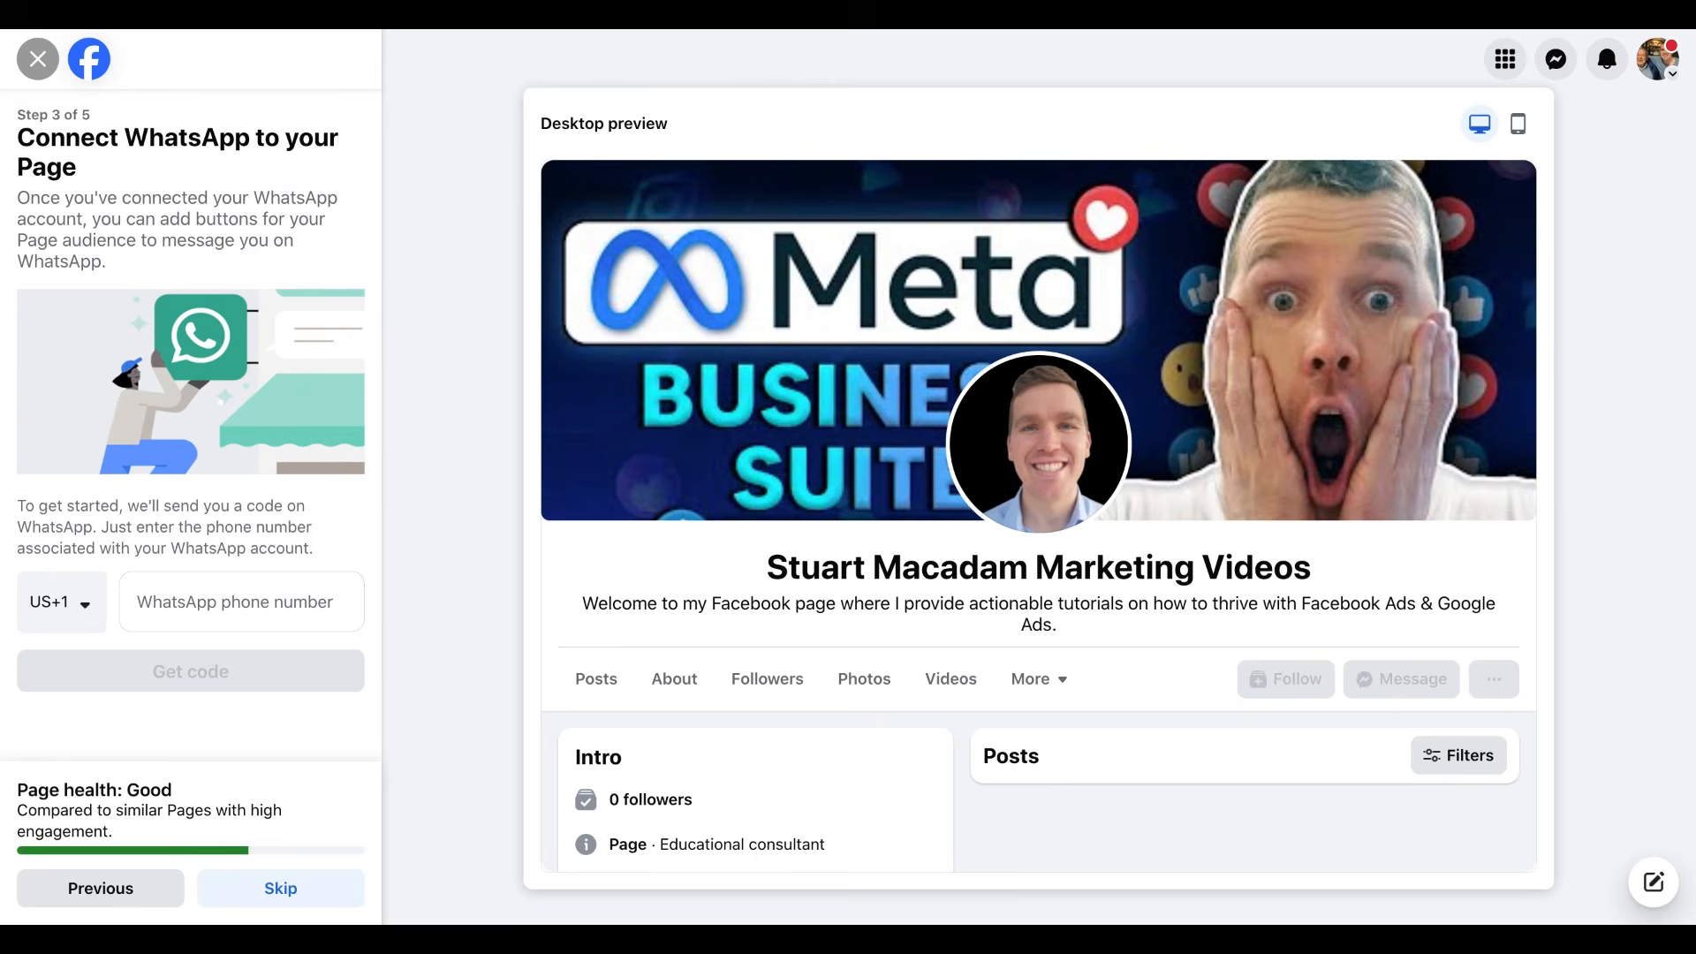
Skip the Connect WhatsApp step to reach Build your Page audience.
left_click(310, 895)
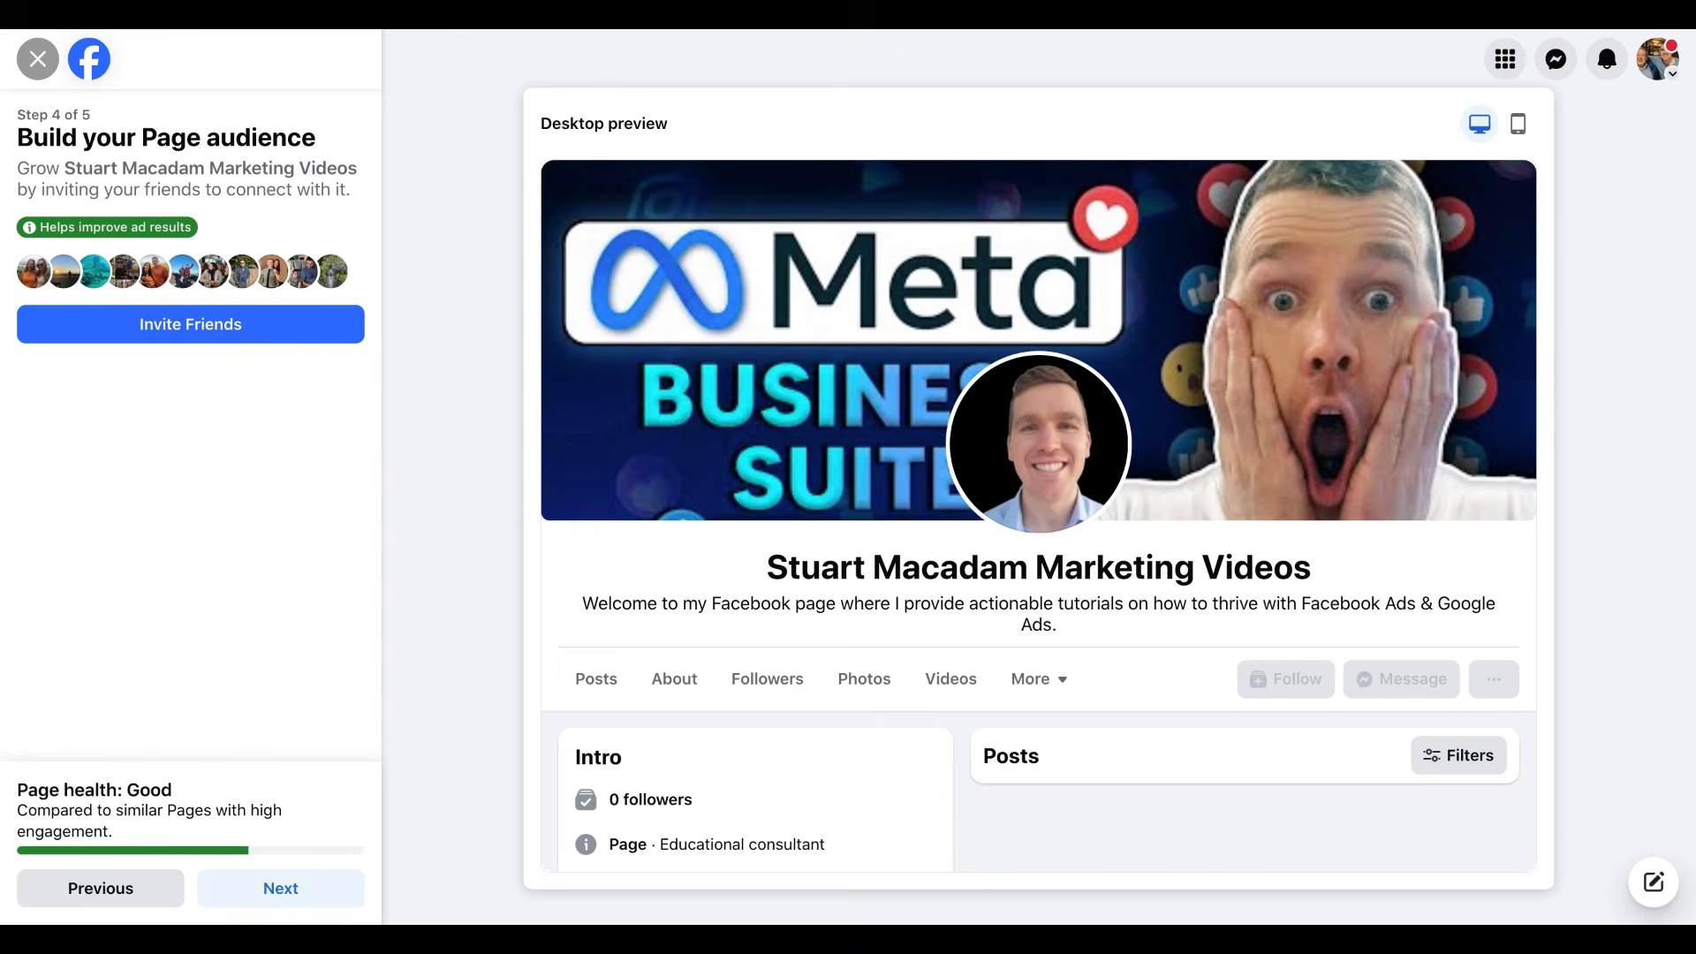
Skip inviting friends and continue to step 5, Stay informed.
left_click(302, 893)
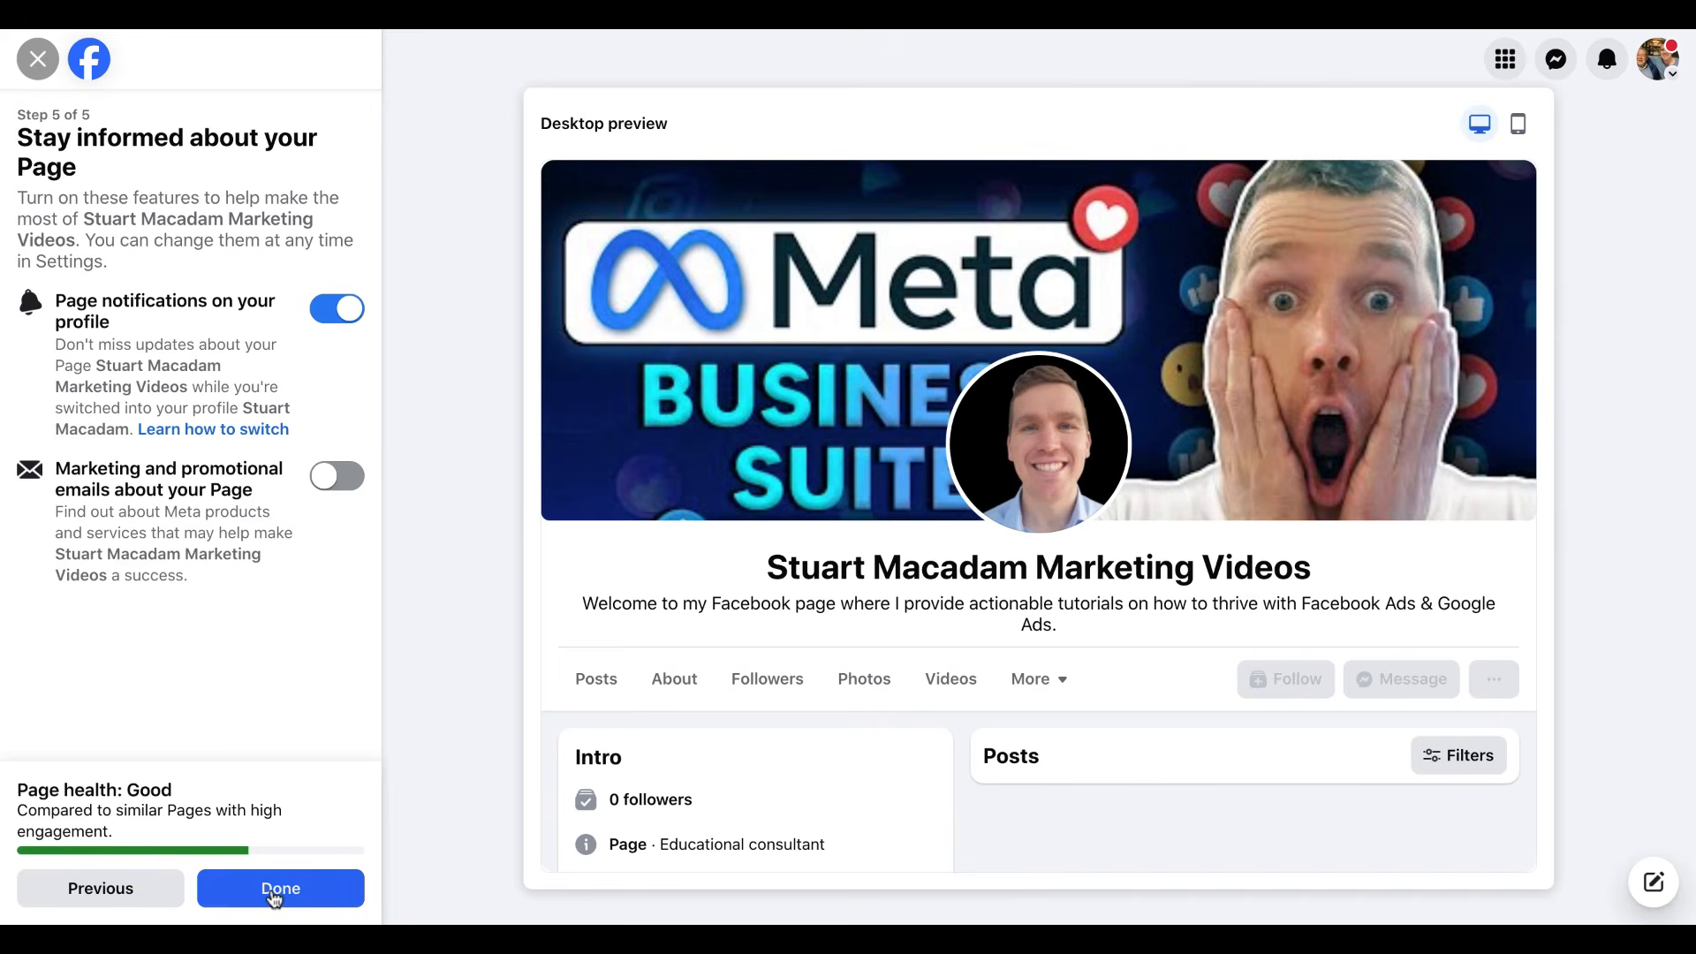
Click Done on step 5 to finish setup and view the live Marketing Videos Page.
left_click(274, 899)
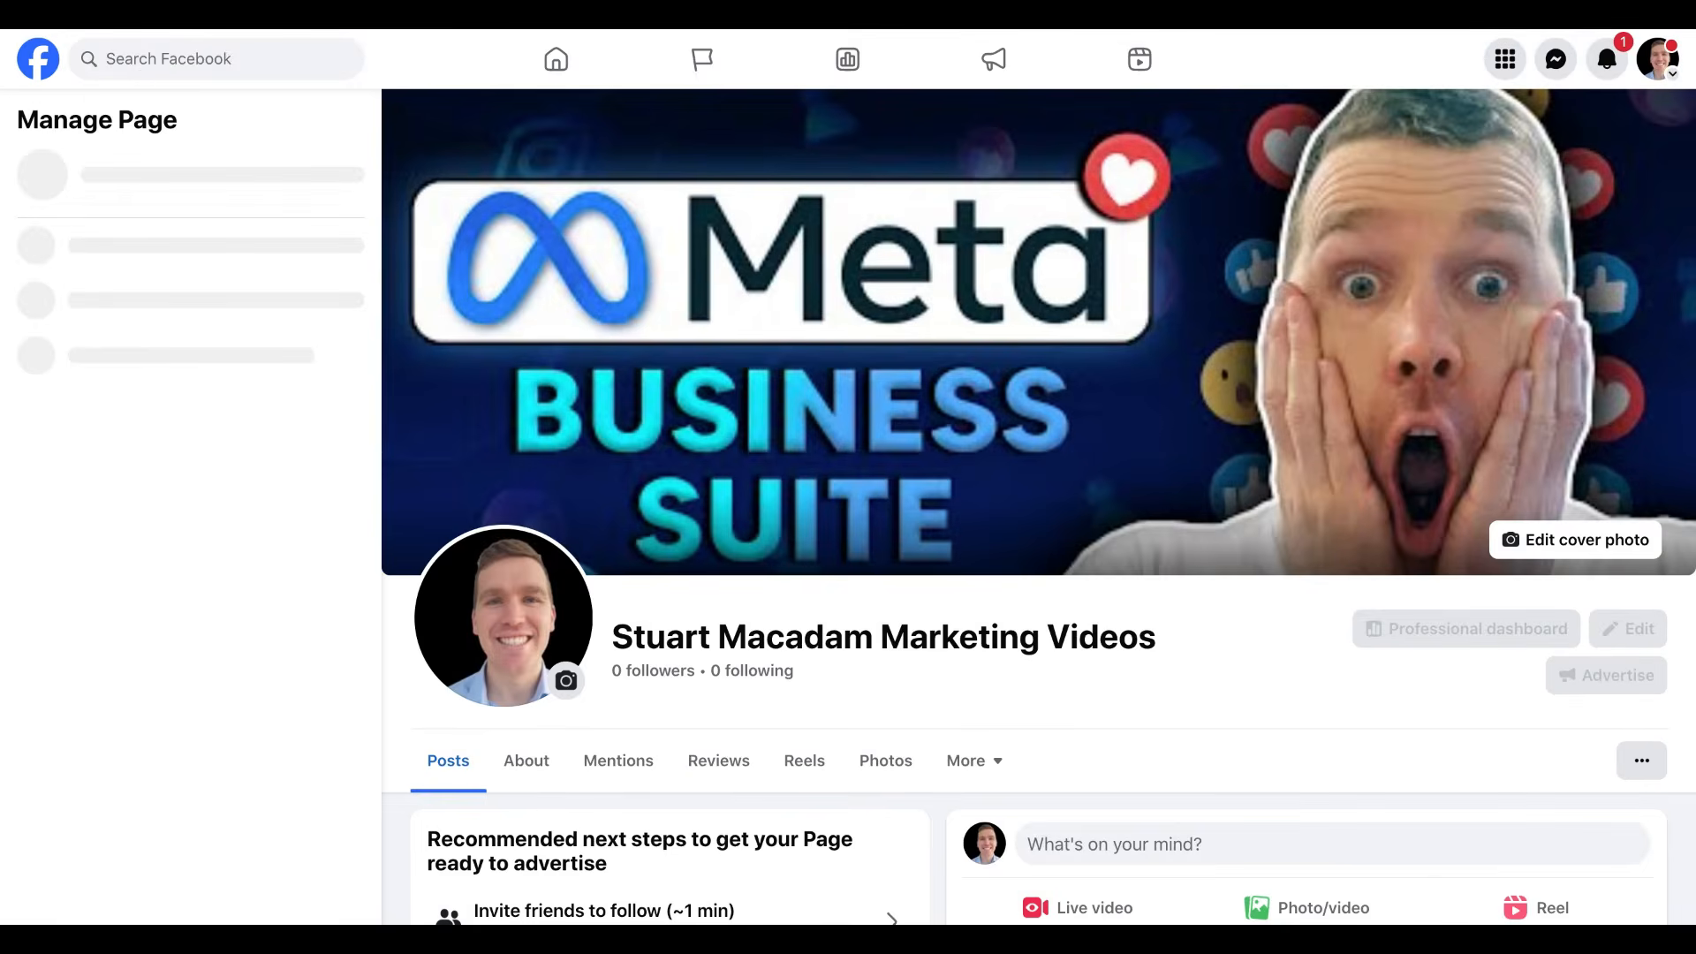
Open Professional dashboard from the Manage Page sidebar to see the 28-day insights.
scroll(1039, 506, "down", 4)
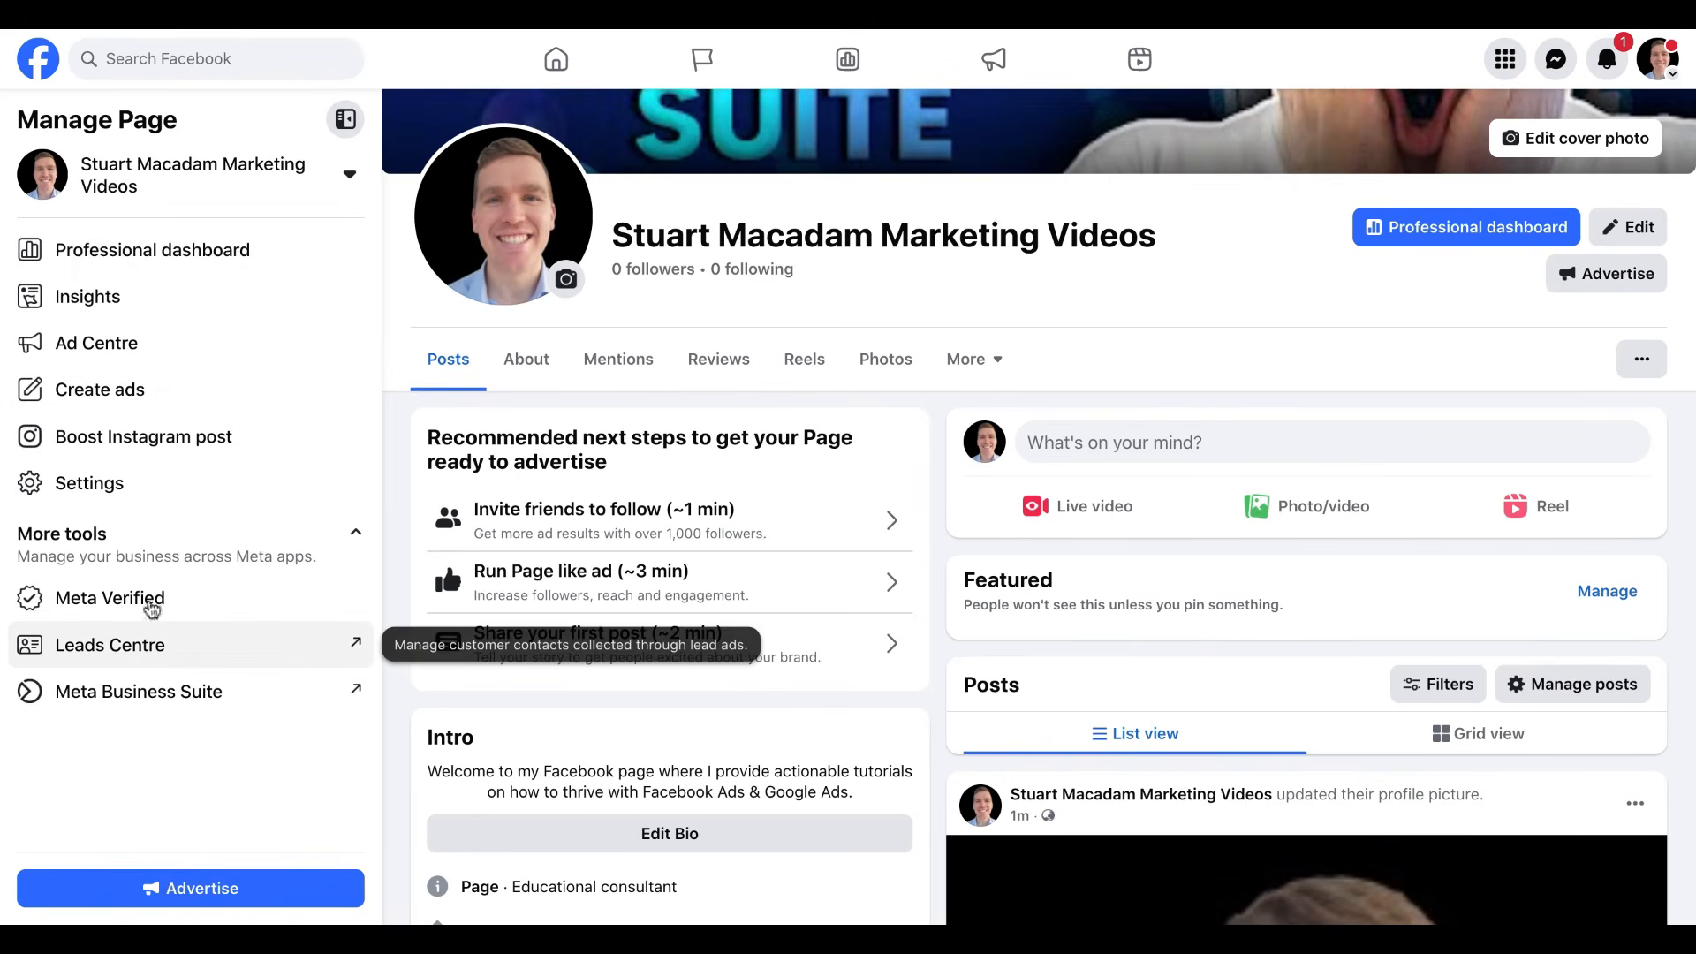
left_click(130, 256)
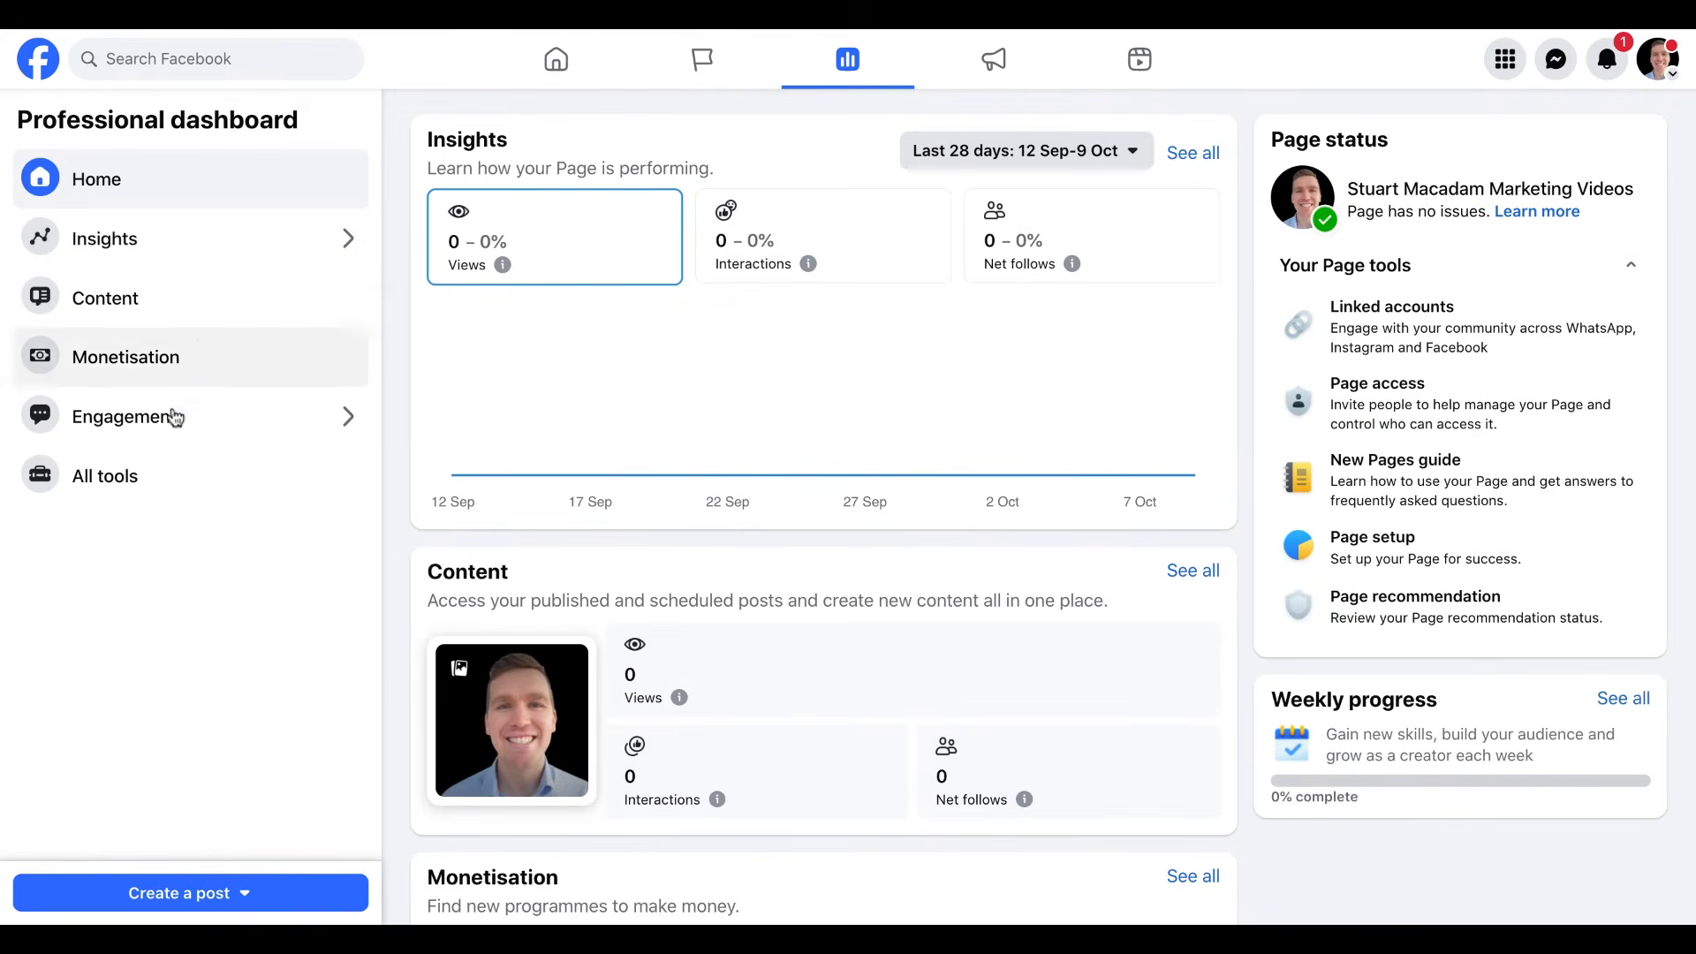
Browse the full All tools list, then return to the Professional dashboard Home.
left_click(112, 481)
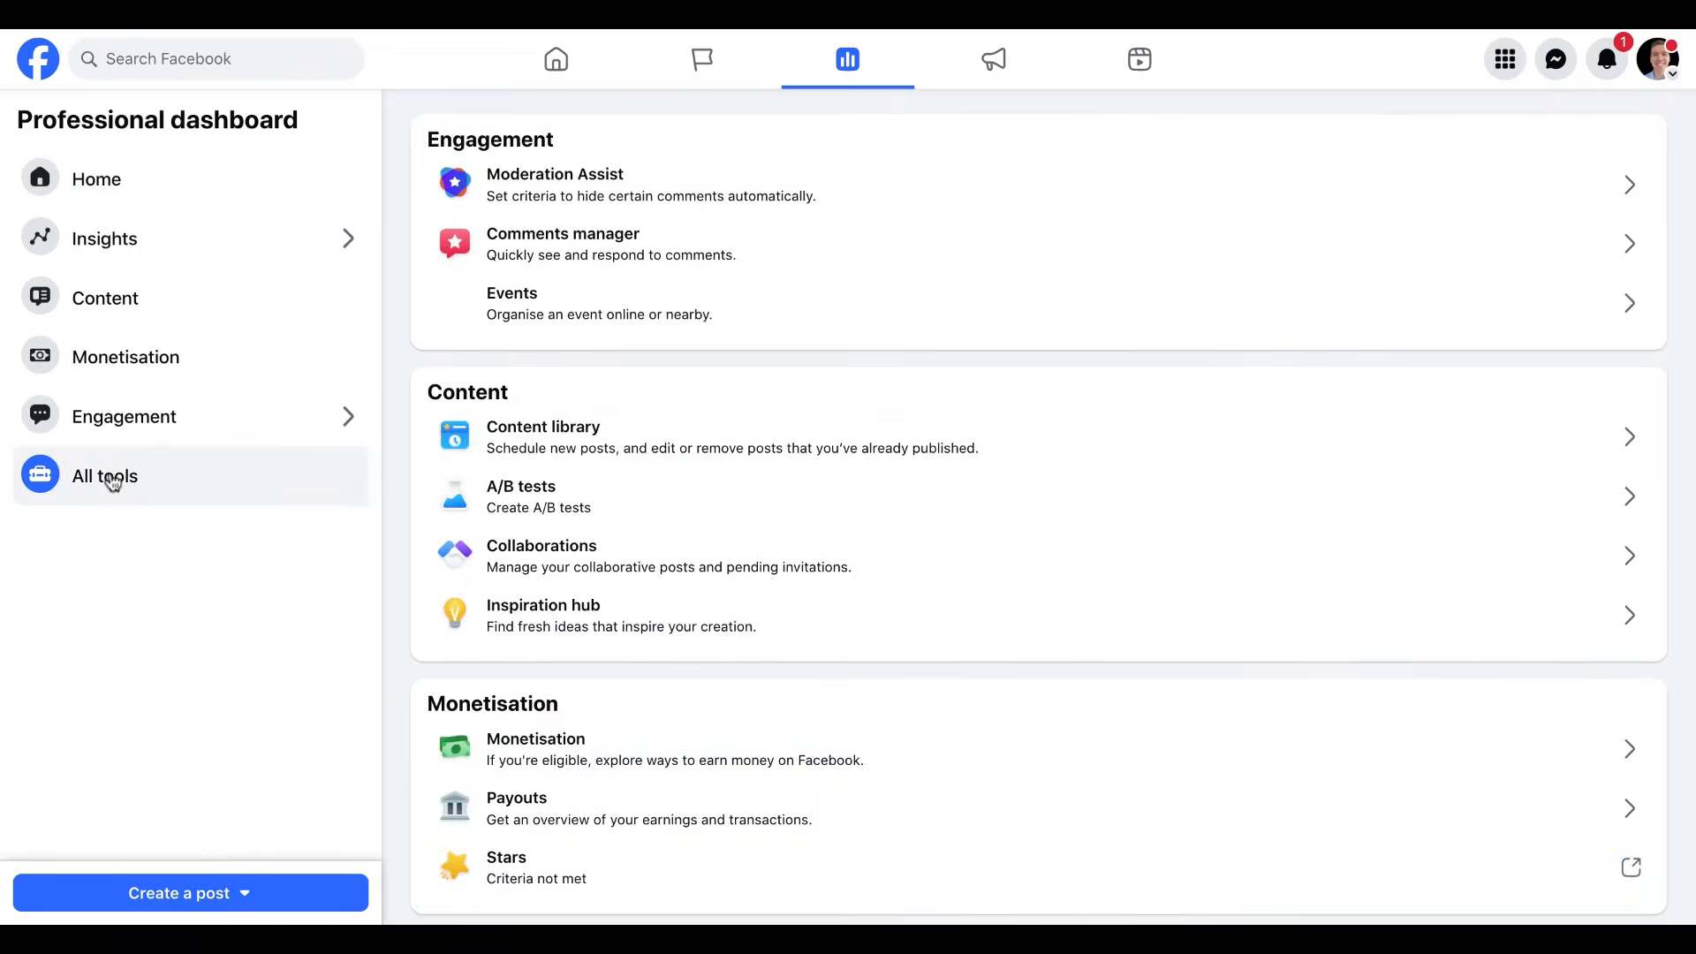
scroll(981, 410, "down", 2)
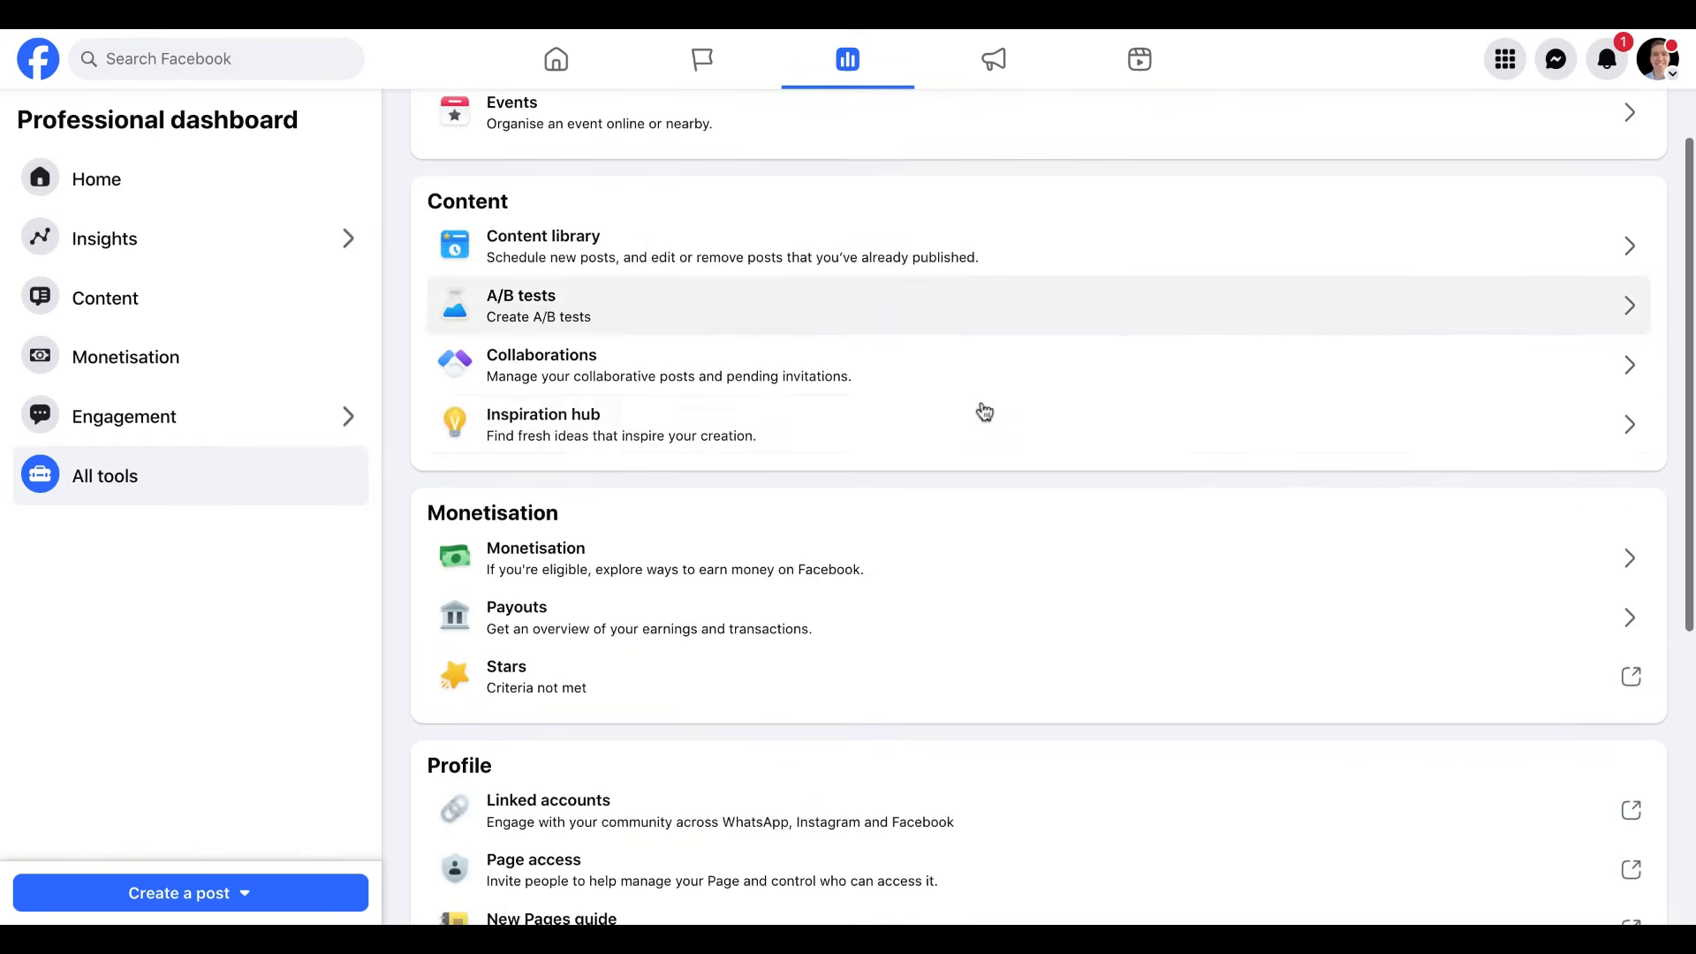
scroll(984, 412, "down", 3)
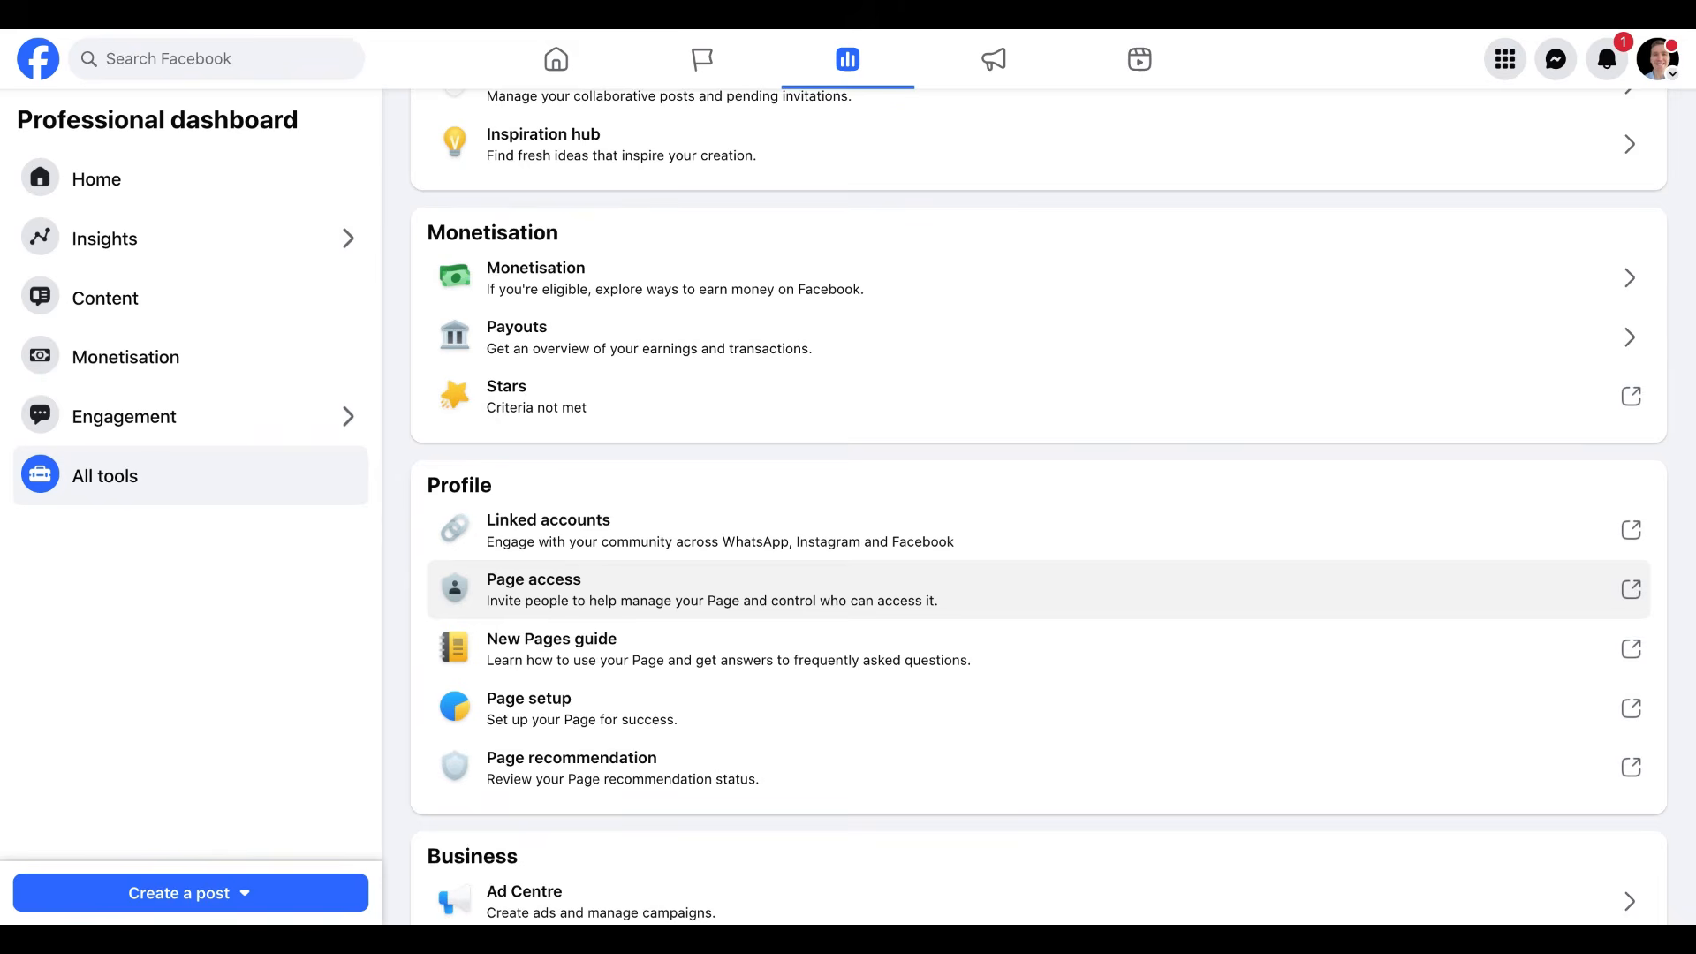
scroll(1051, 506, "up", 2)
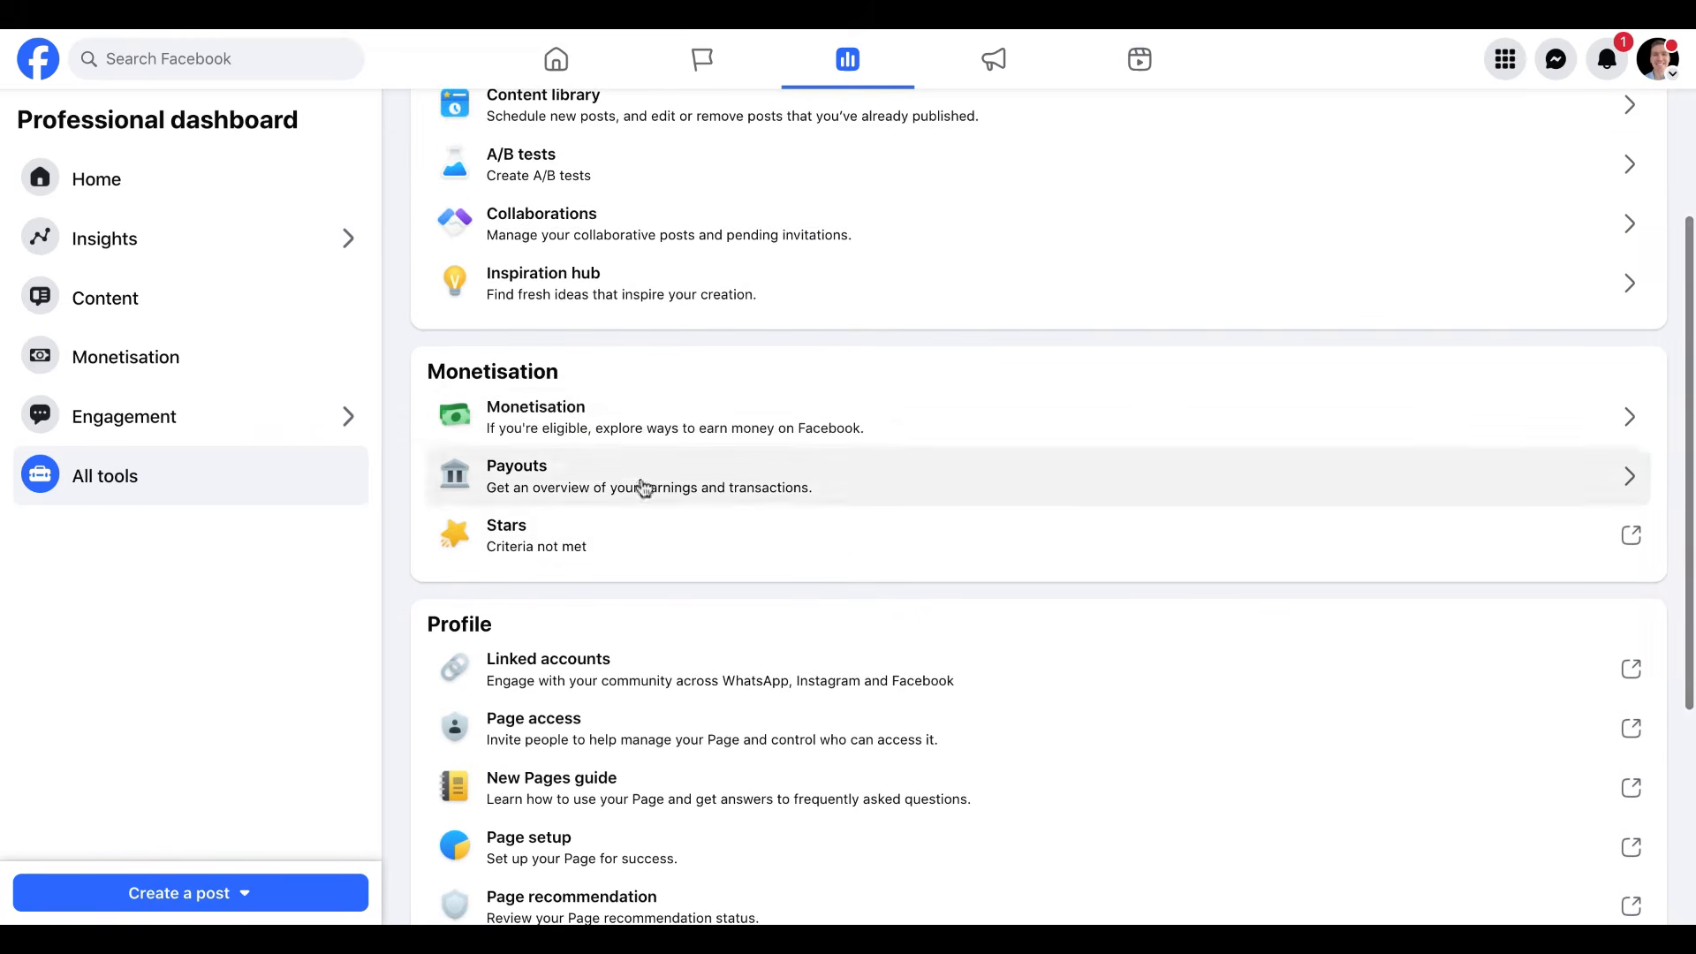
scroll(734, 529, "up", 4)
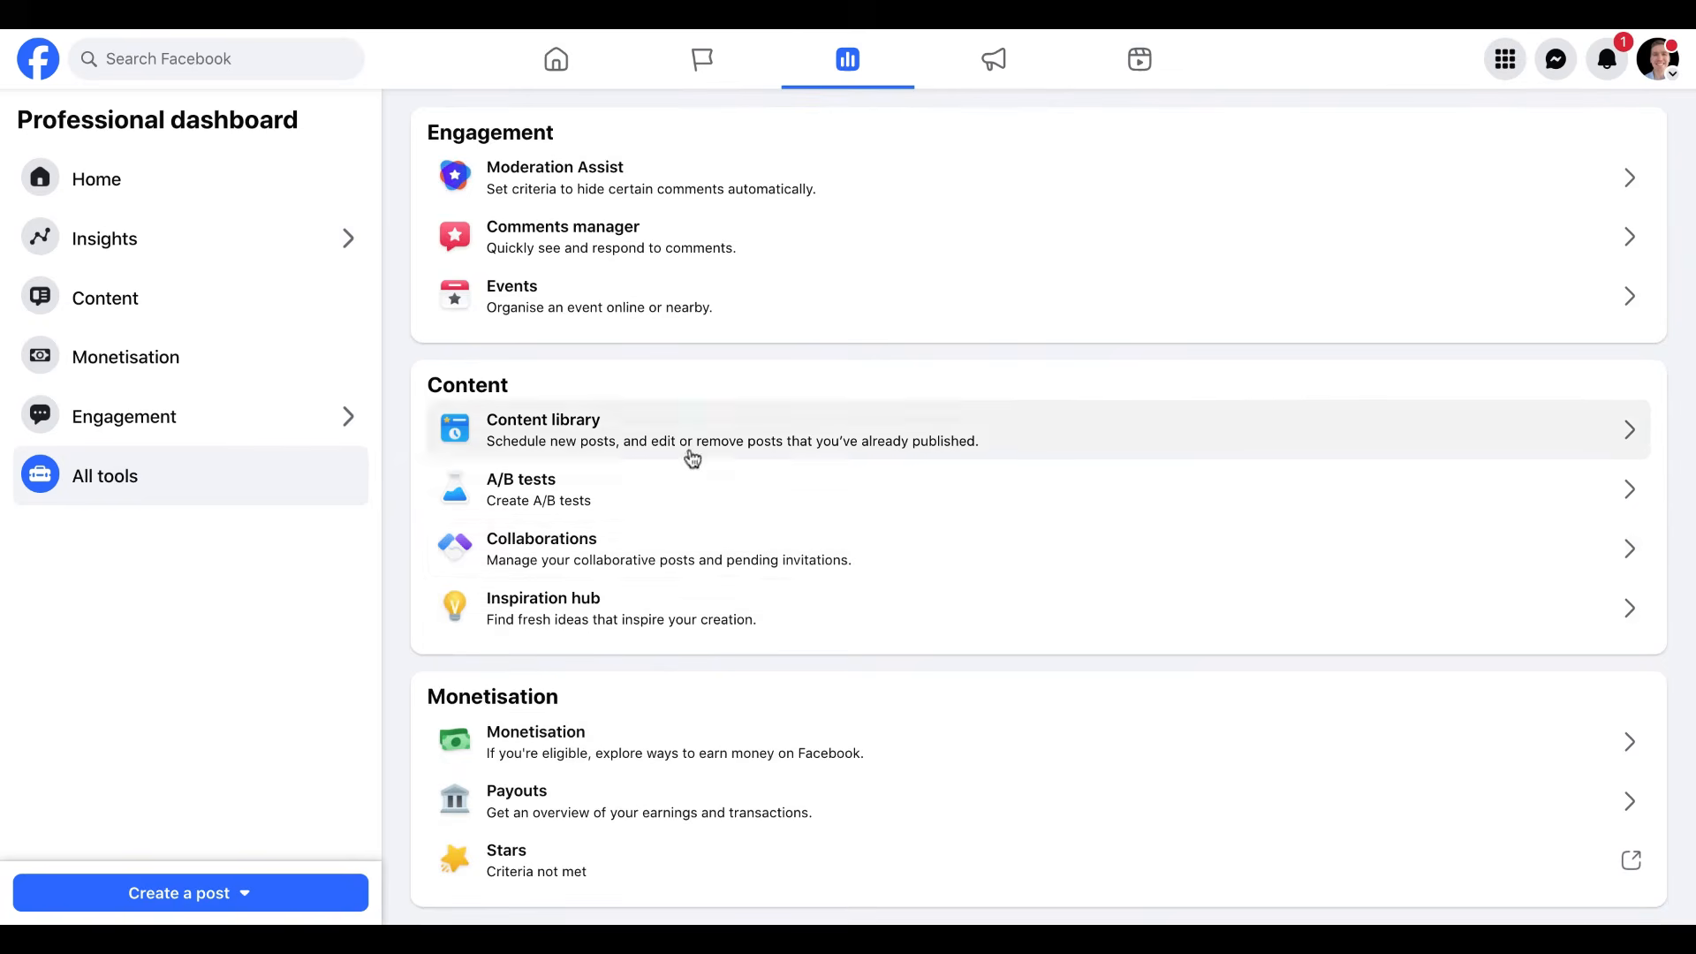
scroll(719, 485, "down", 7)
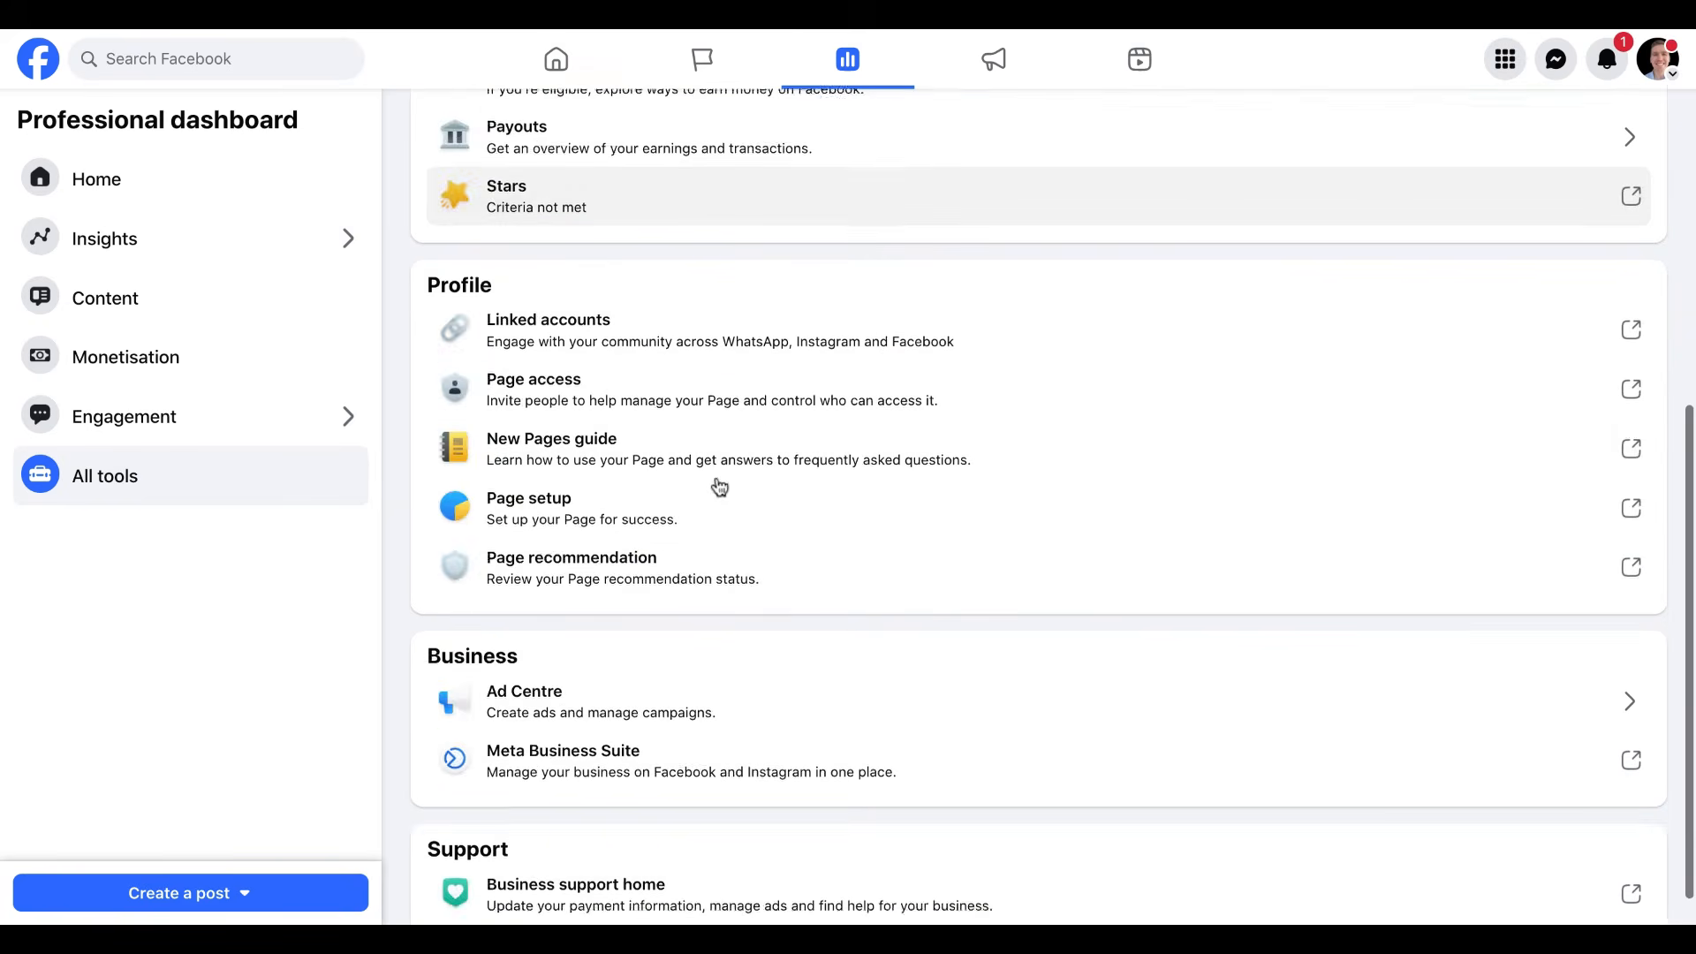
scroll(719, 485, "up", 7)
scroll(686, 478, "up", 1)
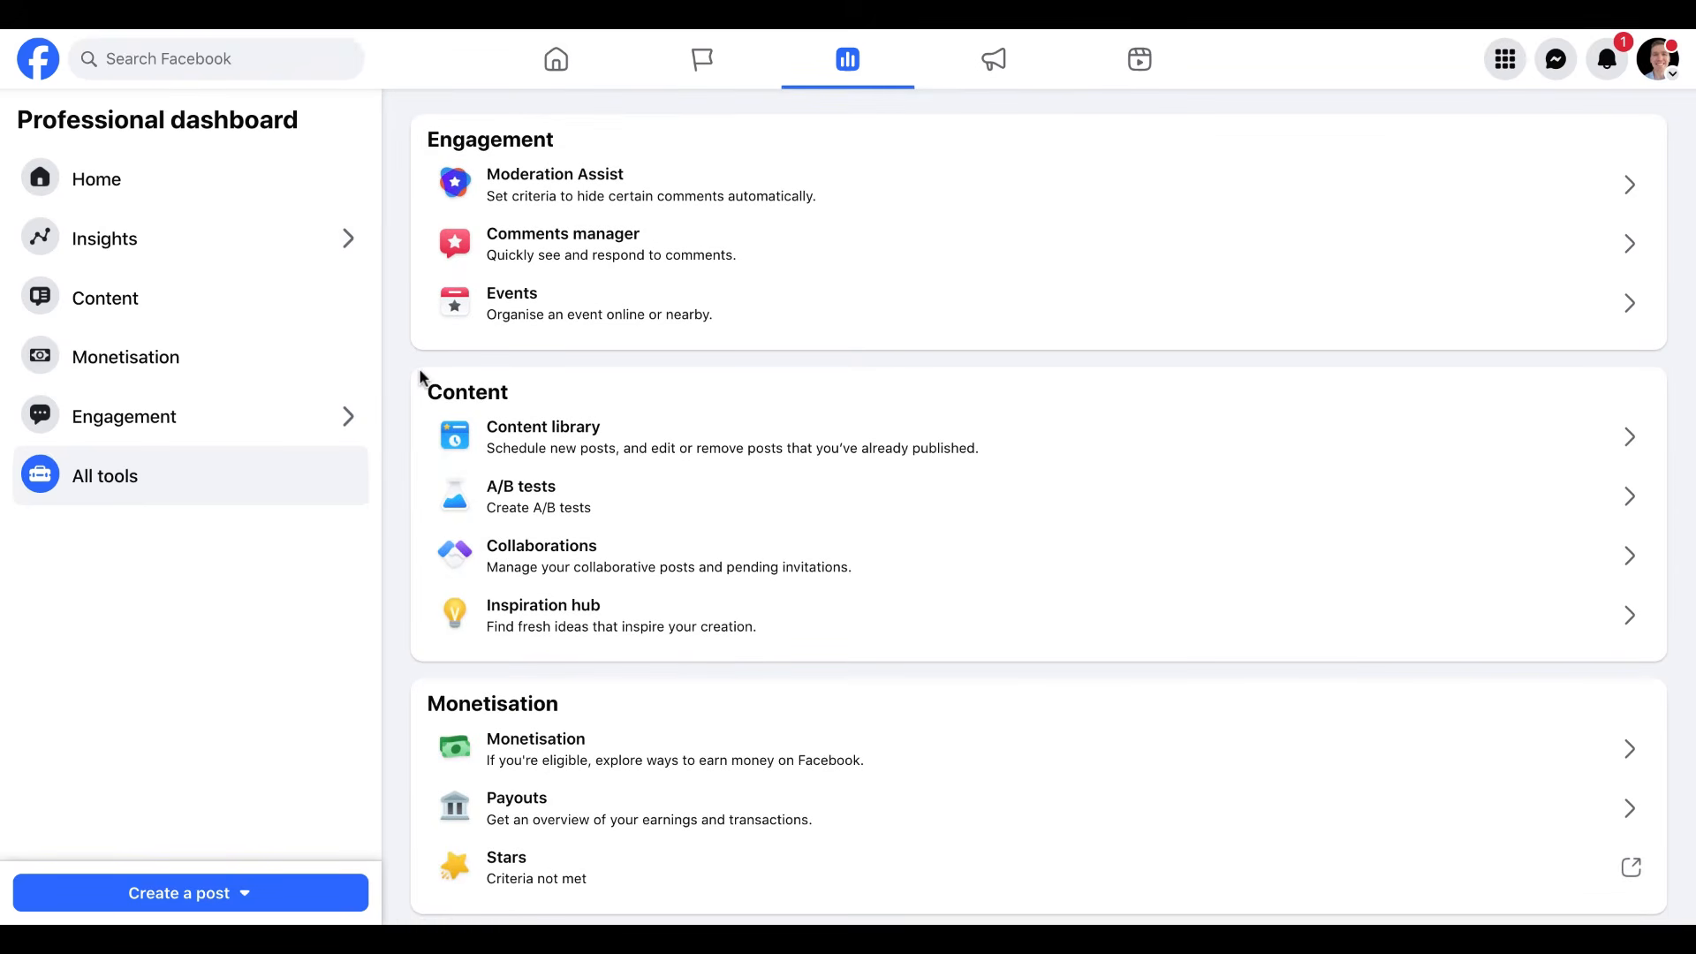
left_click(152, 189)
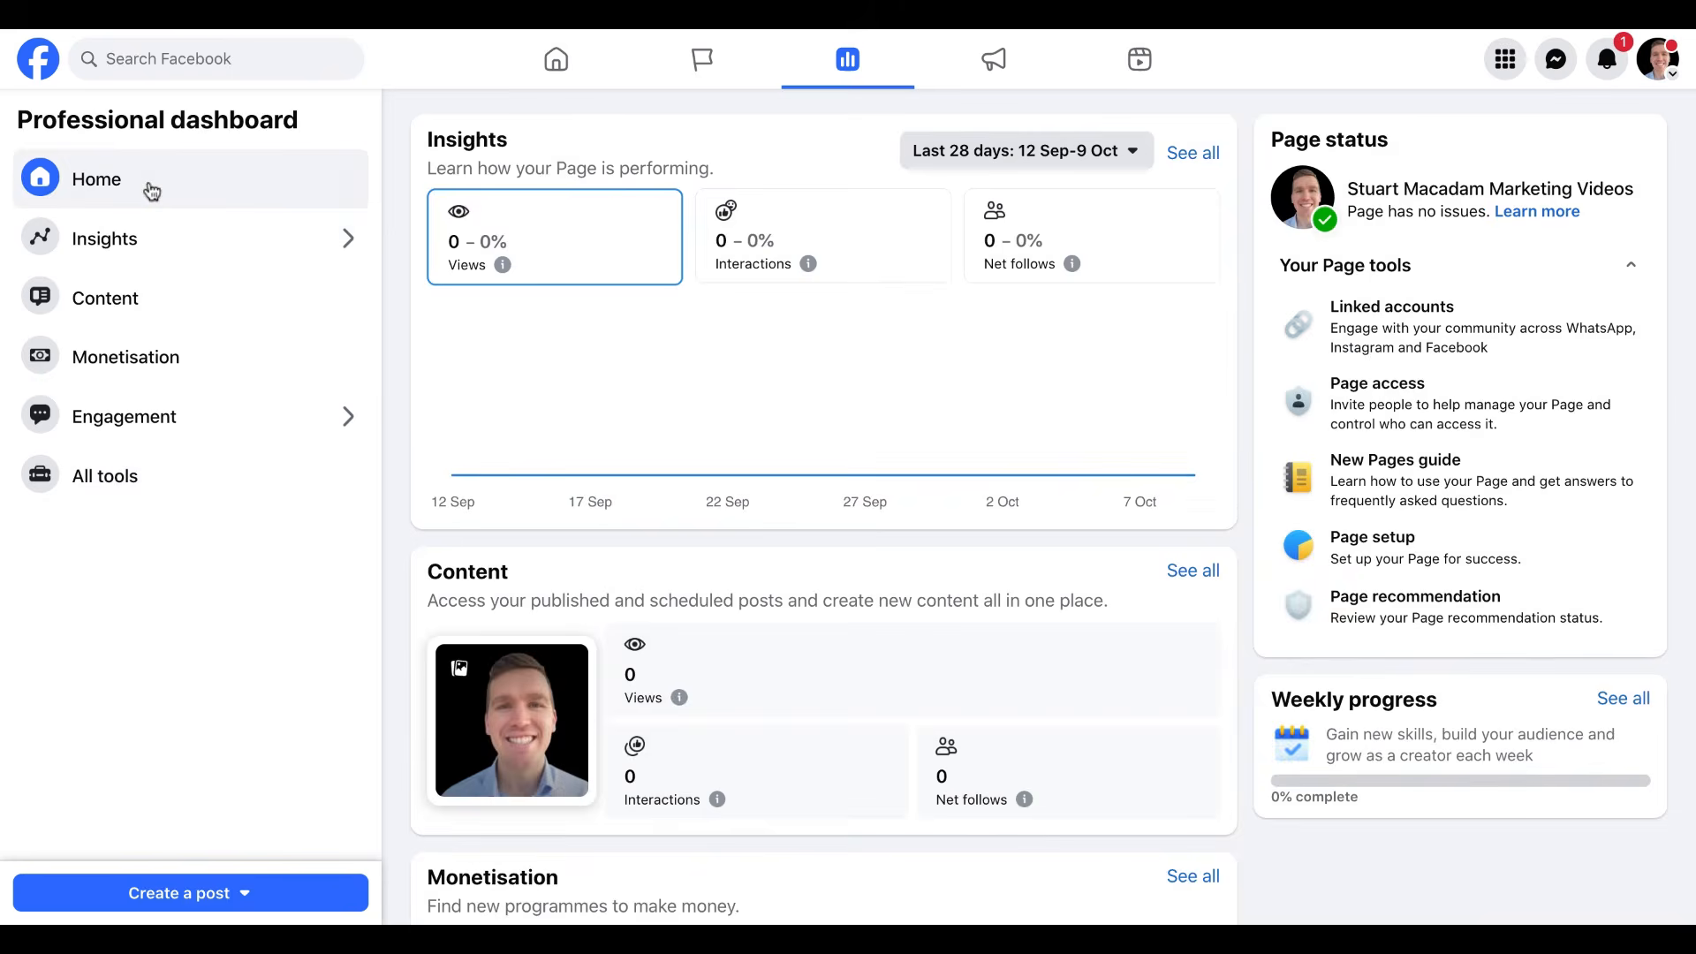